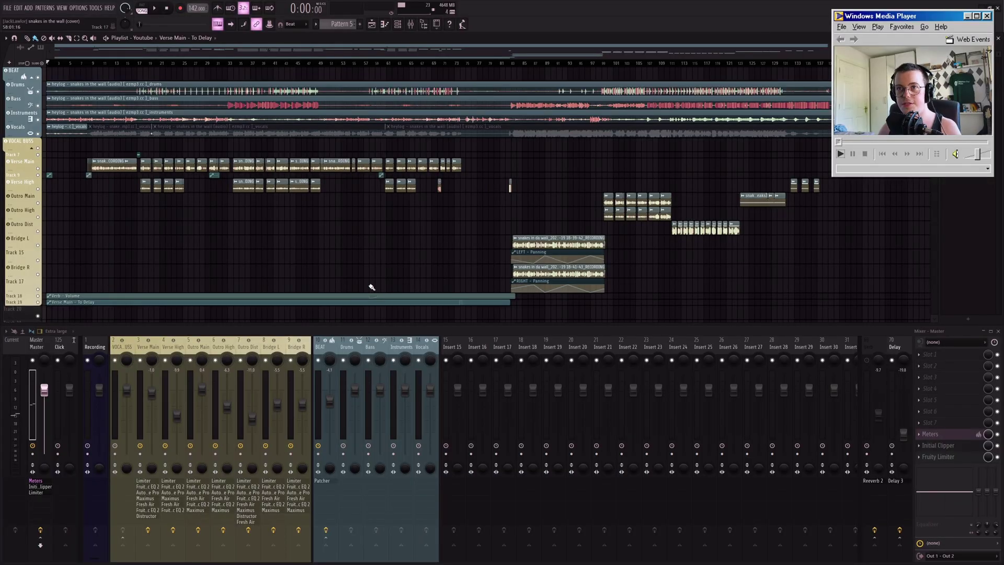
# - Play the full mix from just before the first verse vocal until about the drums' entrance, then stop playback
pyautogui.click(34, 77)
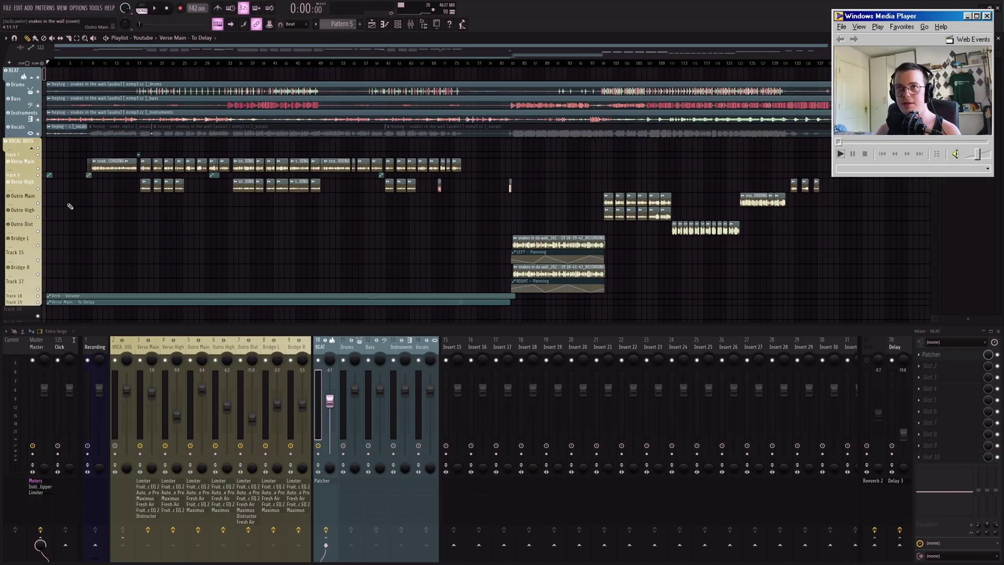
pyautogui.scroll(4, 114, 69)
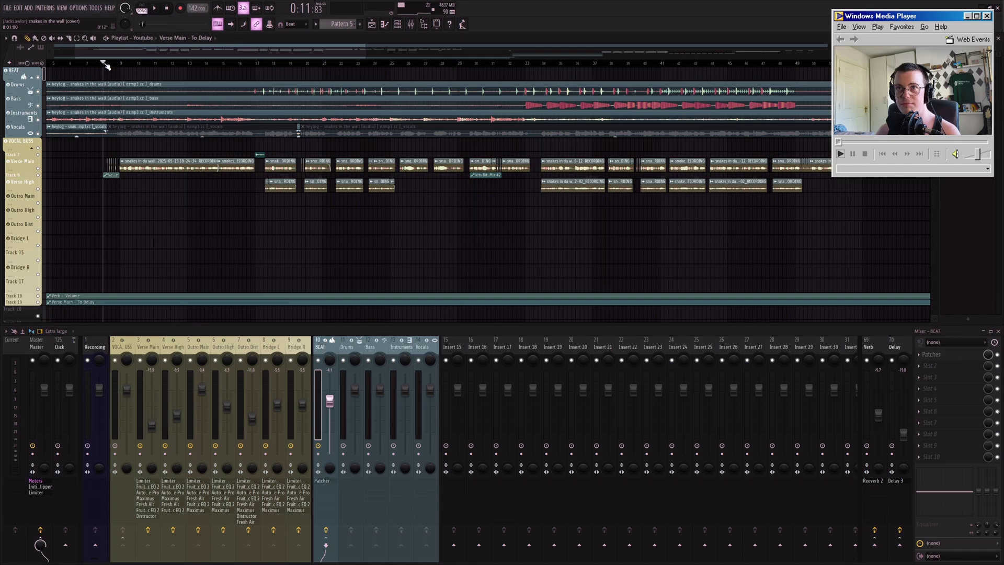
pyautogui.press('space')
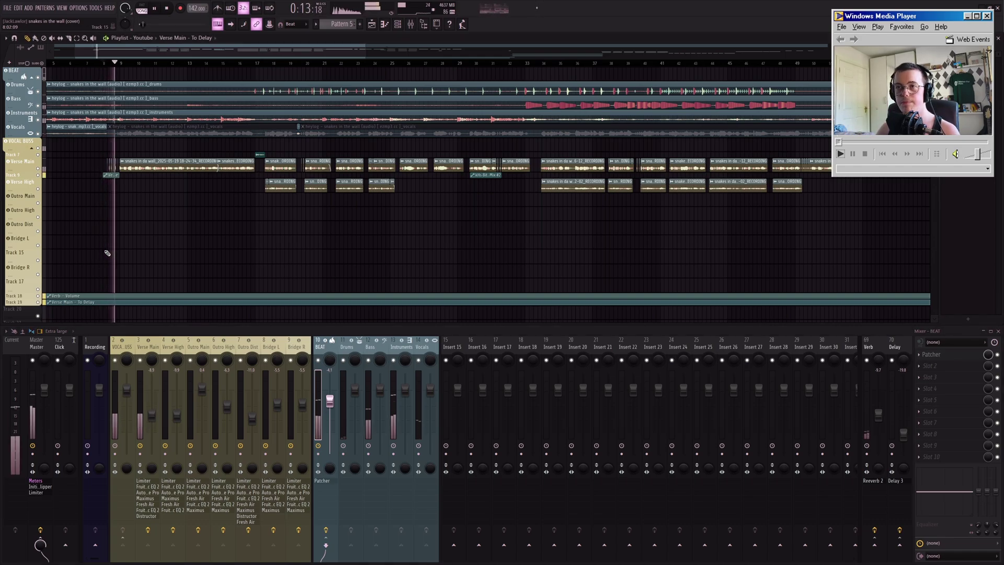
pyautogui.scroll(-1, 116, 243)
pyautogui.scroll(-1, 116, 244)
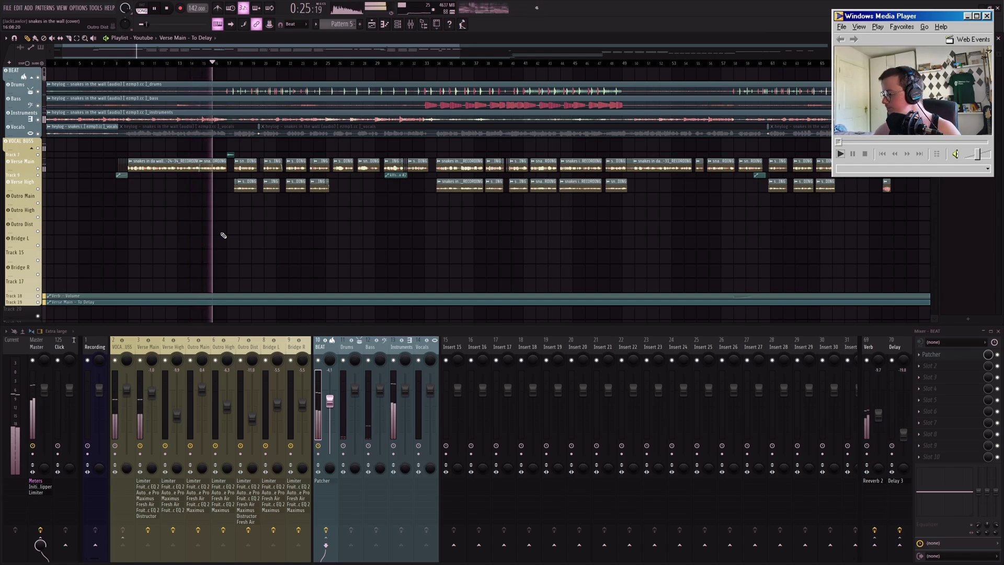
pyautogui.press('space')
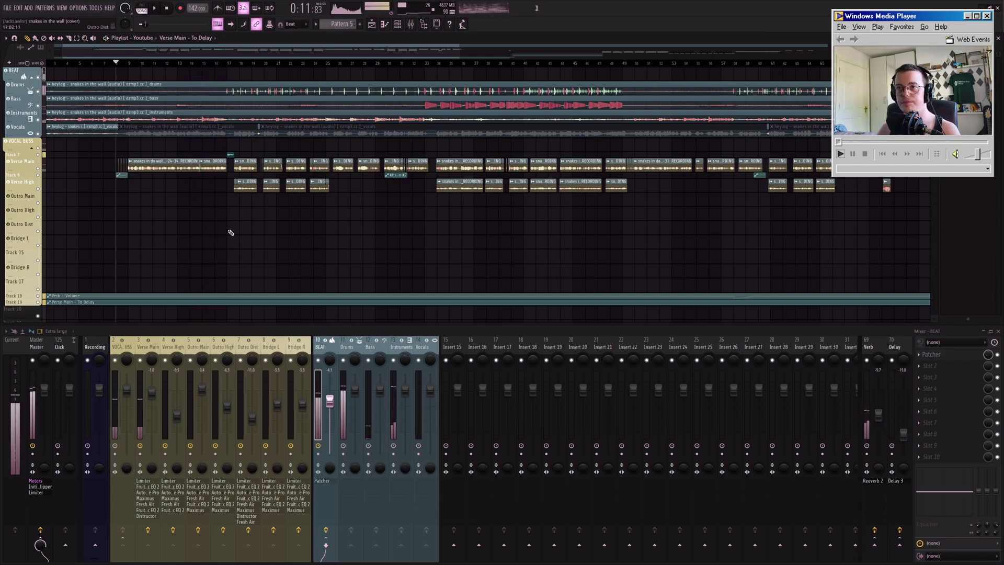
# - Select the Verse Main mixer track, solo the Verse Main playlist track and play the vocal from bar 9
pyautogui.scroll(8, 168, 258)
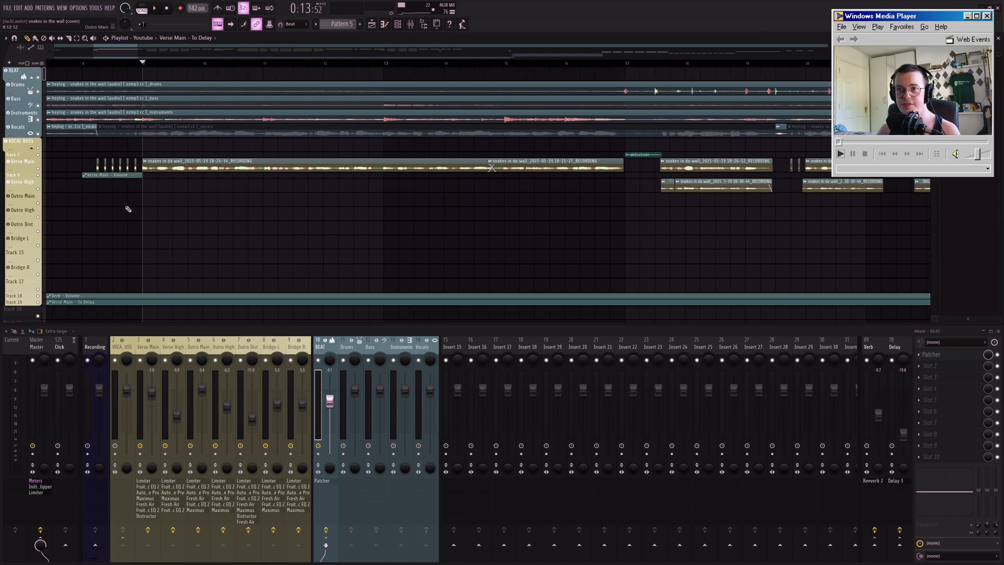
pyautogui.click(114, 347)
pyautogui.click(145, 348)
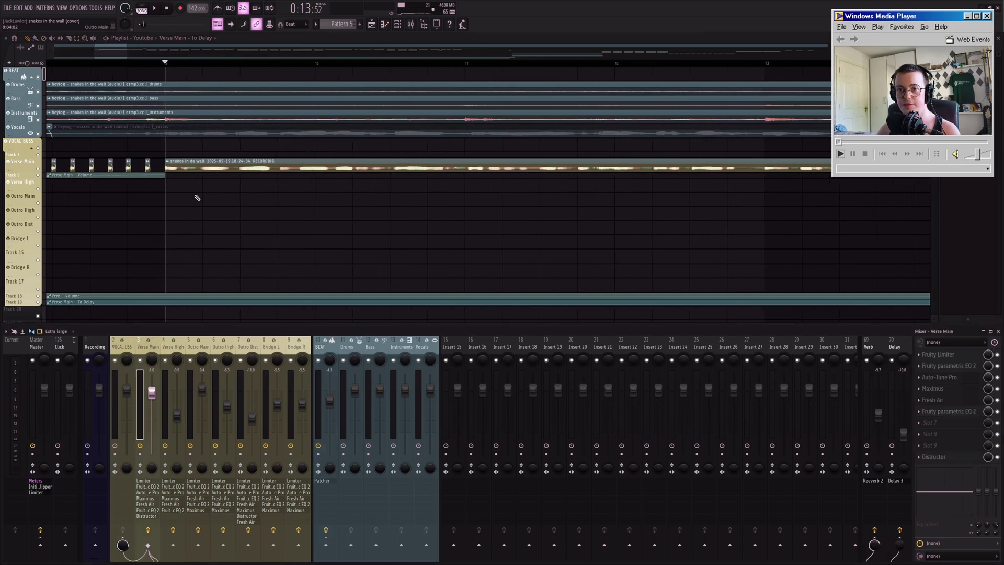
pyautogui.rightClick(39, 170)
pyautogui.press('space')
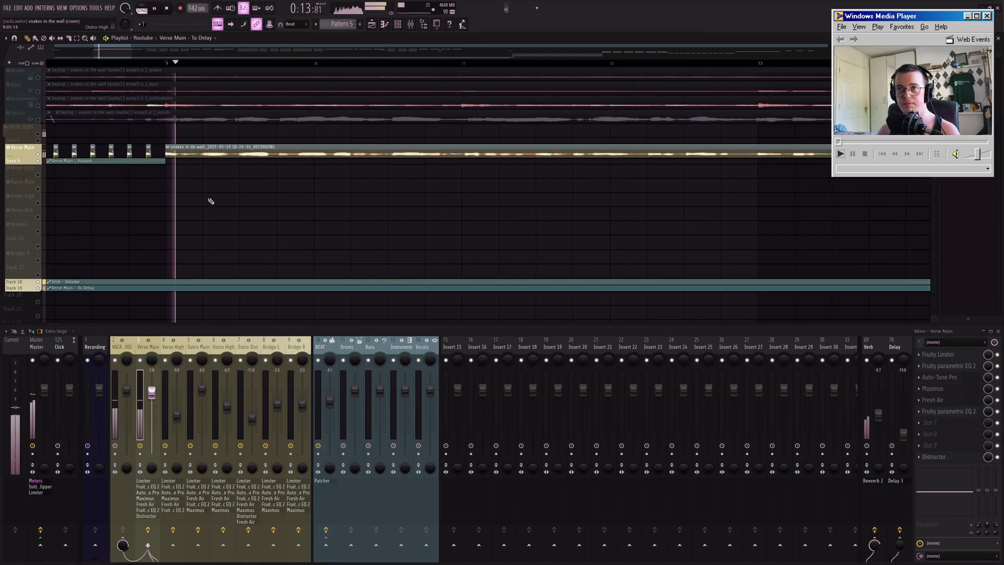
pyautogui.scroll(-9, 215, 202)
pyautogui.scroll(1, 307, 215)
pyautogui.scroll(1, 307, 215)
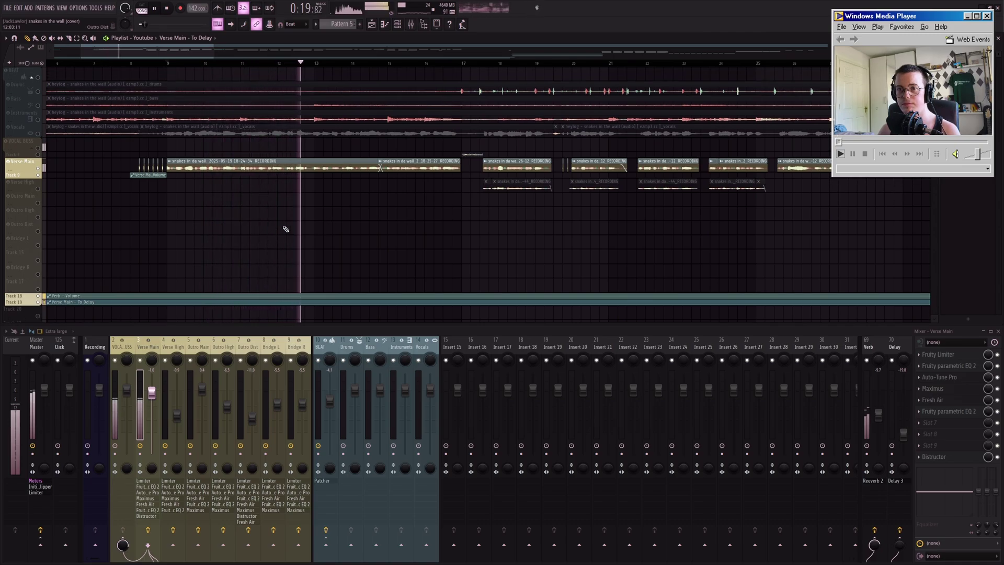
pyautogui.press('space')
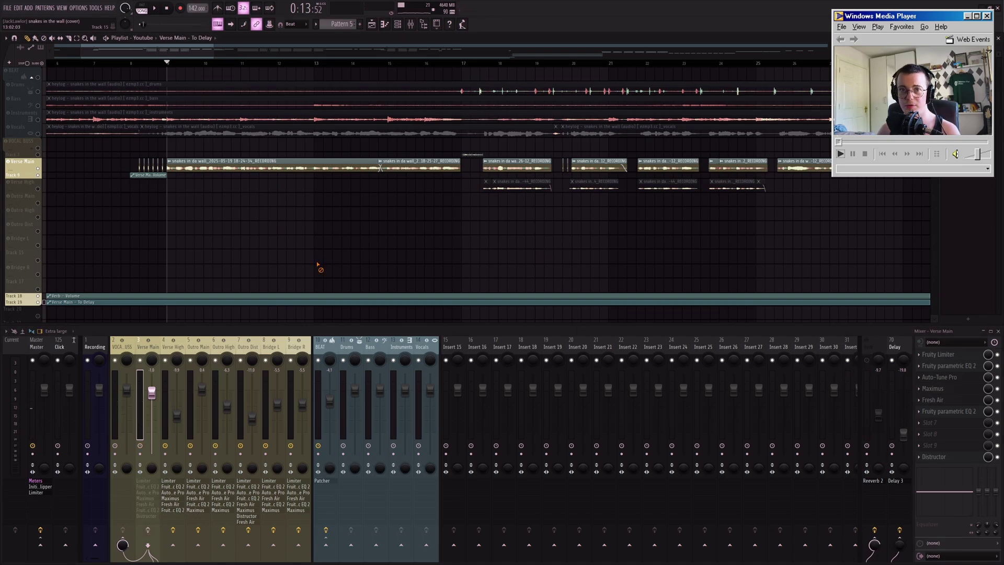
# - Play the soloed Verse Main vocal from bar 9 with its insert effects bypassed to hear the raw recording
pyautogui.press('space')
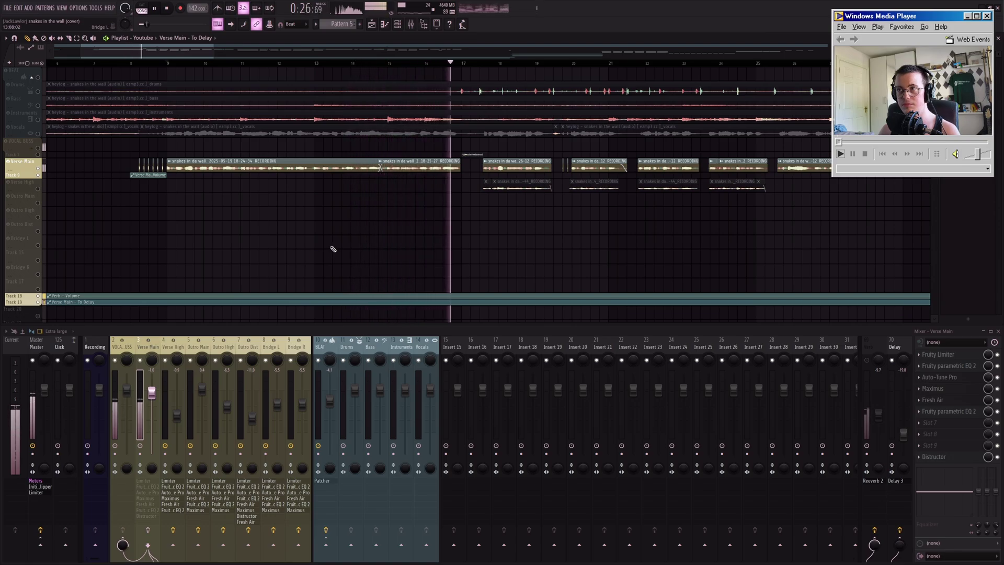
pyautogui.press('space')
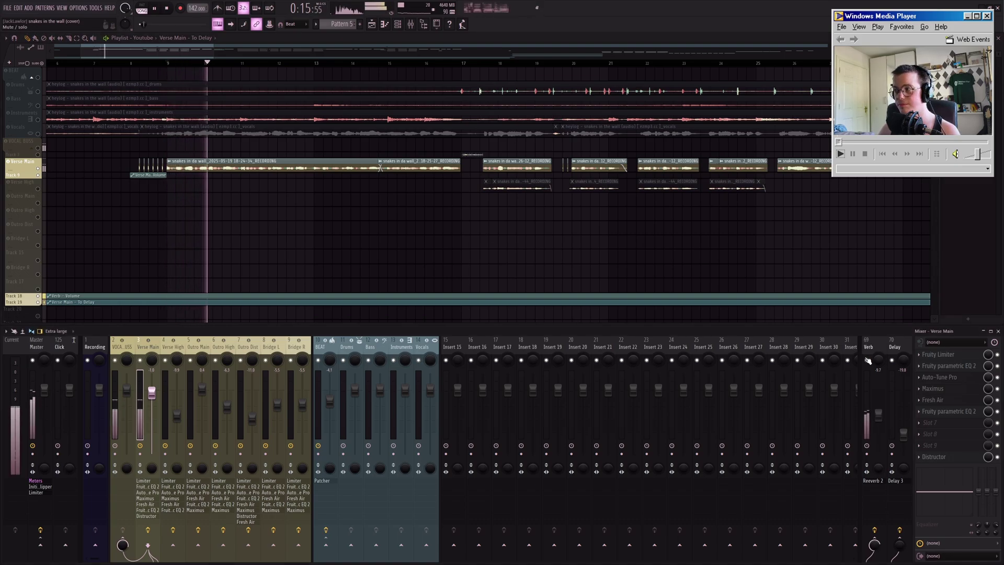
pyautogui.press('space')
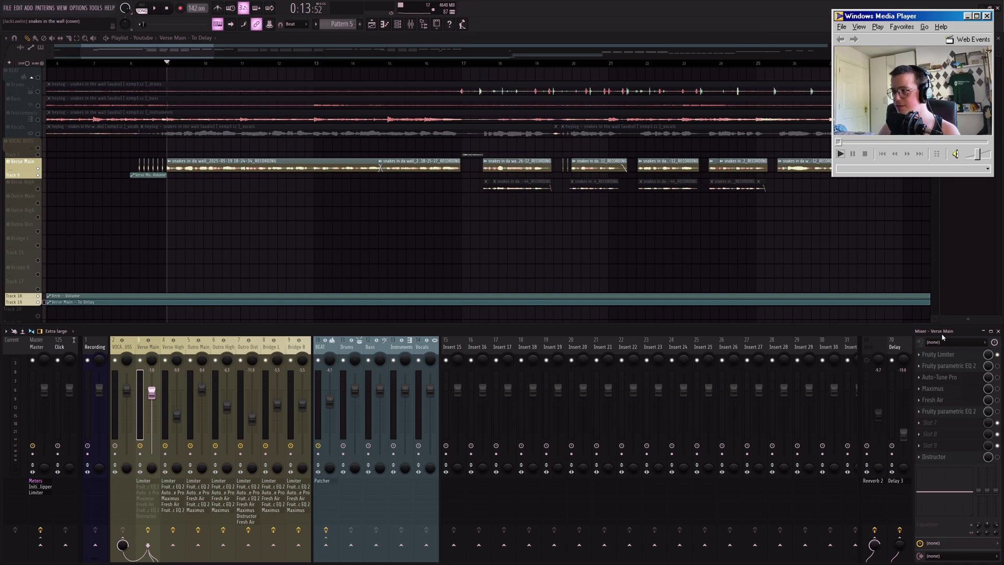
# - Open Fruity Limiter on Verse Main and play the vocal to examine its compression, toggling the Master track's mute during playback
pyautogui.click(940, 355)
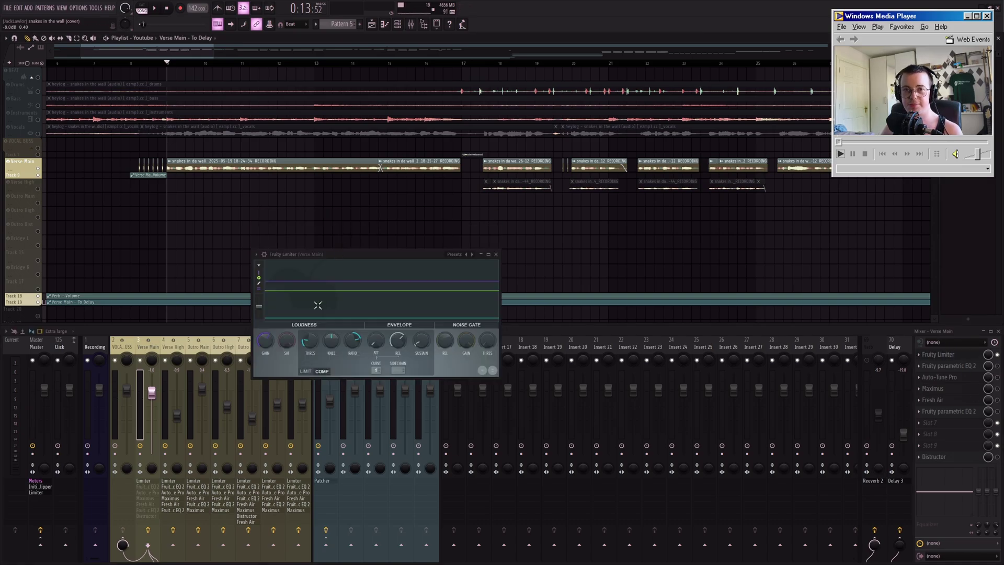
pyautogui.press('space')
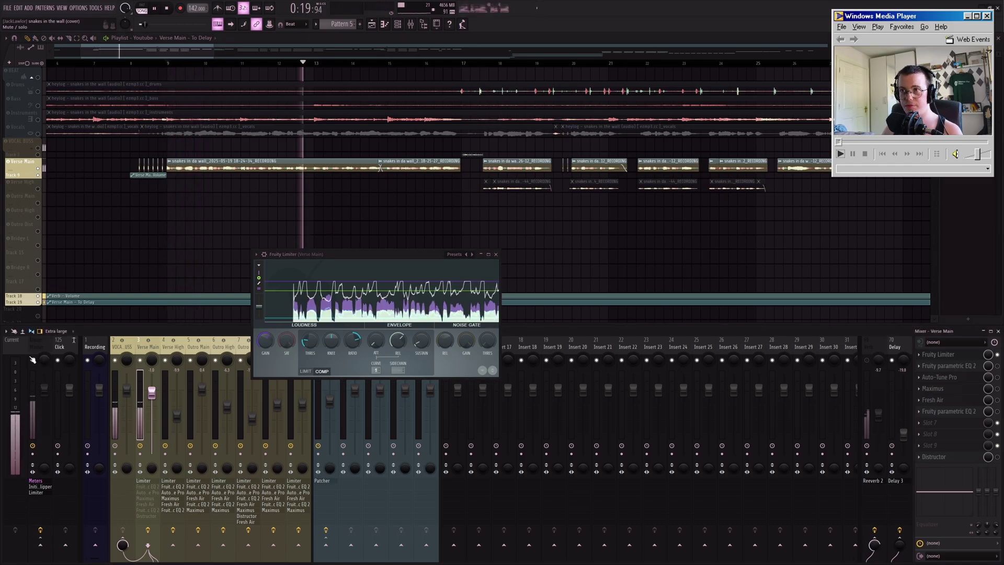
pyautogui.click(32, 360)
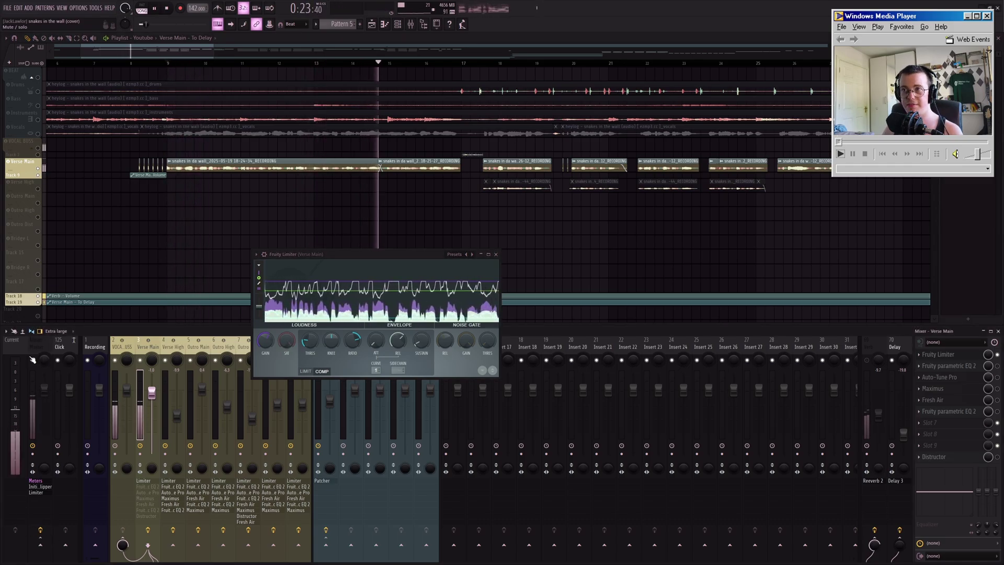
pyautogui.press('space')
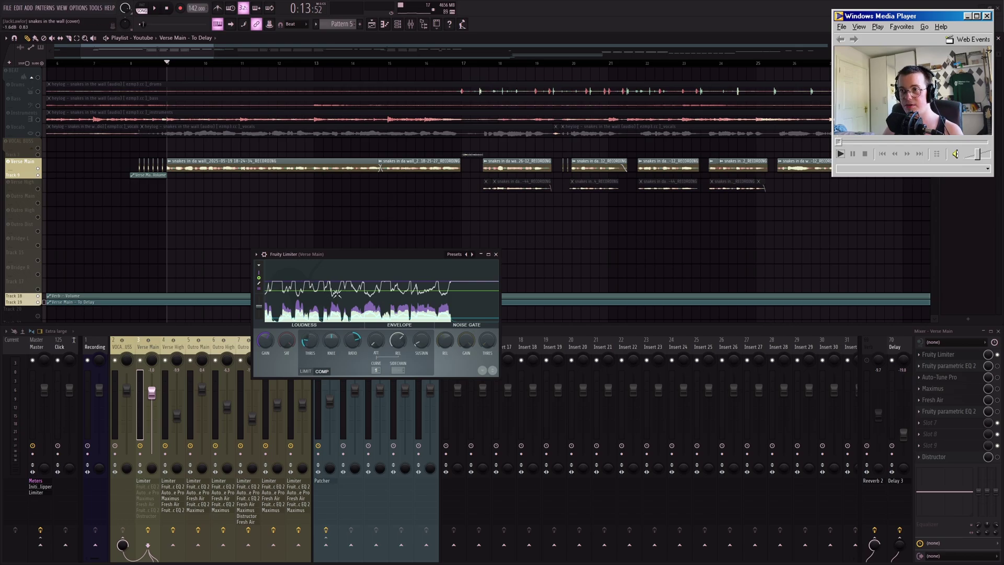
# - Open the first Fruity parametric EQ 2 on Verse Main and compare the vocal without and with its low cut
pyautogui.click(962, 367)
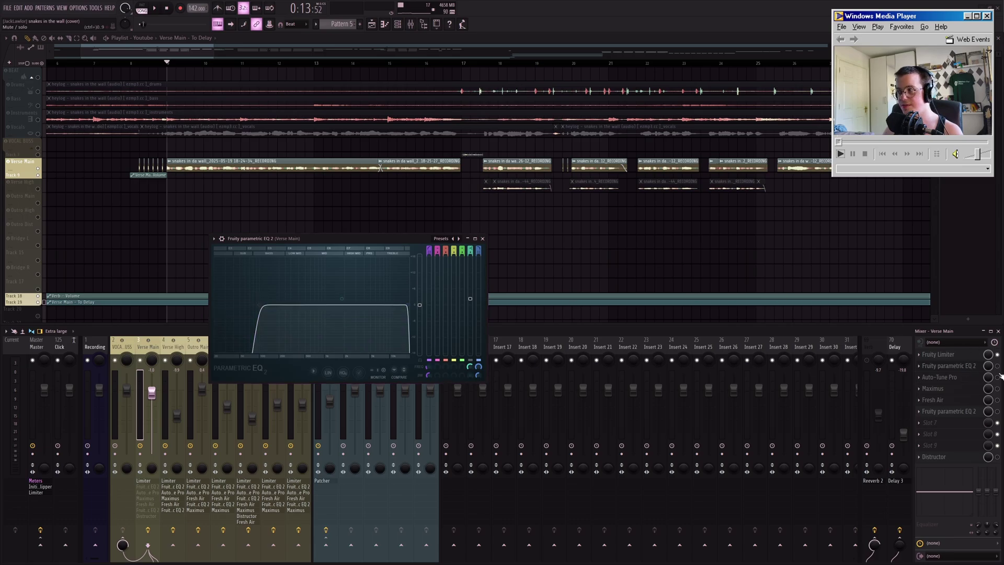
pyautogui.click(432, 367)
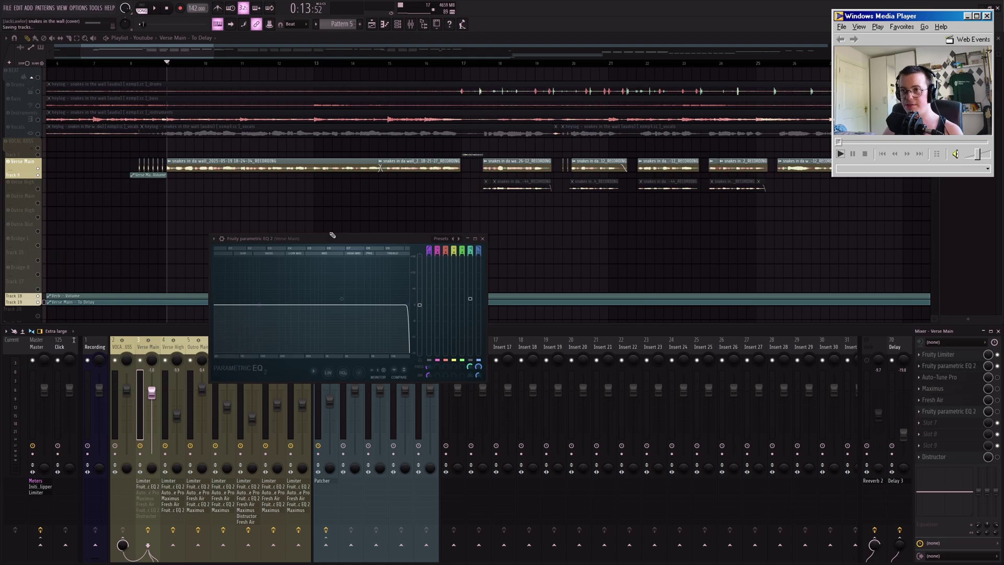
pyautogui.press('space')
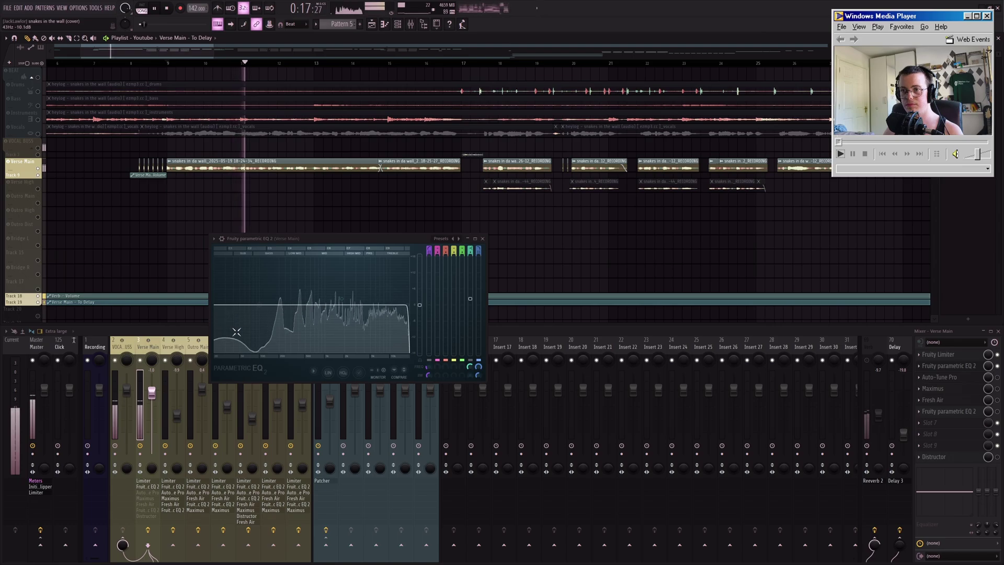
pyautogui.press('space')
pyautogui.click(228, 63)
pyautogui.press('space')
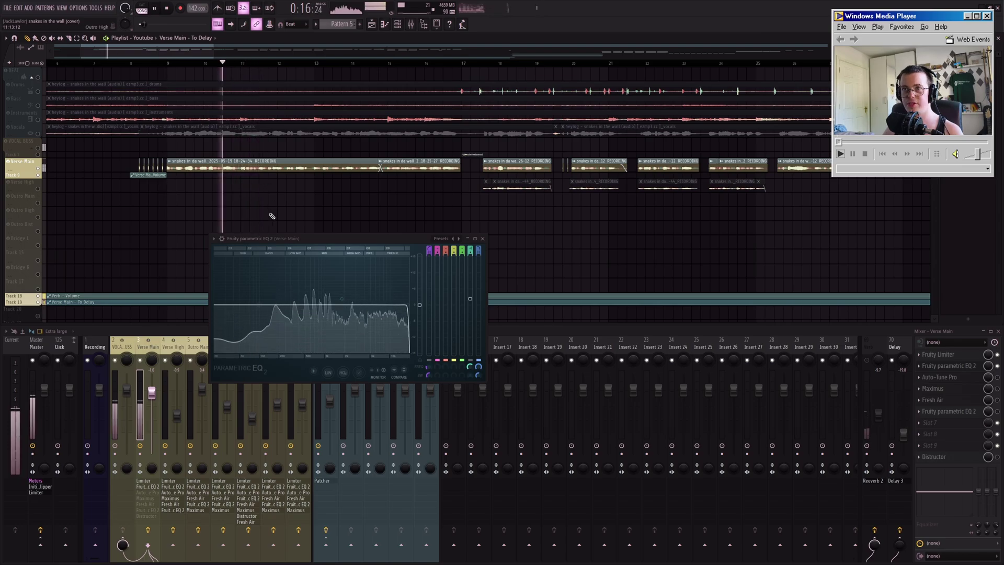
pyautogui.press('space')
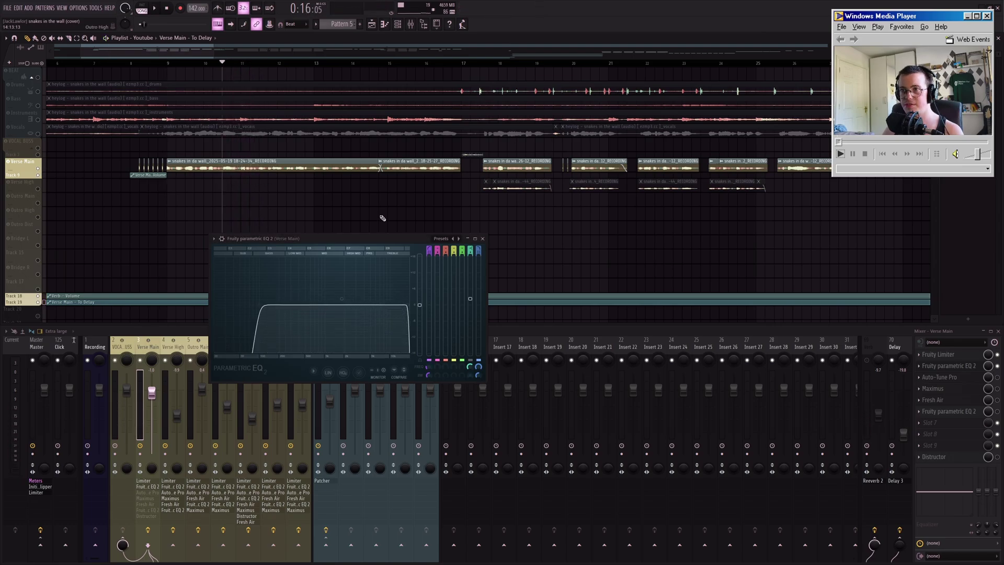
pyautogui.press('space')
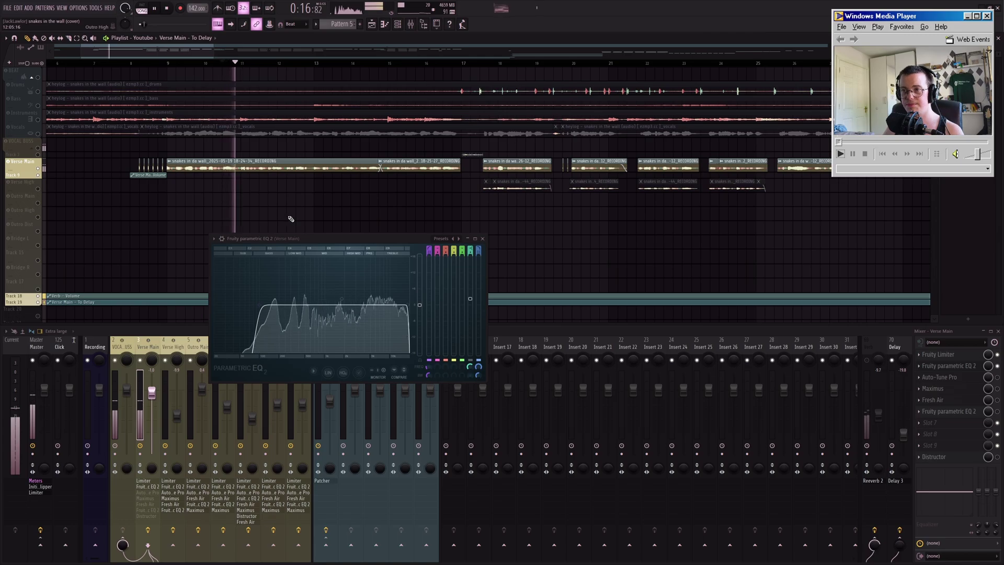
pyautogui.press('space')
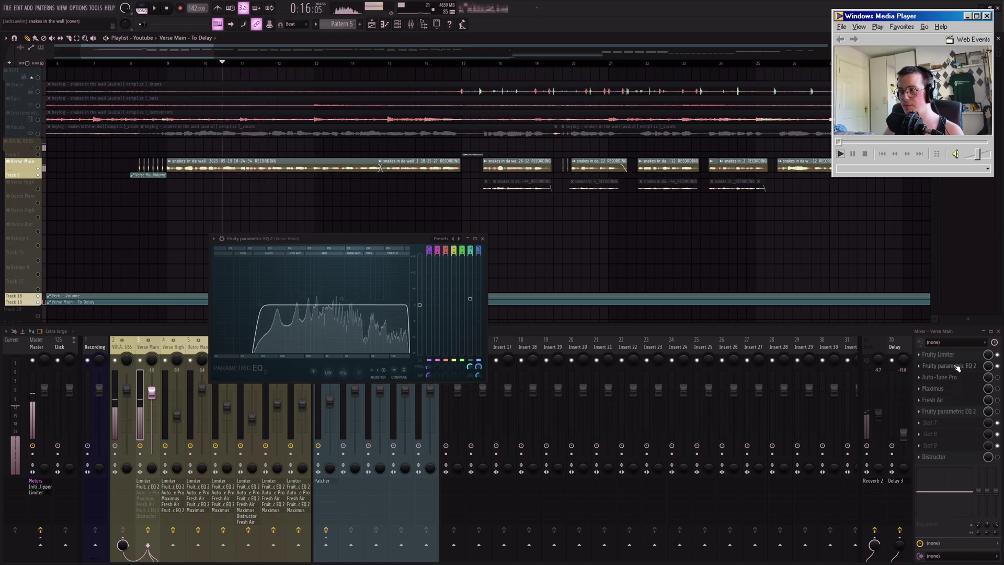
# - Open Auto-Tune Pro on Verse Main, play the vocal to hear the pitch correction, and close the plugin
pyautogui.click(955, 380)
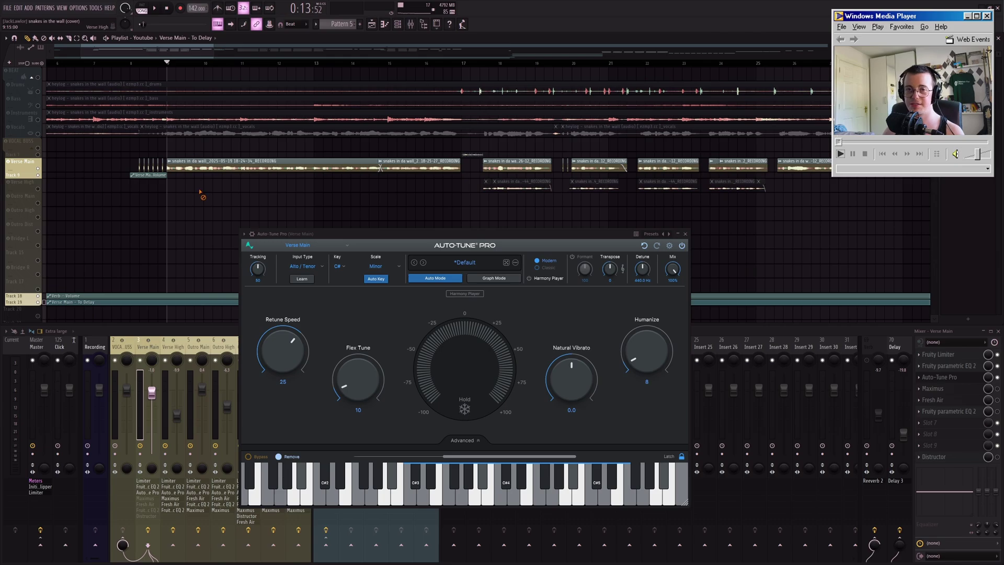
pyautogui.press('space')
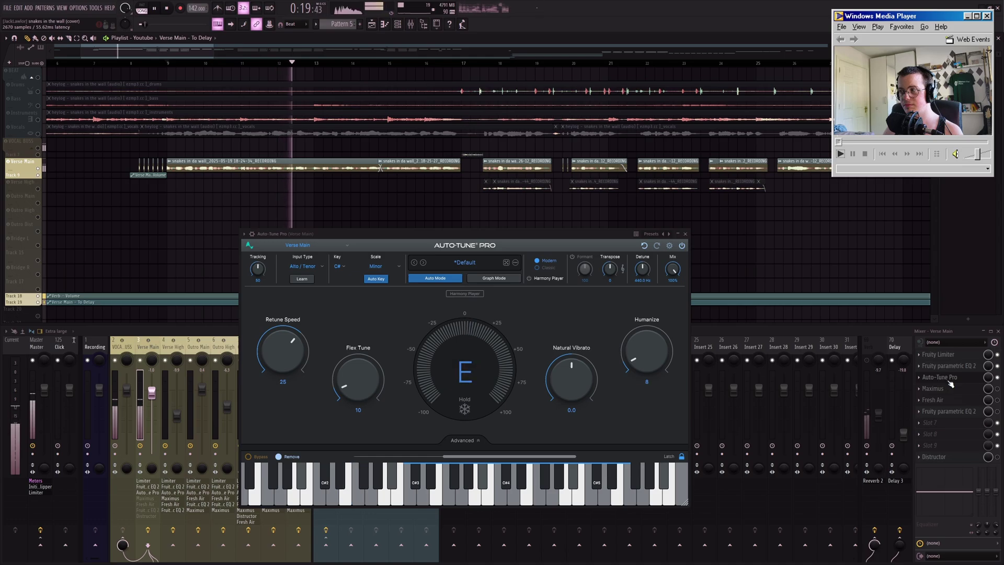
pyautogui.press('space')
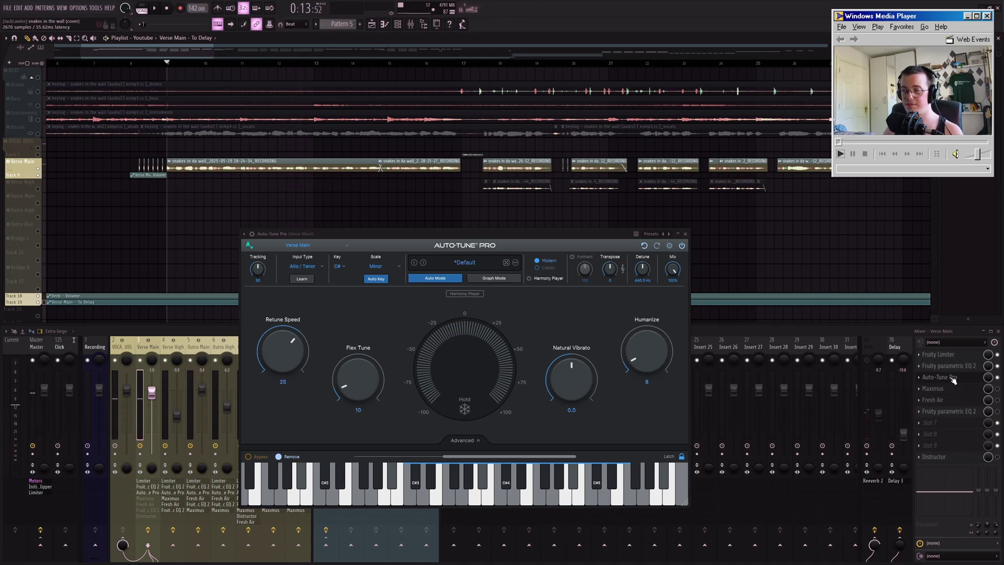
pyautogui.click(953, 380)
# - Open Maximus on Verse Main and examine its frequency bands and MID band curve while playing the vocal
pyautogui.click(944, 389)
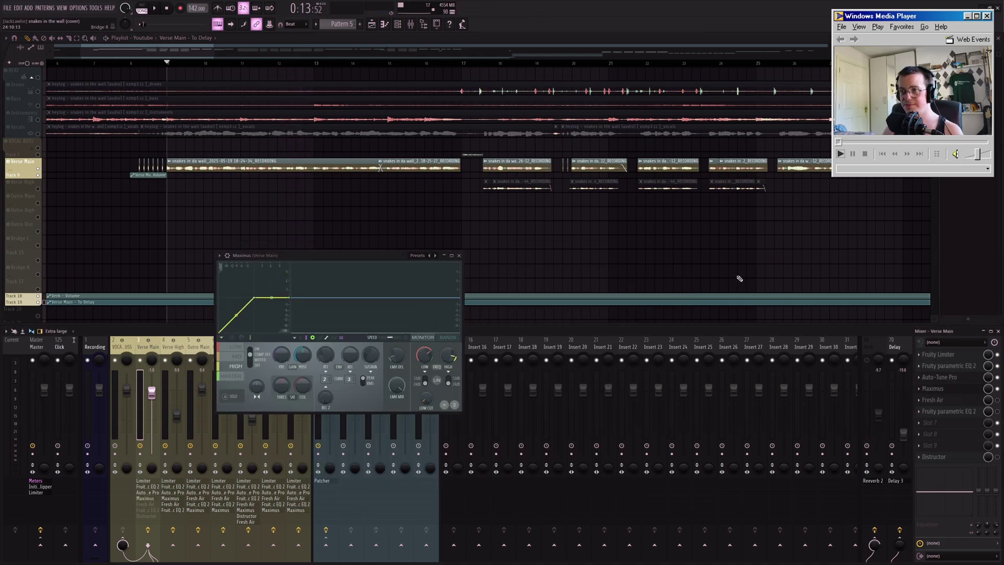
pyautogui.press('space')
pyautogui.click(447, 338)
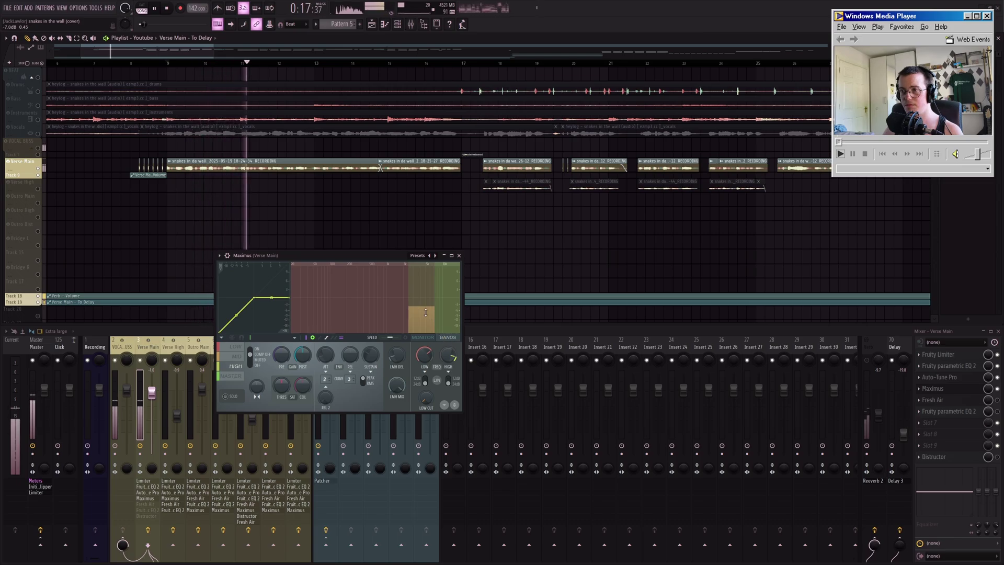
pyautogui.click(237, 356)
pyautogui.moveTo(281, 355); pyautogui.dragTo(282, 303)
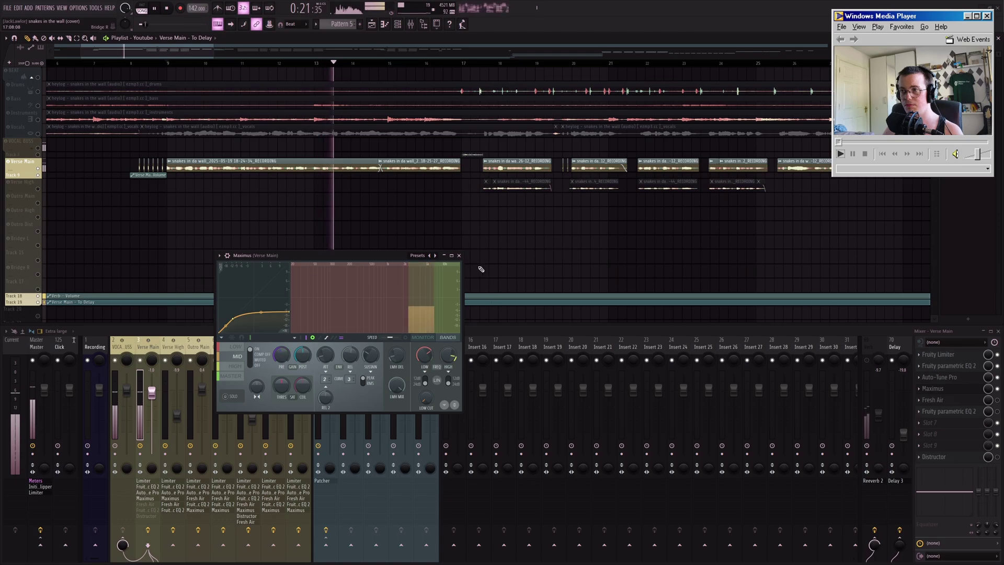
pyautogui.press('space')
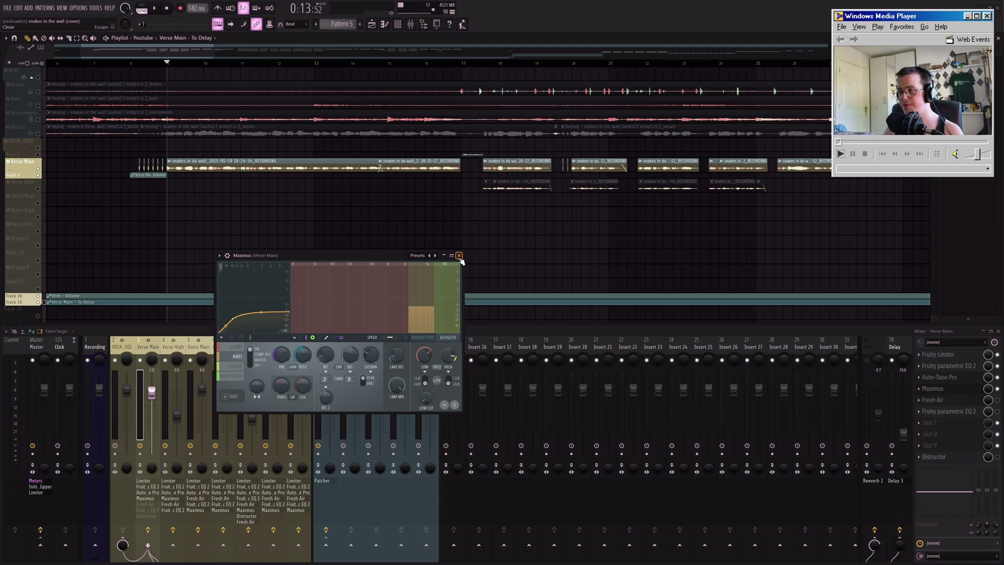
pyautogui.click(485, 181)
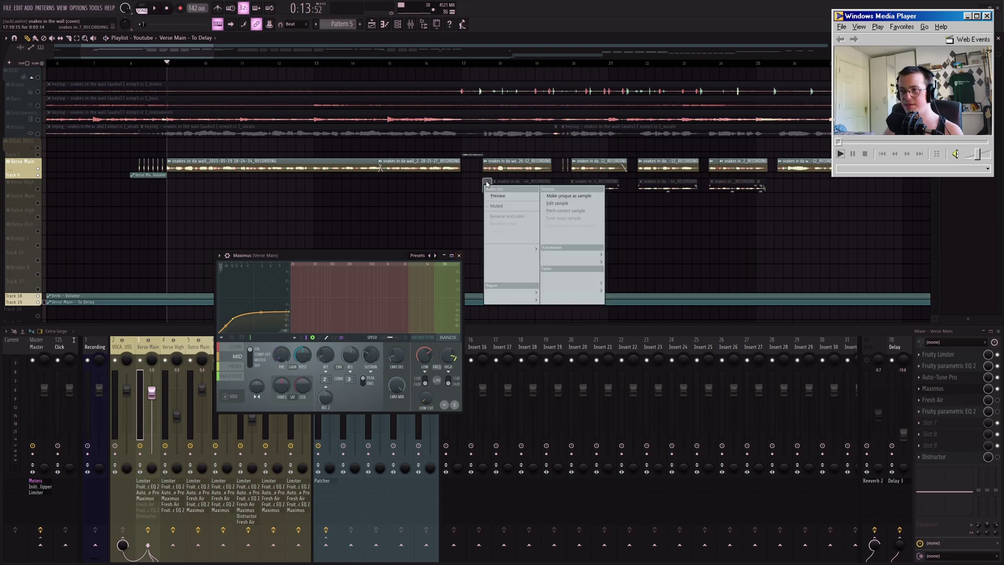
pyautogui.press('Escape')
# - Open Fresh Air on Verse Main, play the vocal with the effect bypassed and active, and close the plugin
pyautogui.click(939, 400)
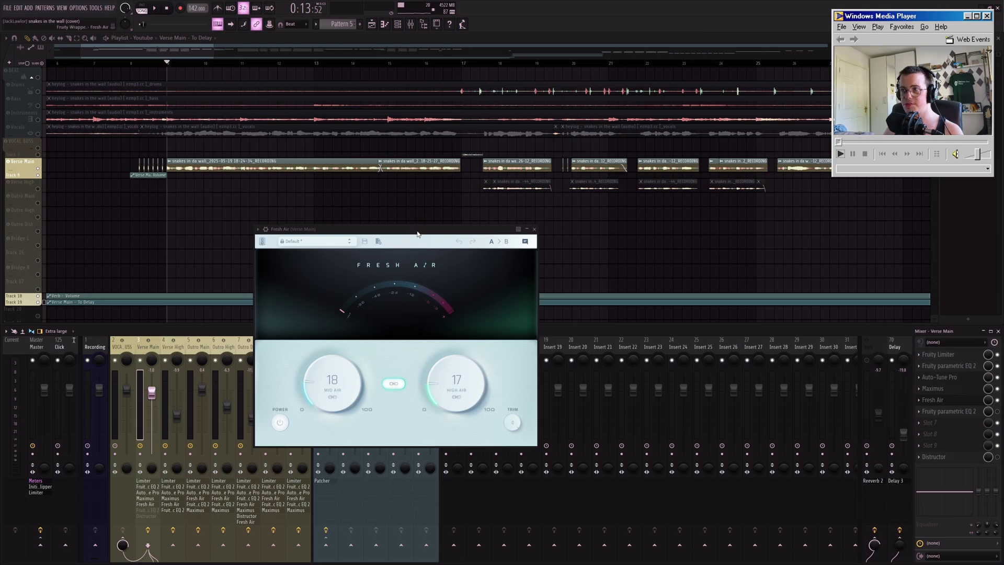
pyautogui.moveTo(417, 234); pyautogui.dragTo(434, 237)
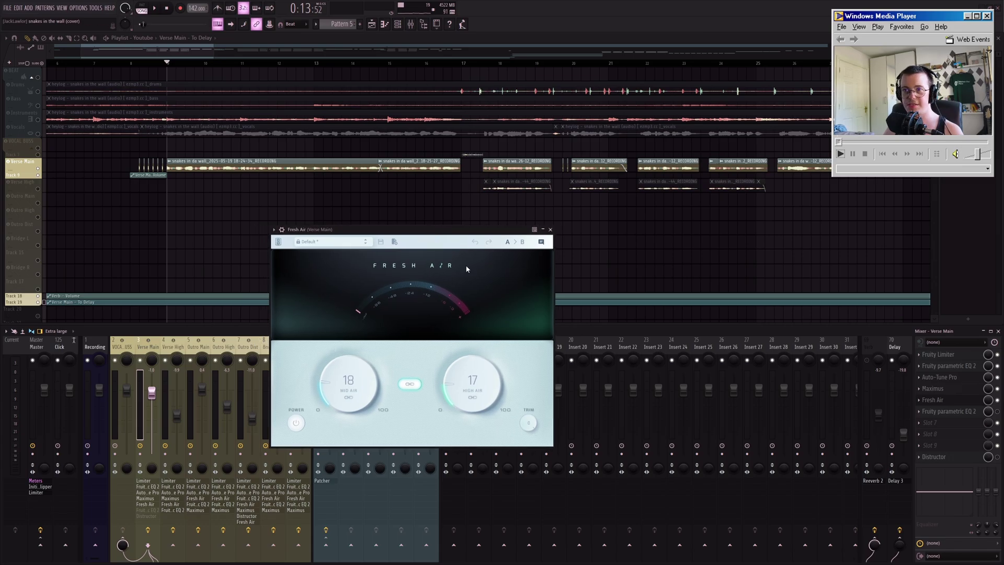
pyautogui.press('space')
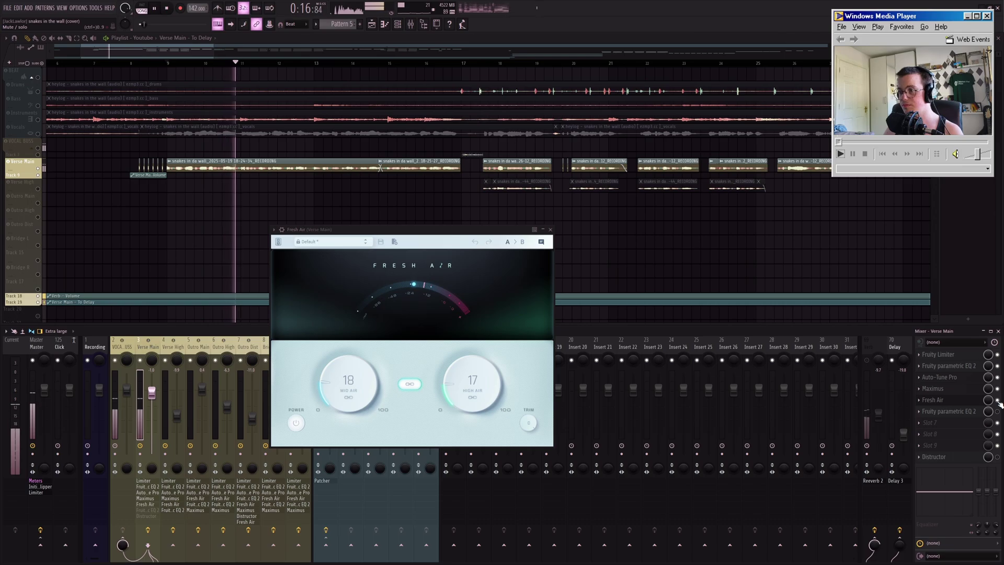
pyautogui.click(294, 424)
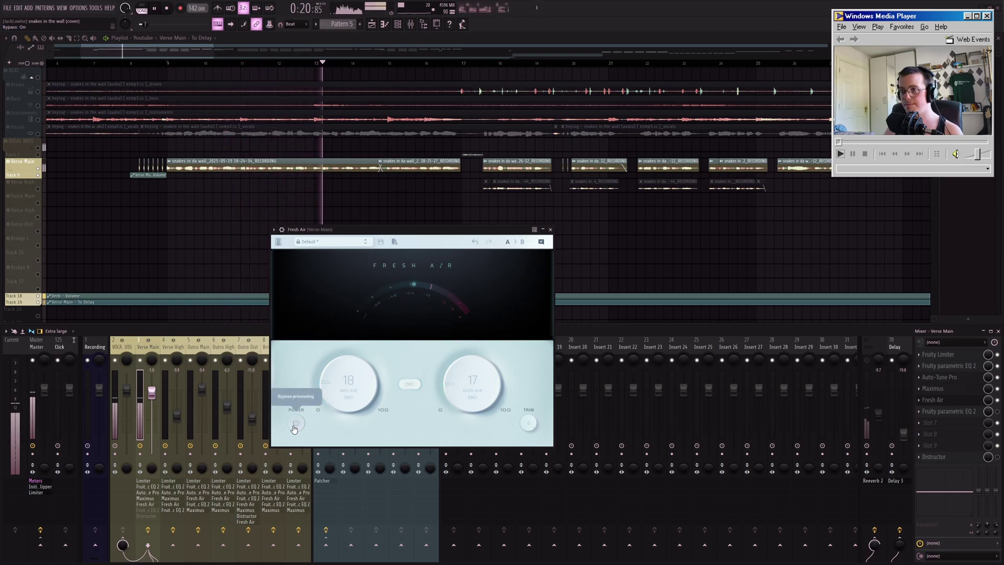
pyautogui.click(294, 425)
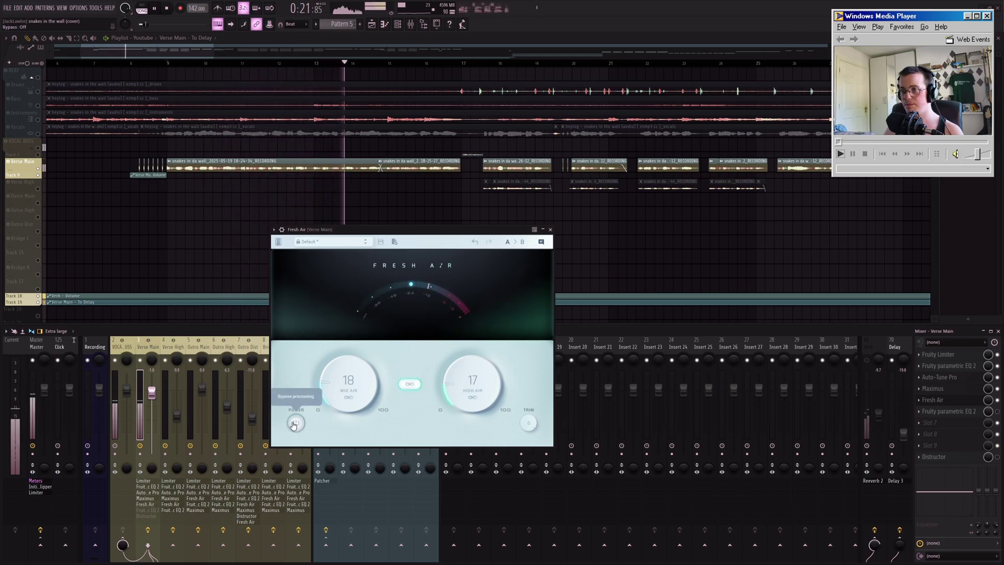
pyautogui.click(550, 229)
pyautogui.press('space')
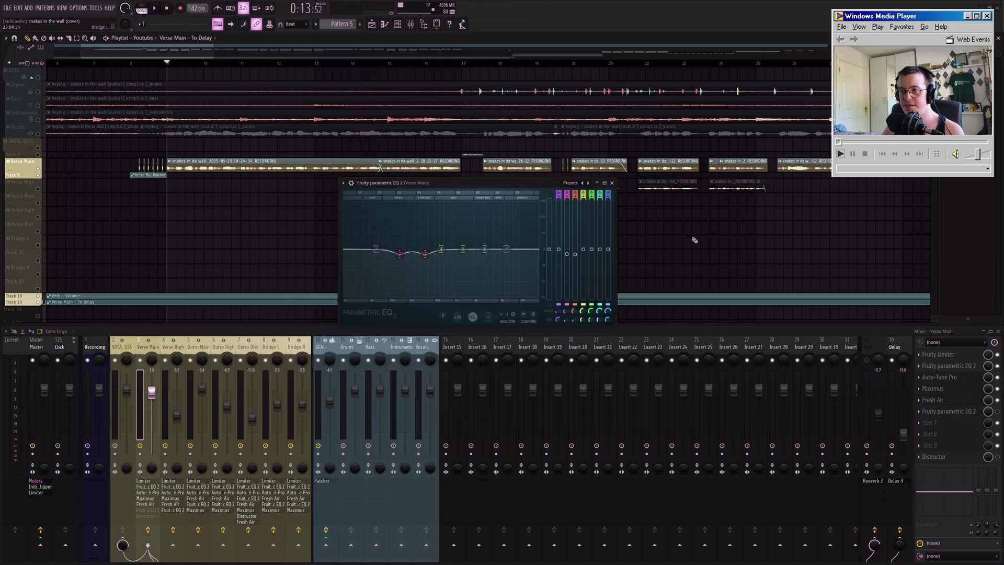
# - Enable the second Fruity parametric EQ 2 on Verse Main, examine its two low-mid cuts during playback, and close it
pyautogui.press('space')
pyautogui.click(997, 411)
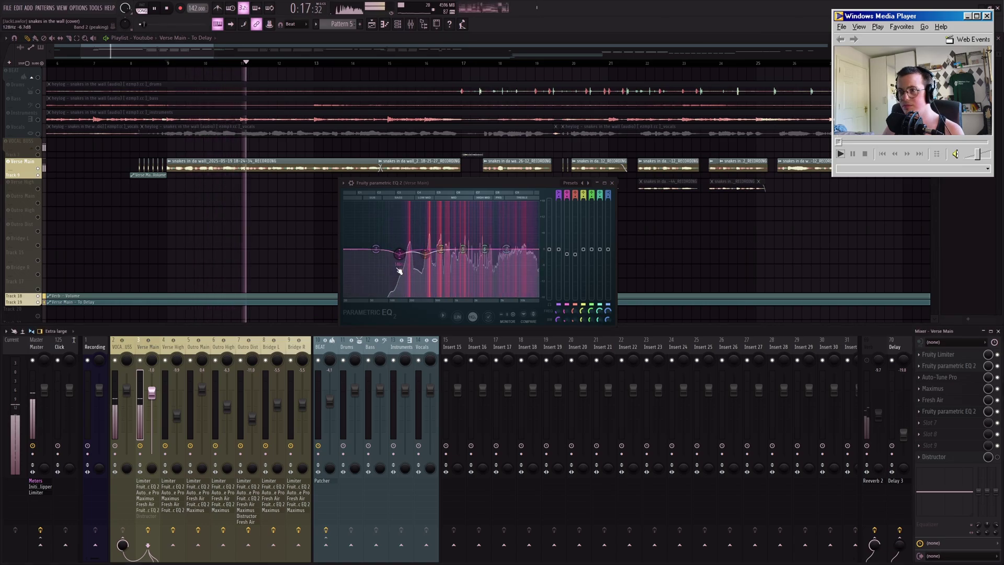
pyautogui.press('space')
pyautogui.press('space')
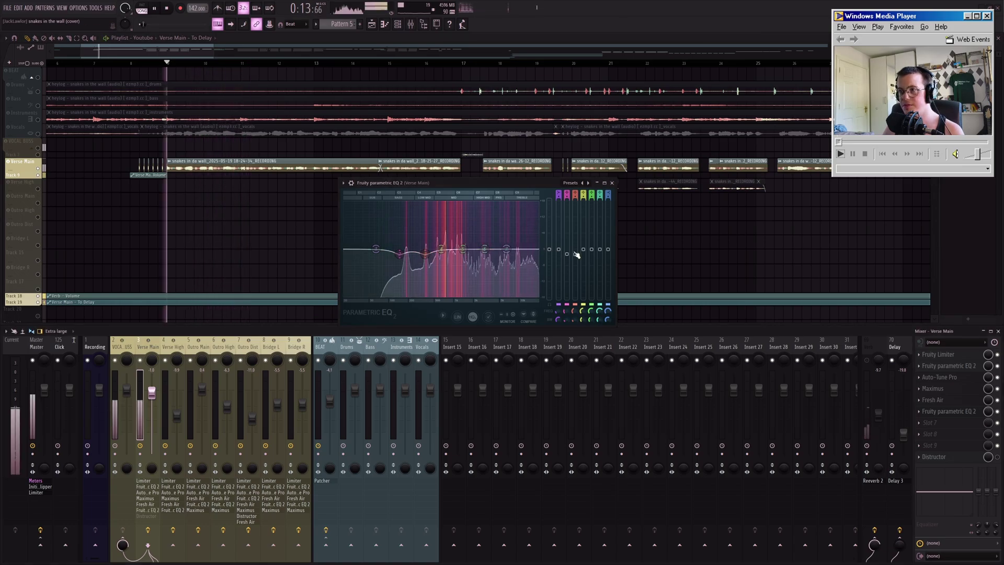
pyautogui.moveTo(425, 254)
pyautogui.mouseDown()
pyautogui.moveTo(425, 218)
pyautogui.moveTo(425, 253)
pyautogui.mouseUp()
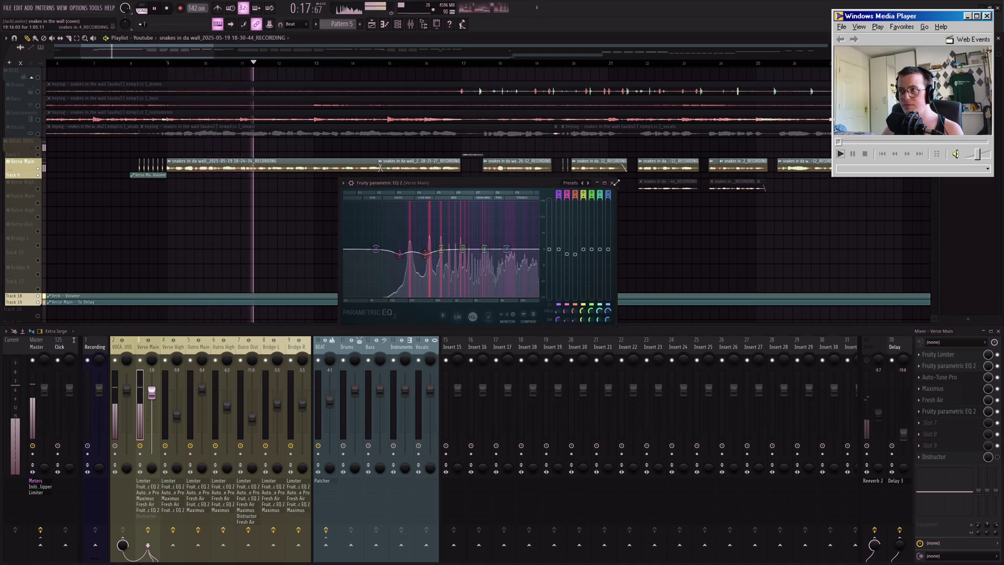
pyautogui.click(612, 182)
pyautogui.press('space')
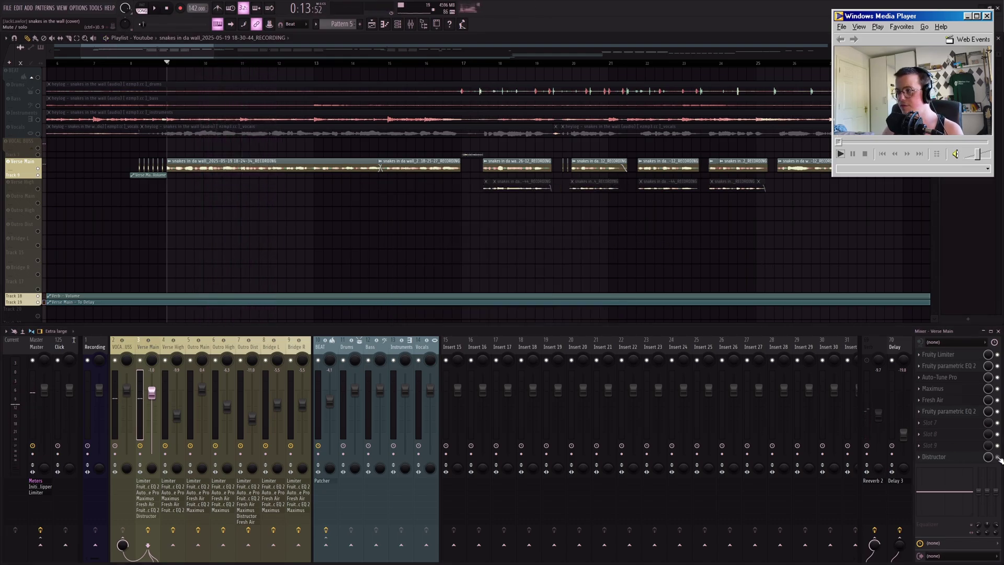
# - Open Distructor on Verse Main, play the two automated distortion passages to hear its crusher effect, and close the plugin
pyautogui.click(936, 456)
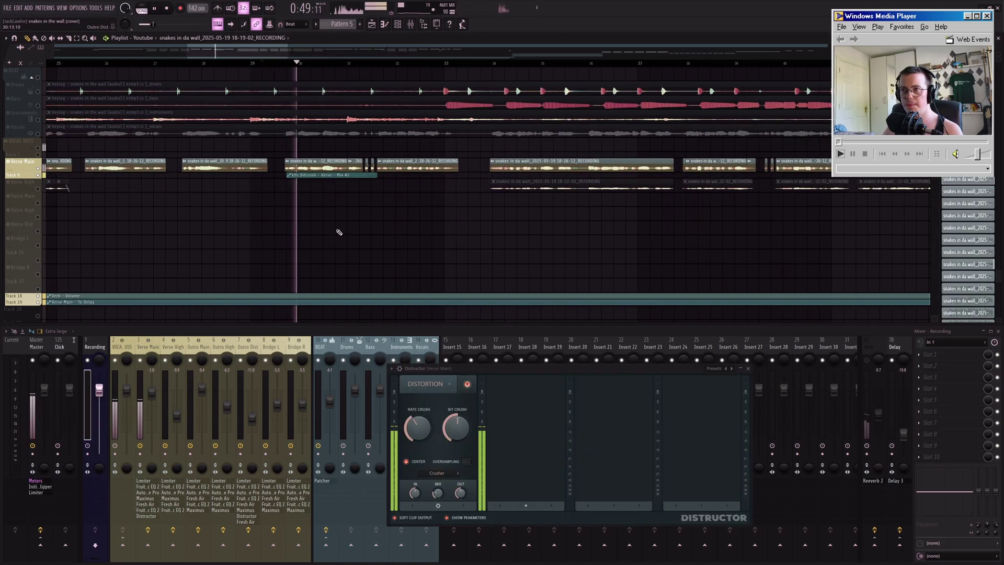
pyautogui.scroll(-5, 338, 231)
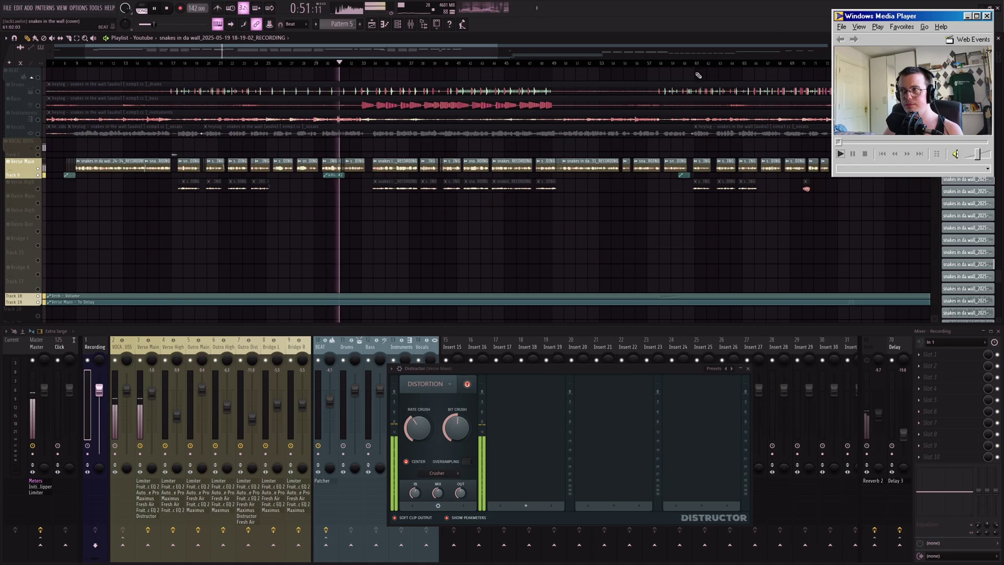
pyautogui.click(679, 63)
pyautogui.scroll(3, 726, 264)
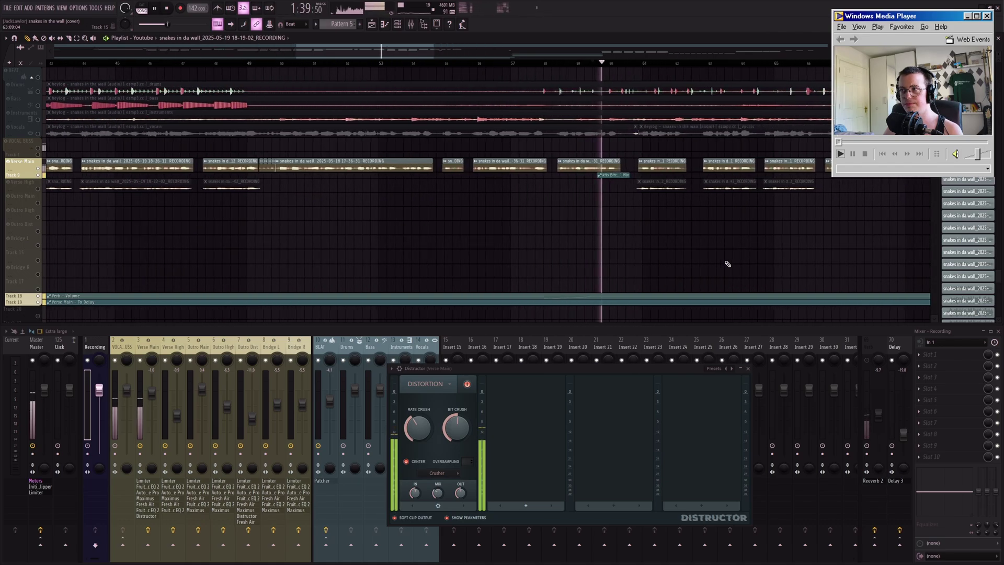
pyautogui.scroll(-3, 667, 257)
pyautogui.press('space')
pyautogui.click(415, 433)
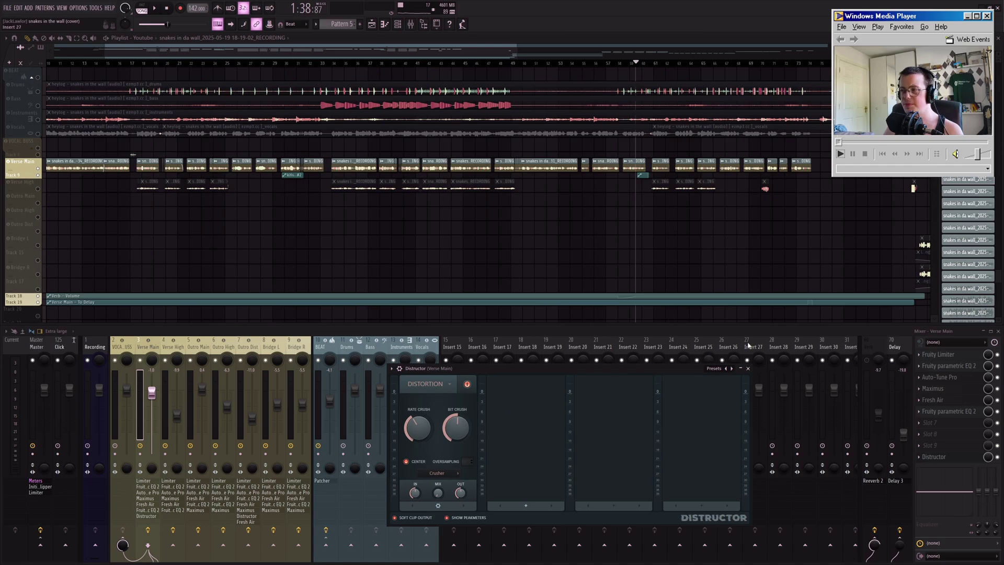
pyautogui.click(747, 369)
# - Select the vocal bus, Verse Main and Verb mixer tracks in turn to examine the reverb routing
pyautogui.scroll(-3, 578, 224)
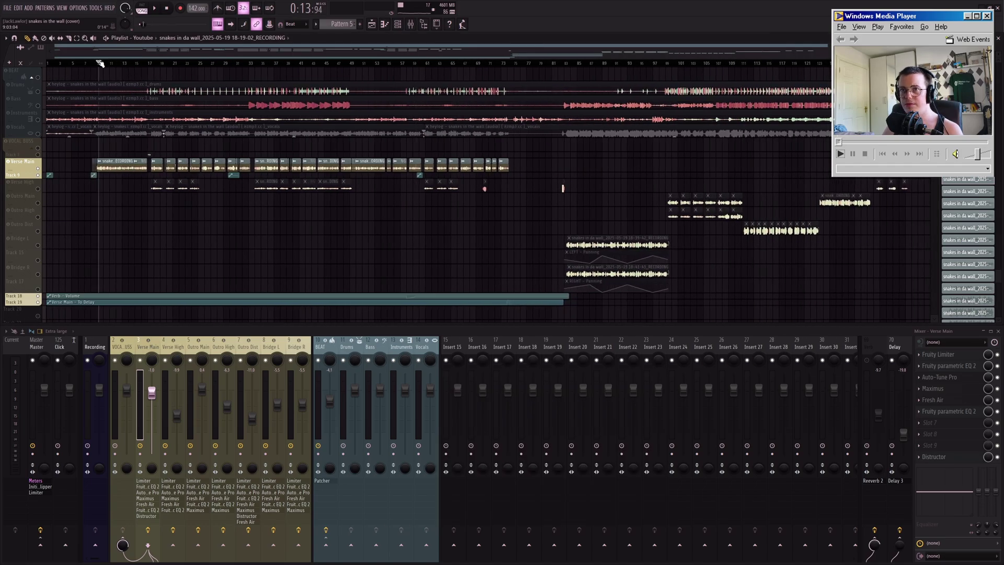
pyautogui.click(118, 349)
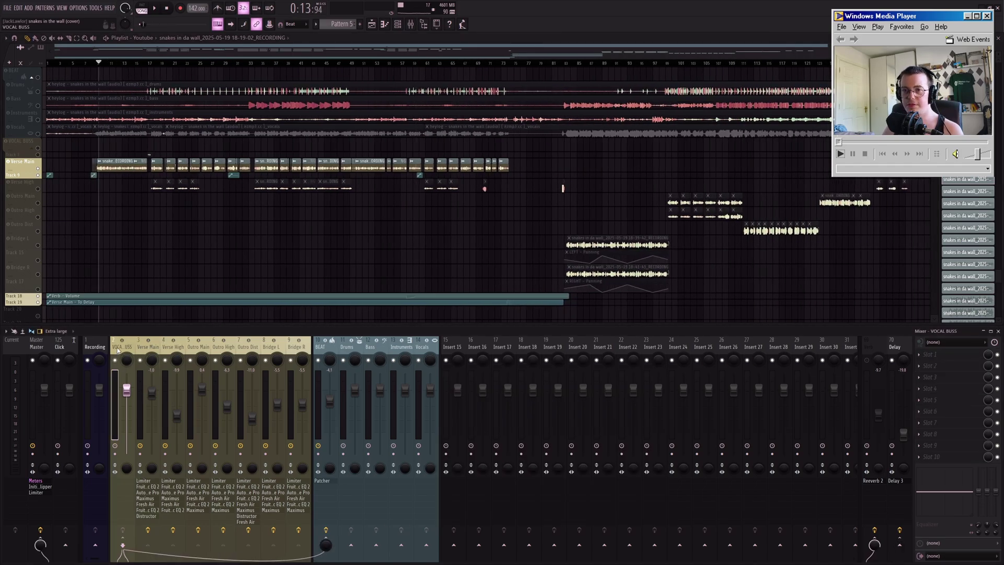
pyautogui.click(149, 347)
pyautogui.click(869, 346)
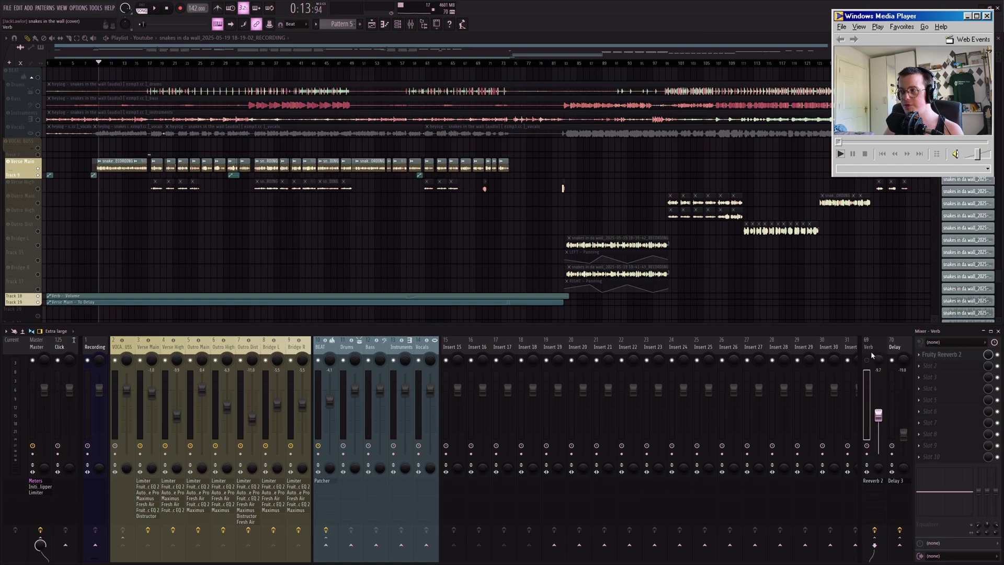
pyautogui.scroll(4, 141, 144)
pyautogui.scroll(-4, 122, 209)
pyautogui.scroll(6, 83, 155)
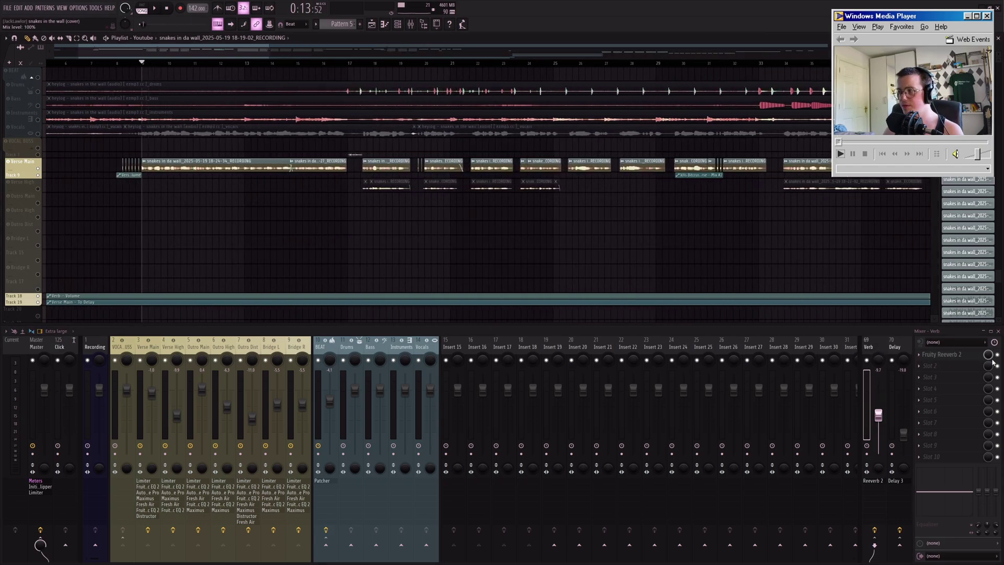
# - Unsolo the Verse Main playlist tracks and play the full mix to hear the vocal with reverb
pyautogui.rightClick(38, 176)
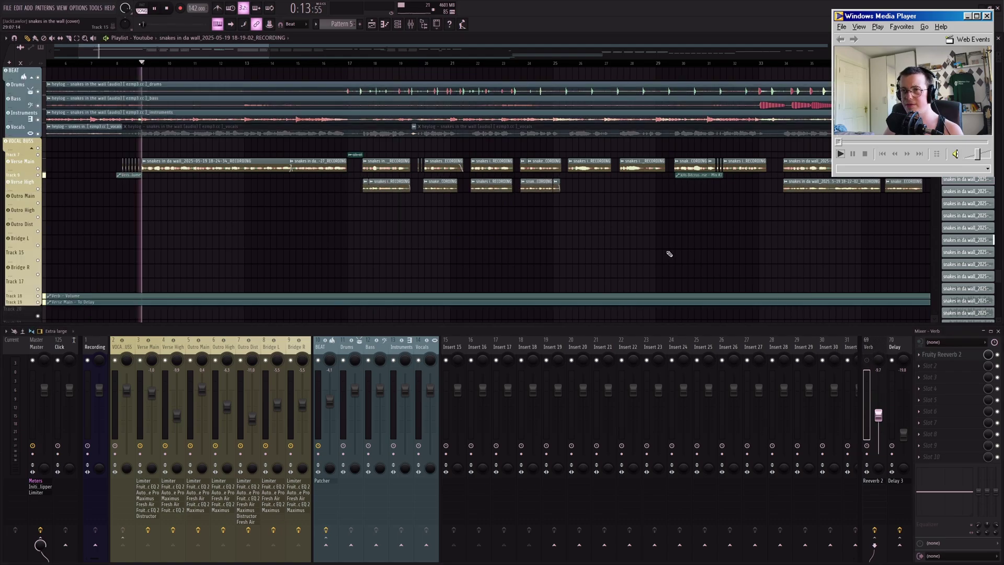
pyautogui.scroll(-3, 480, 257)
pyautogui.press('space')
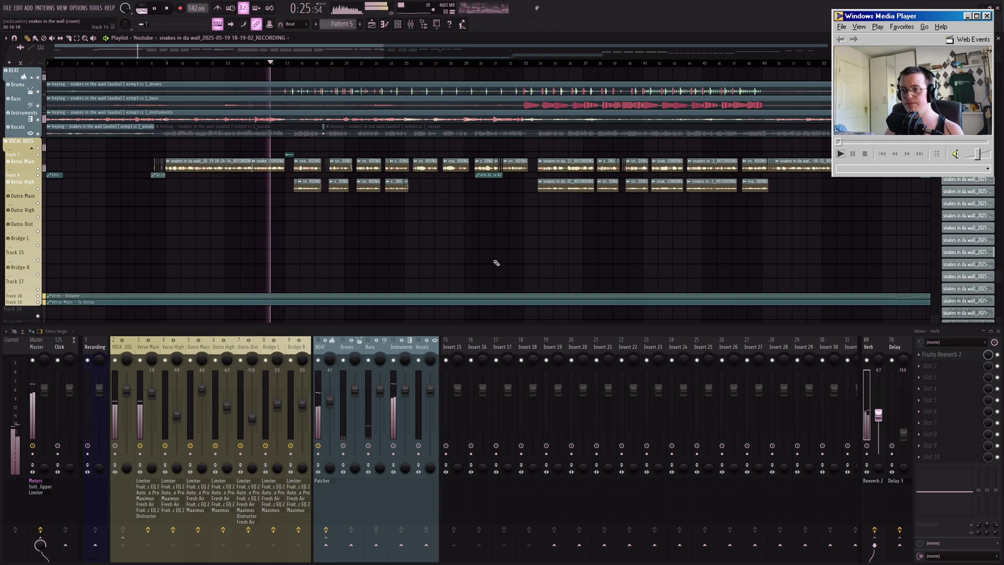
pyautogui.press('space')
# - Open Fruity Reeverb 2 on the Verb mixer track, examine its dry and wet levels, and close it
pyautogui.click(944, 362)
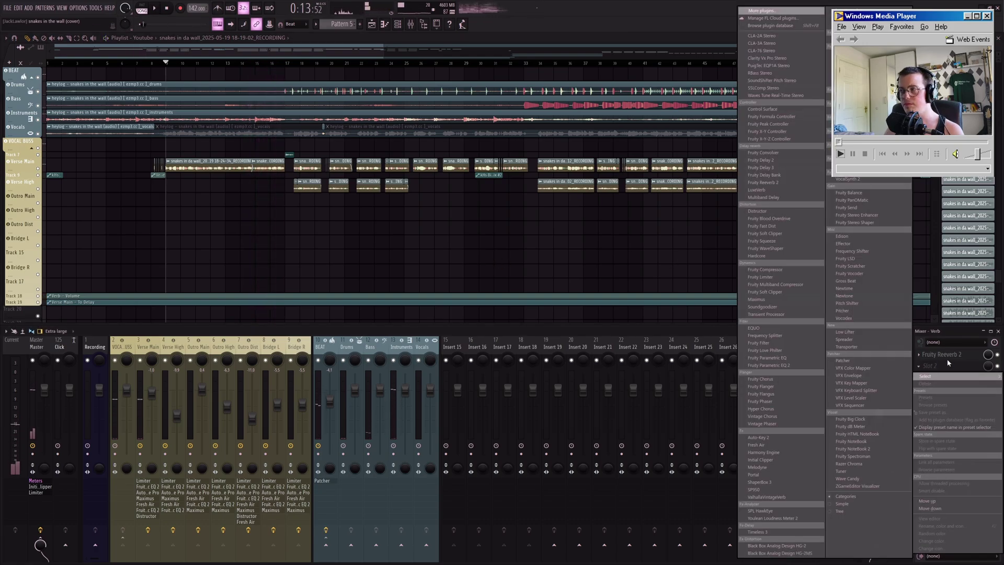
pyautogui.click(948, 357)
pyautogui.click(949, 357)
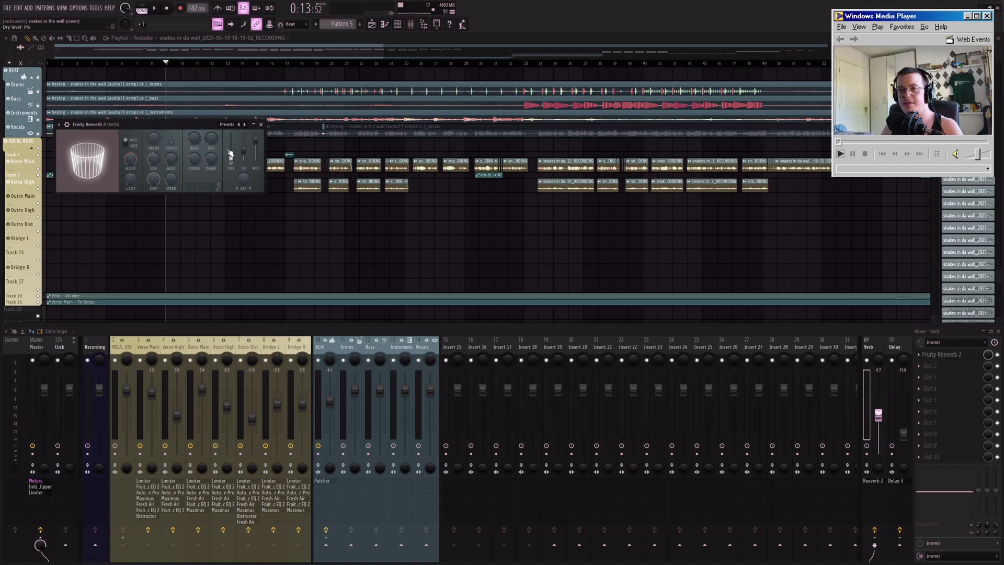
pyautogui.click(260, 125)
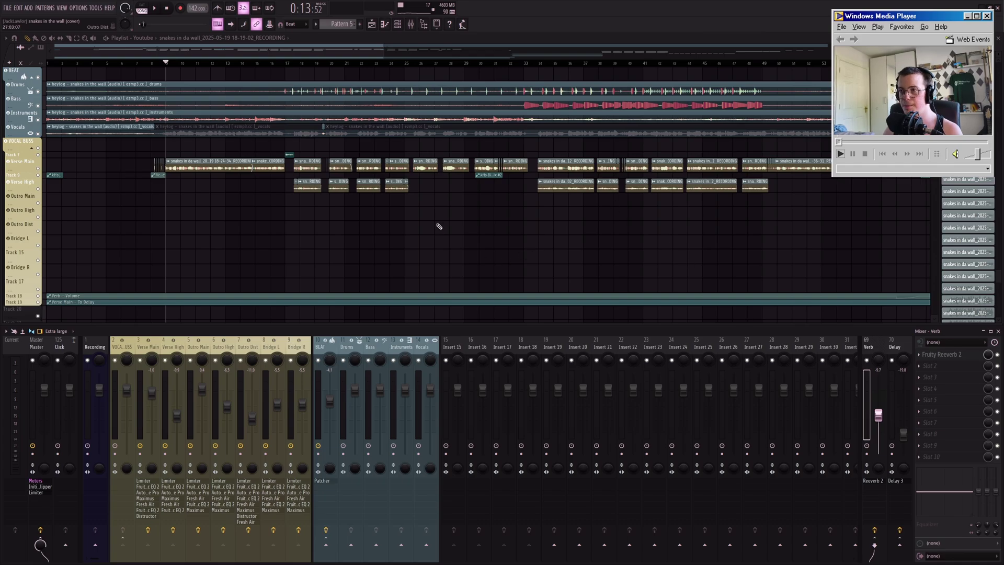
# - Play the full mix from about bar 56 to hear the Verb volume automation
pyautogui.scroll(-3, 470, 235)
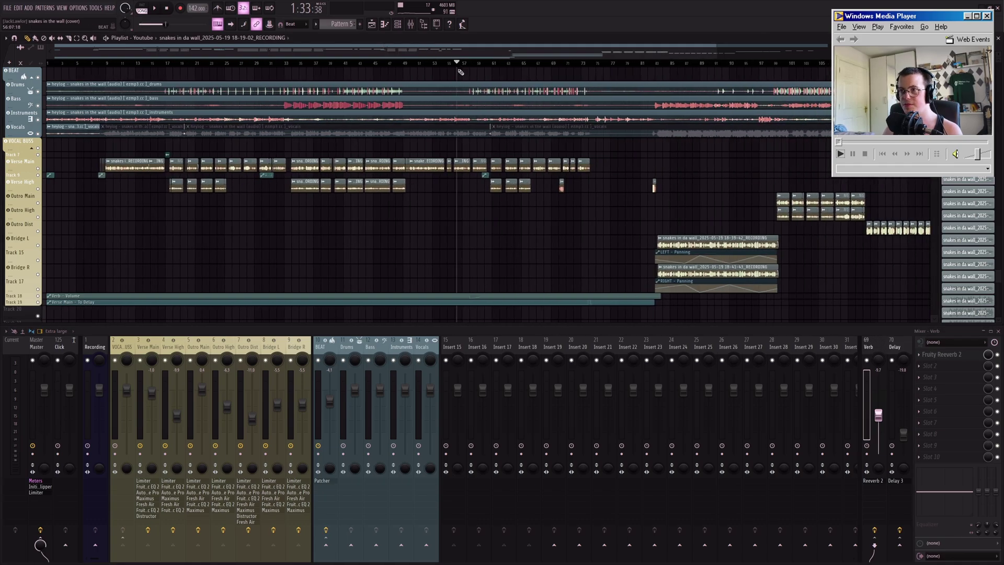
pyautogui.scroll(5, 461, 72)
pyautogui.press('space')
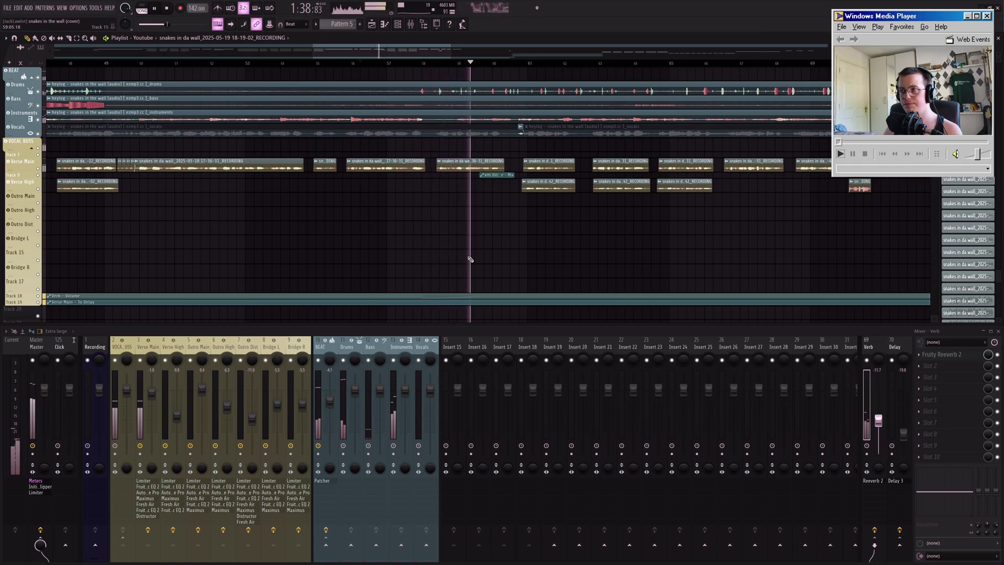
pyautogui.press('space')
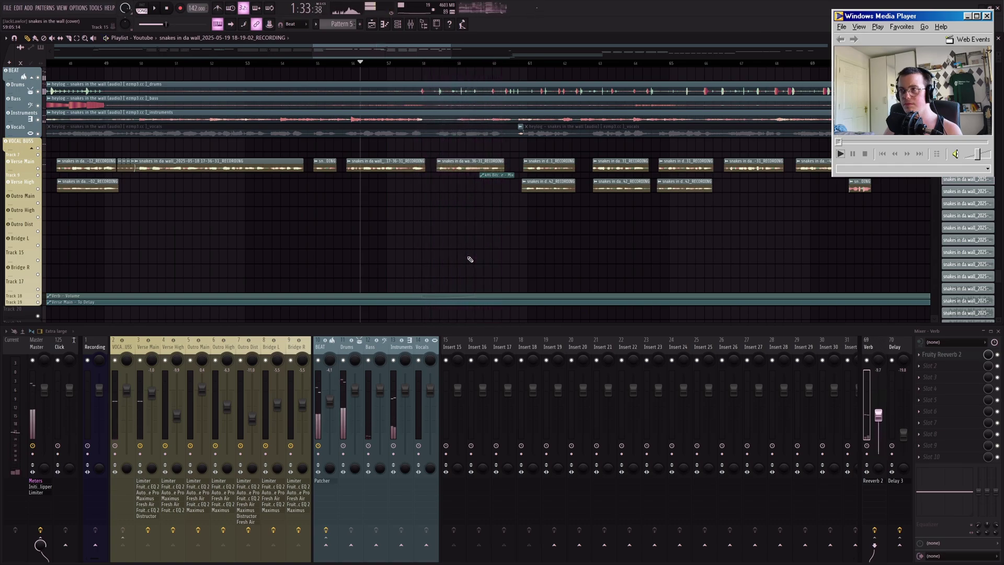
# - Move playback to about bar 72 and open Fruity Delay 3 on the Delay mixer track to examine the vocal delay
pyautogui.scroll(-4, 467, 258)
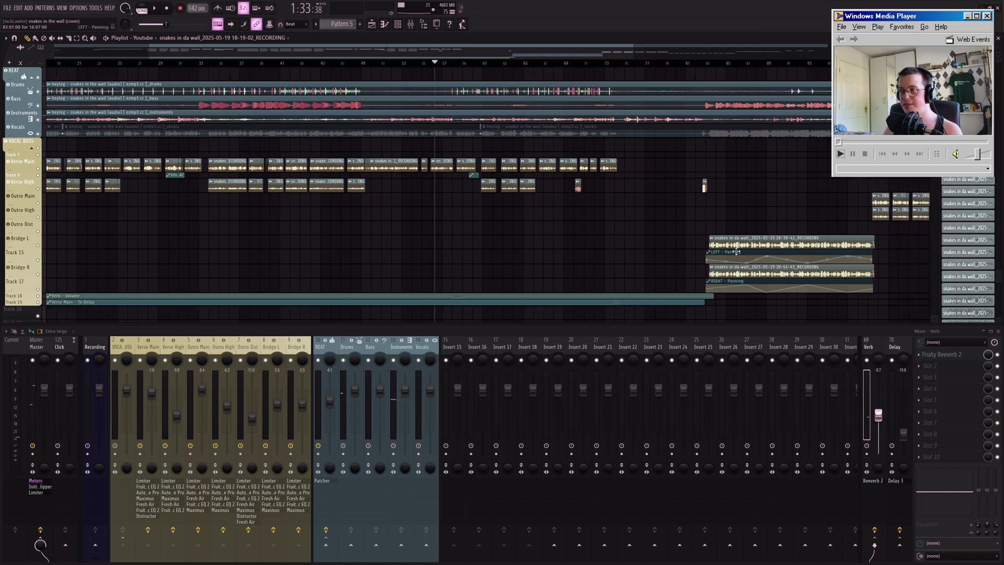
pyautogui.scroll(4, 587, 118)
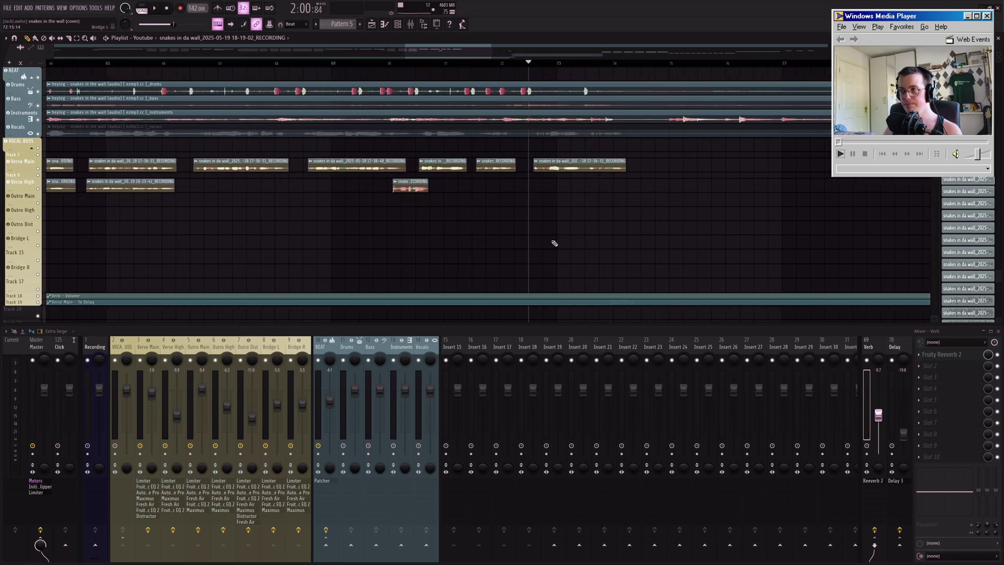
pyautogui.click(903, 349)
pyautogui.click(940, 354)
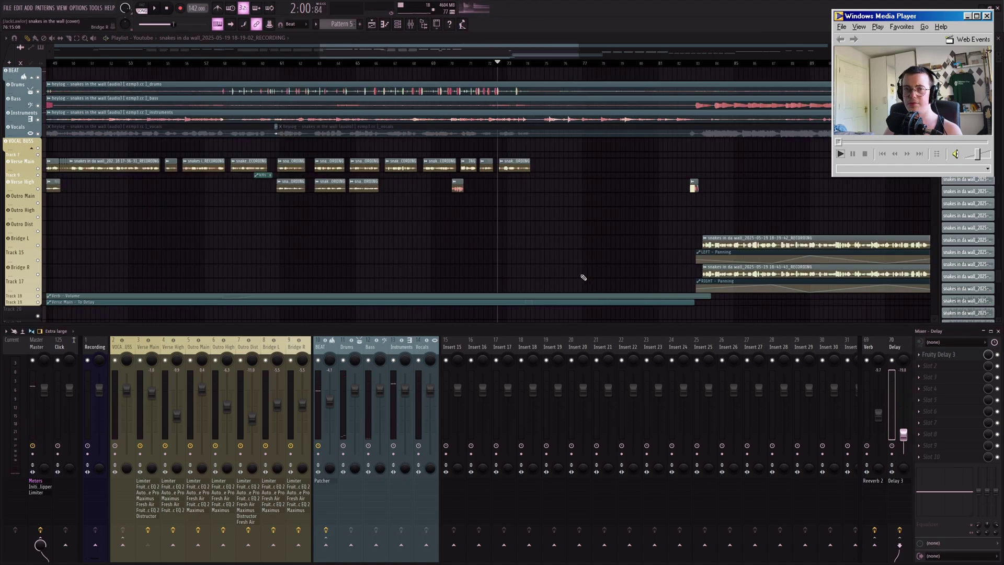
# - Play the passage around bar 34 with Verse Main muted, and solo Verse High in the mixer to hear the high layer
pyautogui.hscroll(3, 584, 277)
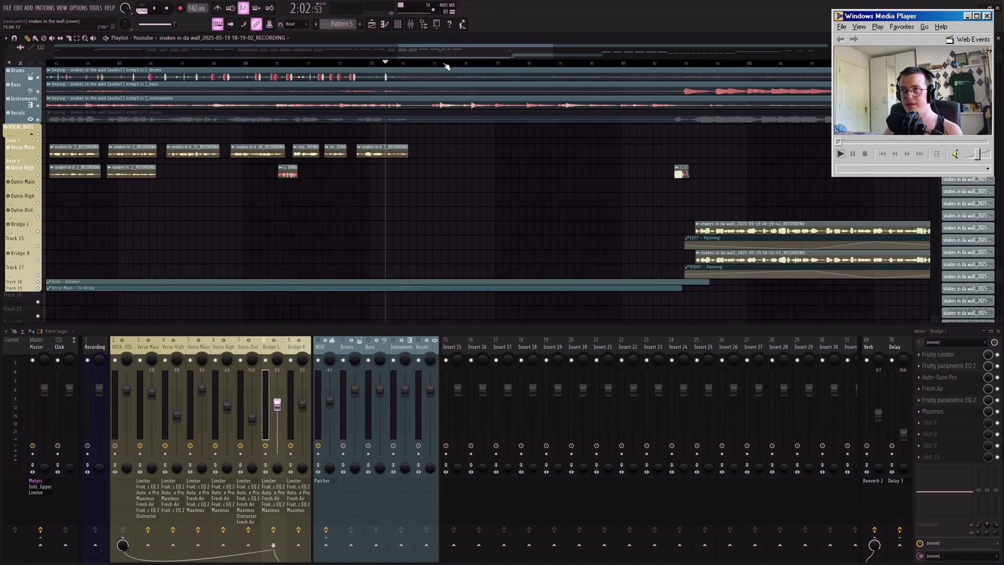
pyautogui.hscroll(-5, 360, 193)
pyautogui.hscroll(-4, 340, 197)
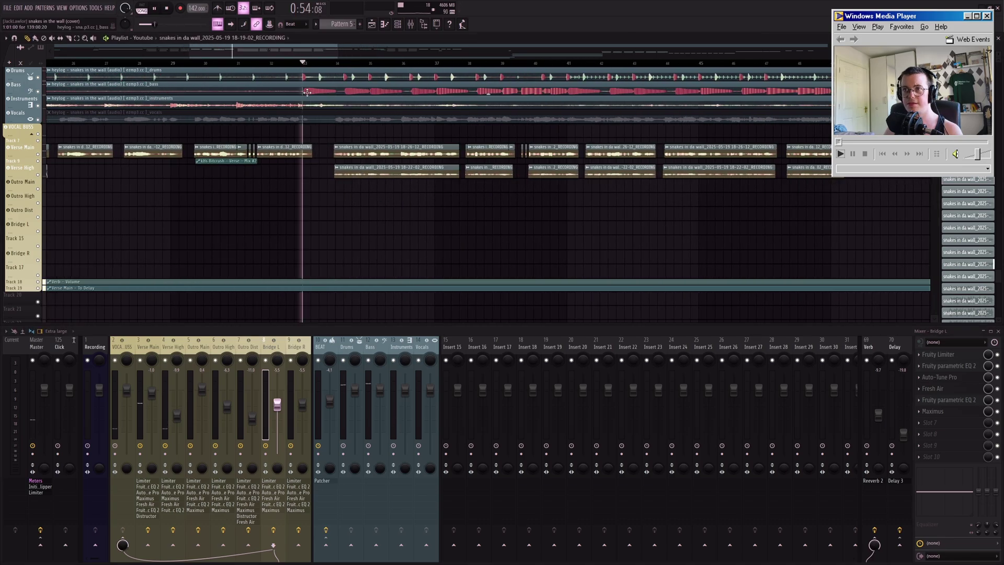
pyautogui.scroll(-3, 361, 204)
pyautogui.scroll(3, 374, 201)
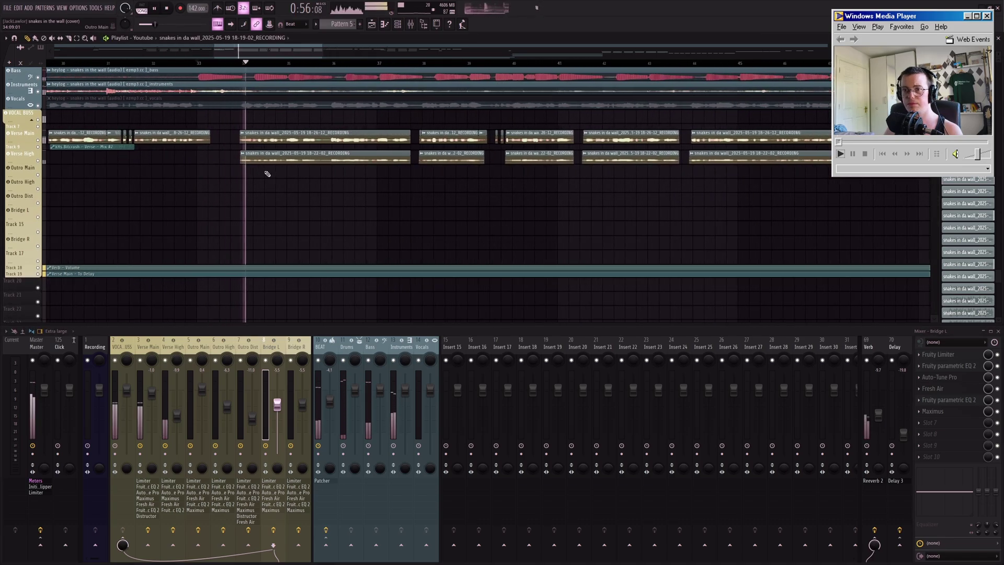
pyautogui.scroll(1, 262, 199)
pyautogui.click(140, 360)
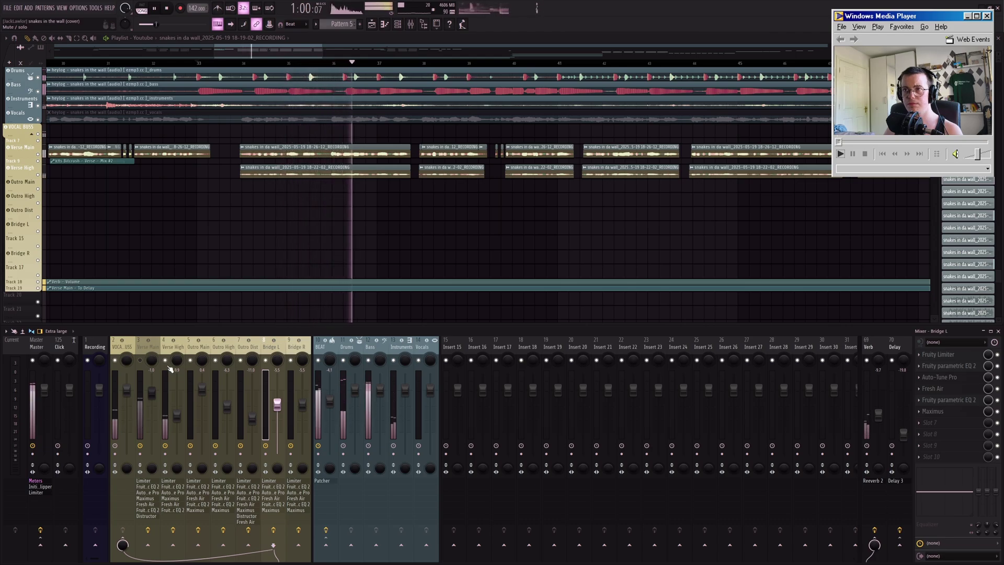
pyautogui.rightClick(165, 361)
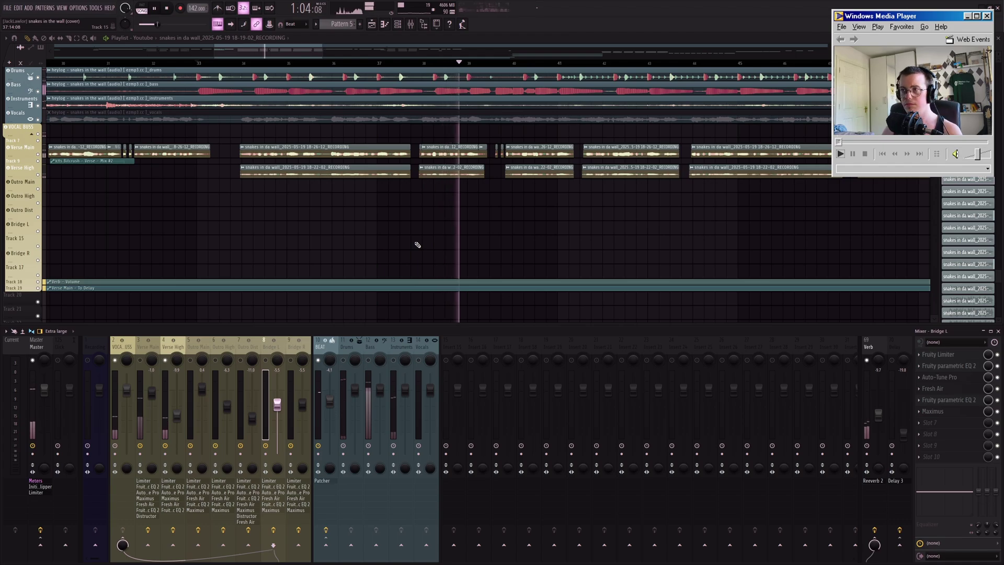
pyautogui.press('space')
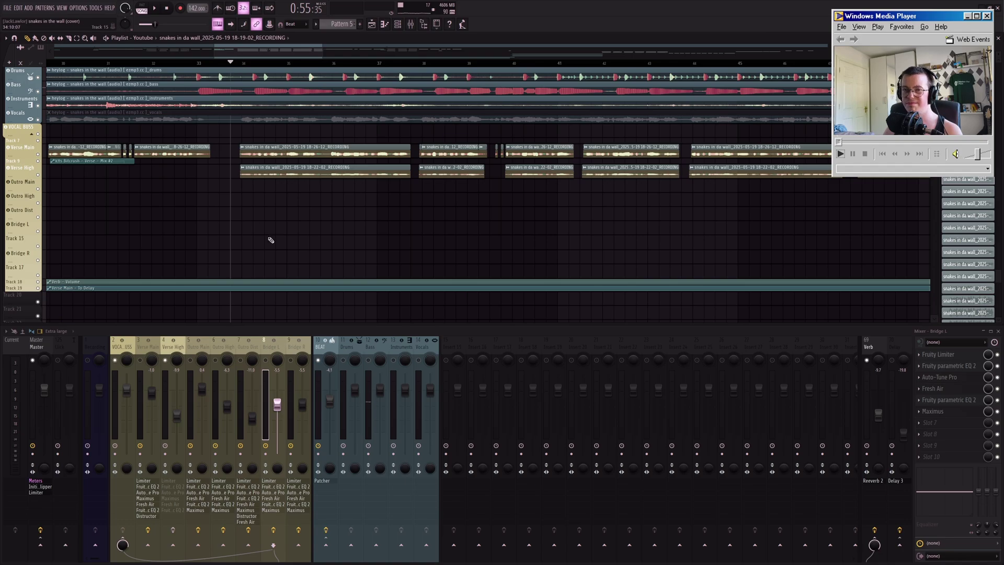
# - Play the soloed Verse High layer from about bar 34 and inspect its Fruity Limiter, Fruity Parametric EQ 2 and Maximus effects
pyautogui.press('space')
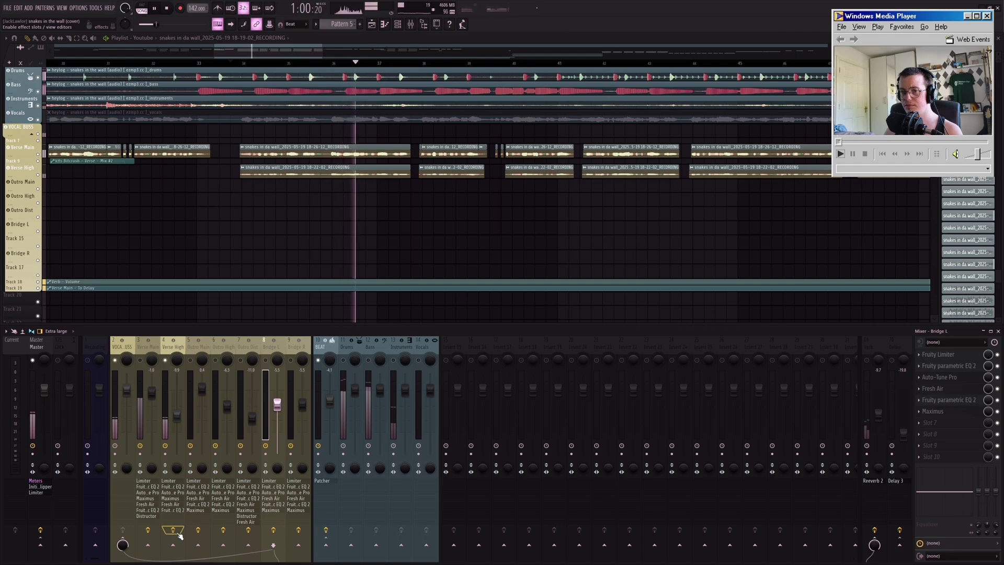
pyautogui.press('space')
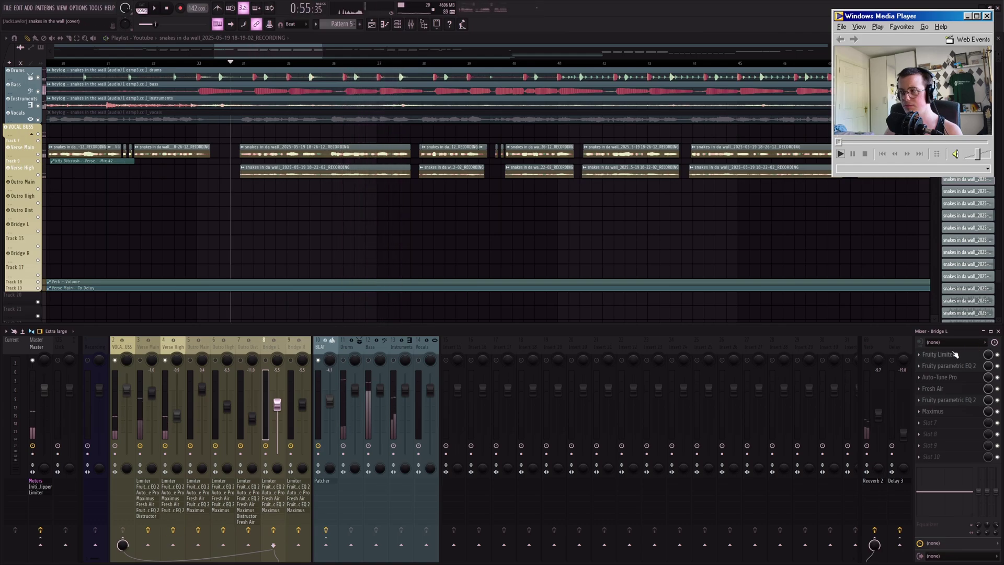
pyautogui.click(922, 355)
pyautogui.click(936, 355)
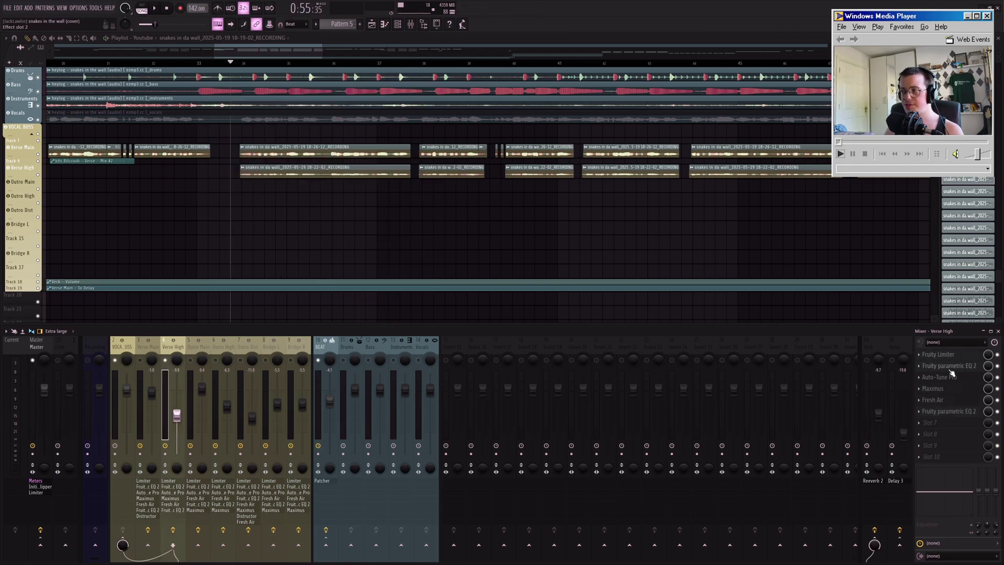
pyautogui.click(950, 368)
pyautogui.click(950, 368)
pyautogui.click(942, 388)
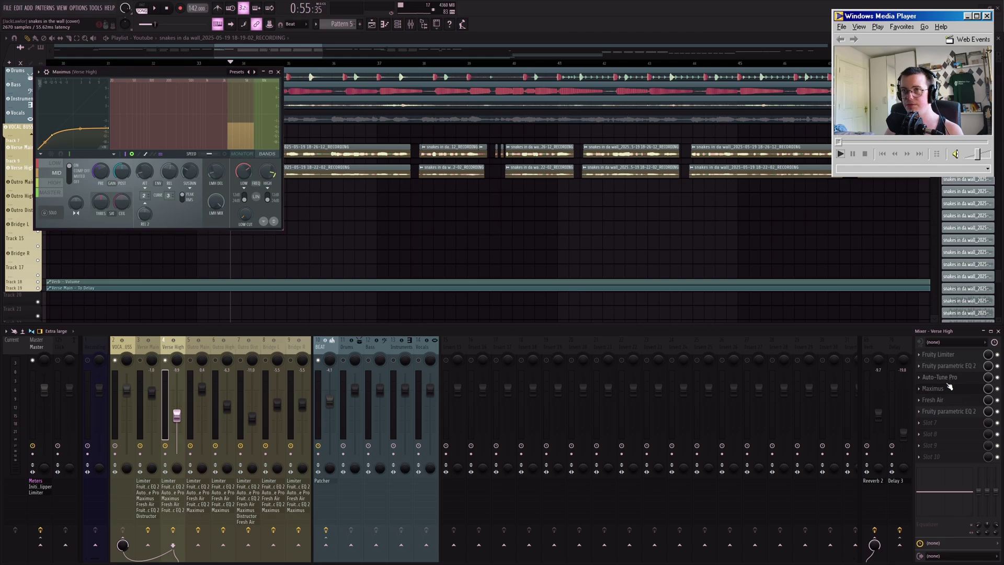
# - Inspect Auto-Tune Pro, Fresh Air and the second Fruity Parametric EQ 2 on Verse High, and close the plugin windows
pyautogui.click(951, 379)
pyautogui.click(953, 378)
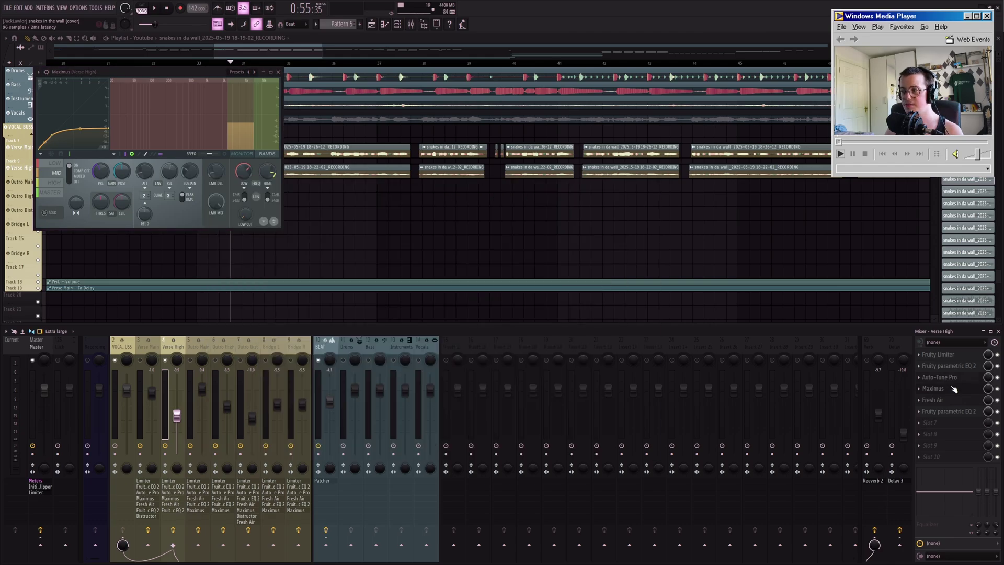
pyautogui.click(951, 389)
pyautogui.click(951, 400)
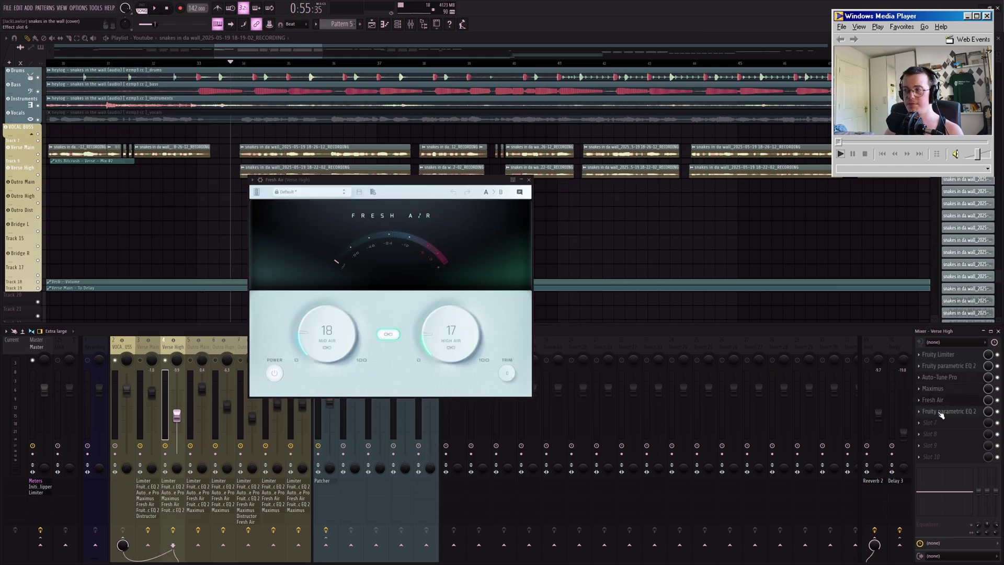
pyautogui.click(945, 412)
pyautogui.click(949, 413)
pyautogui.click(523, 210)
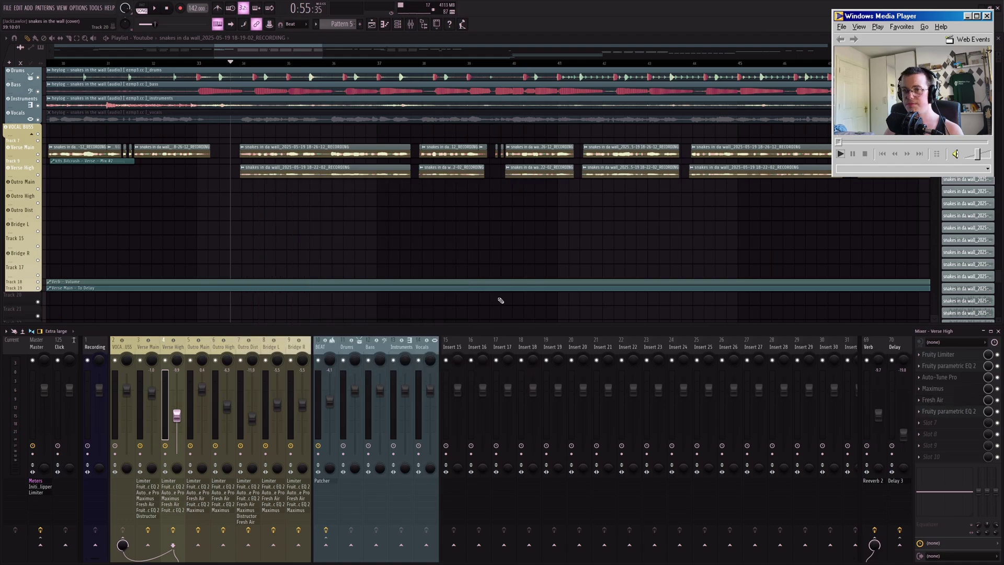
# - Play the full mix from about bar 69 to hear the short Verse High clip under the main vocal
pyautogui.scroll(-8, 410, 226)
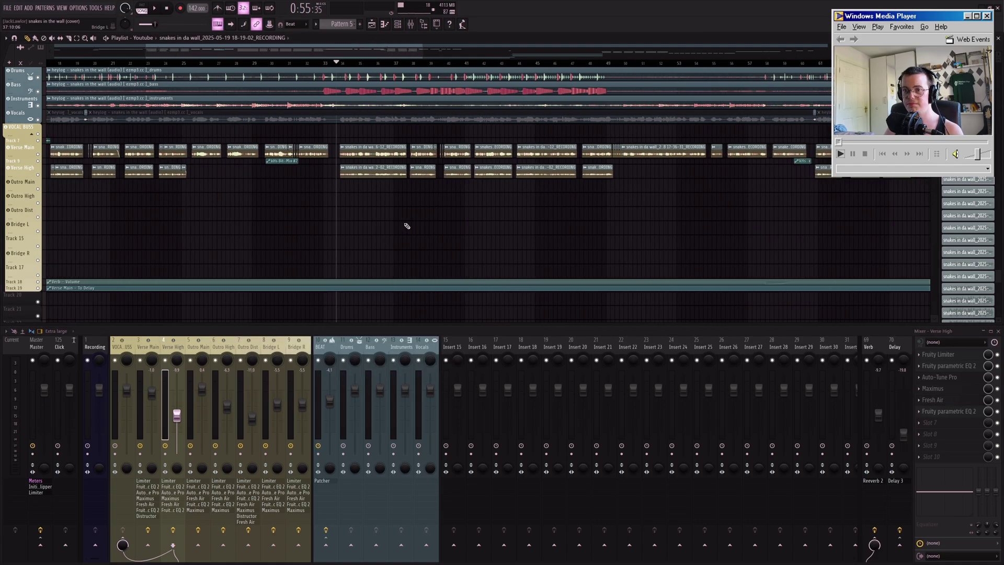
pyautogui.scroll(3, 422, 186)
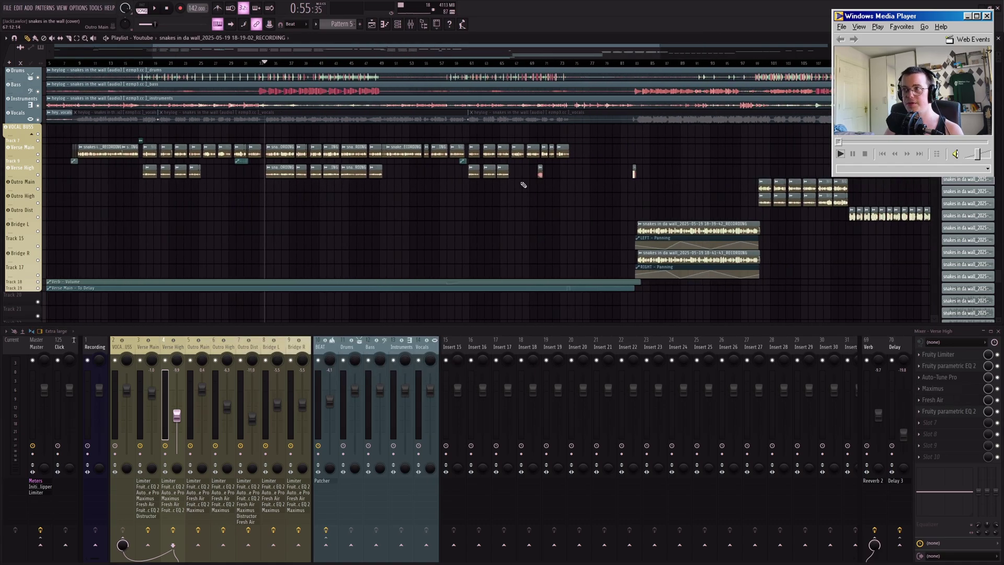
pyautogui.scroll(4, 591, 184)
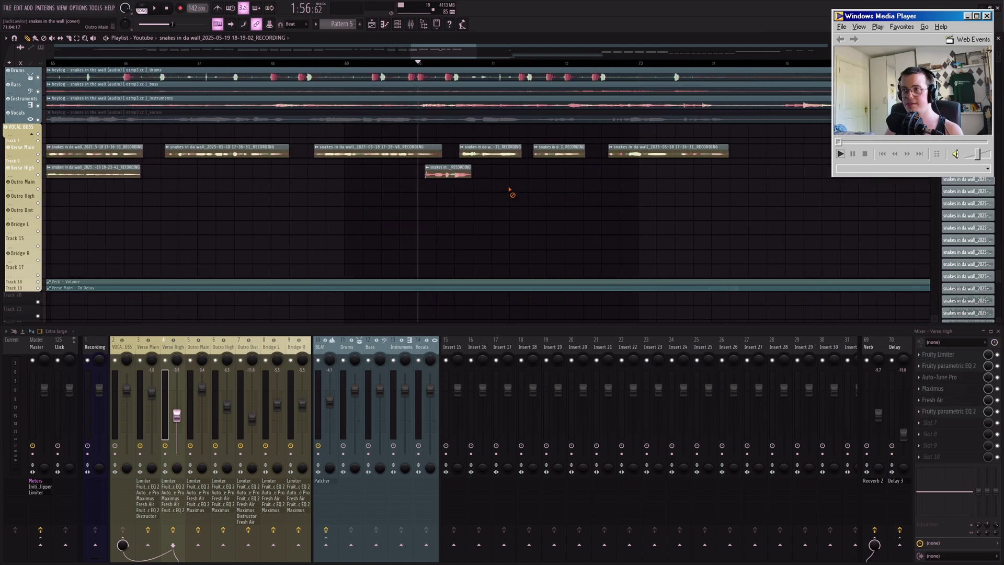
pyautogui.press('space')
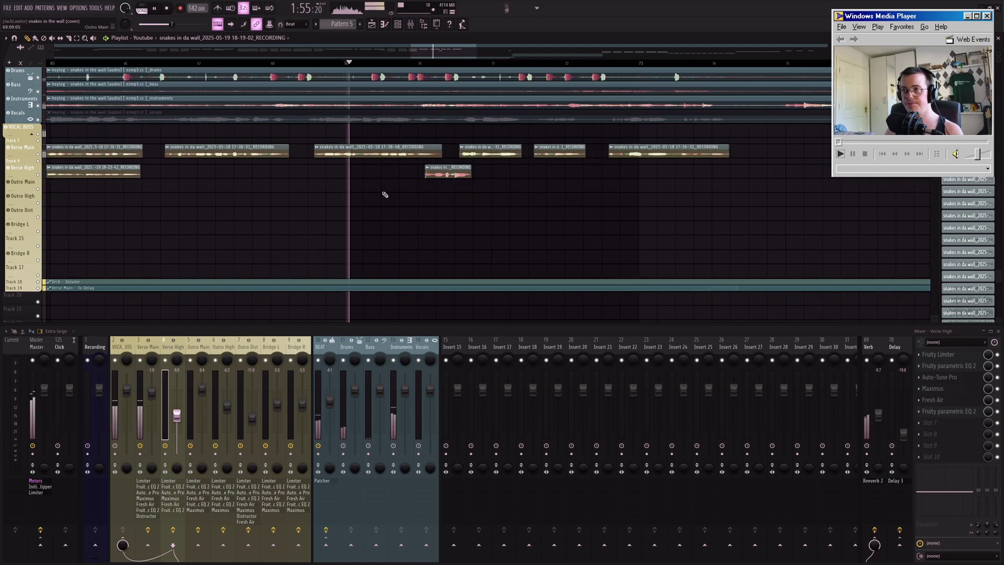
pyautogui.scroll(-1, 465, 189)
pyautogui.scroll(1, 471, 191)
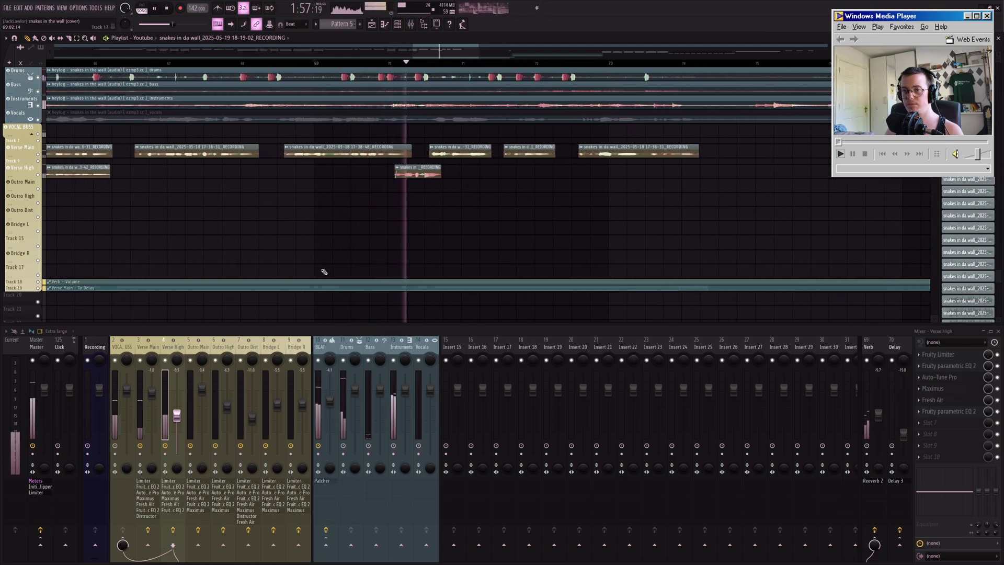
# - Solo Verse High in the mixer and replay its short clip around bar 70
pyautogui.press('space')
pyautogui.rightClick(165, 361)
pyautogui.press('space')
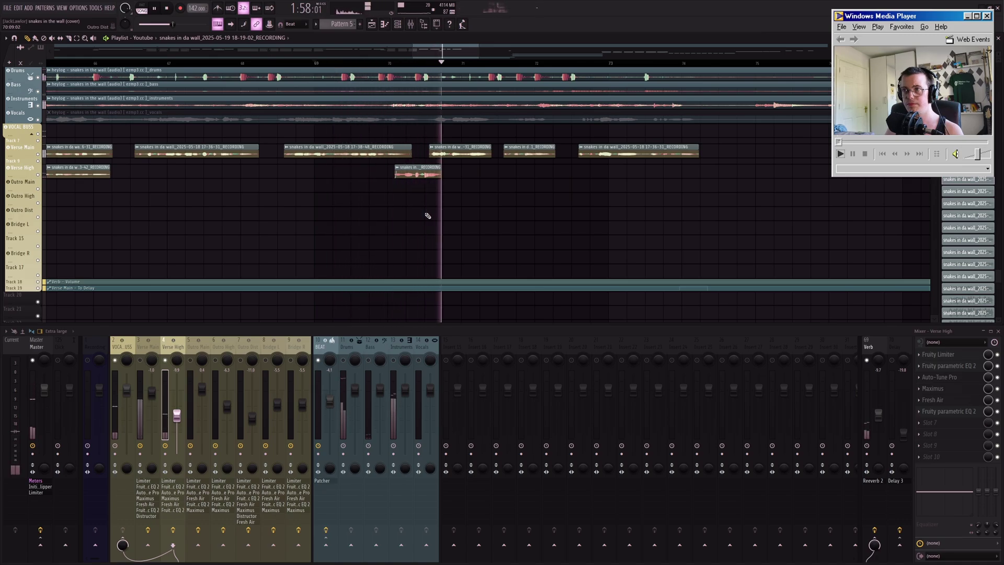
pyautogui.press('space')
# - Play the isolated Verse High clip just before the bridge, from about bar 82
pyautogui.scroll(-6, 347, 220)
pyautogui.scroll(6, 511, 172)
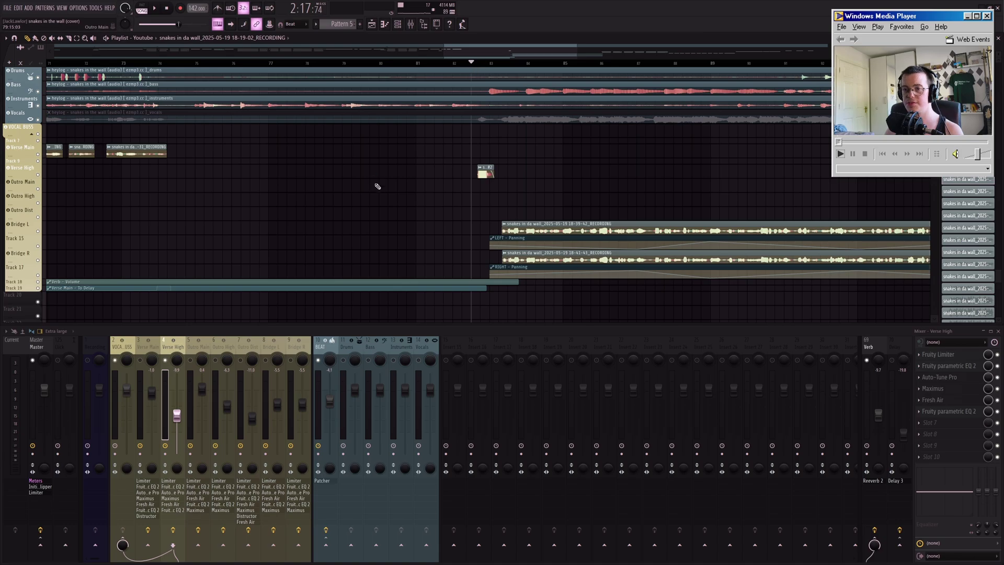
pyautogui.scroll(-6, 502, 160)
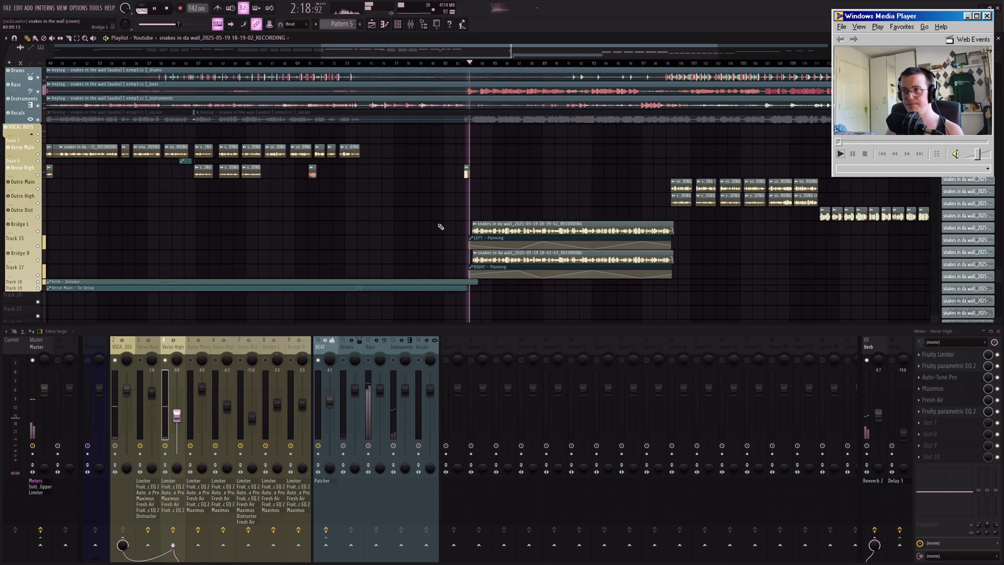
pyautogui.scroll(-1, 414, 213)
pyautogui.scroll(3, 694, 74)
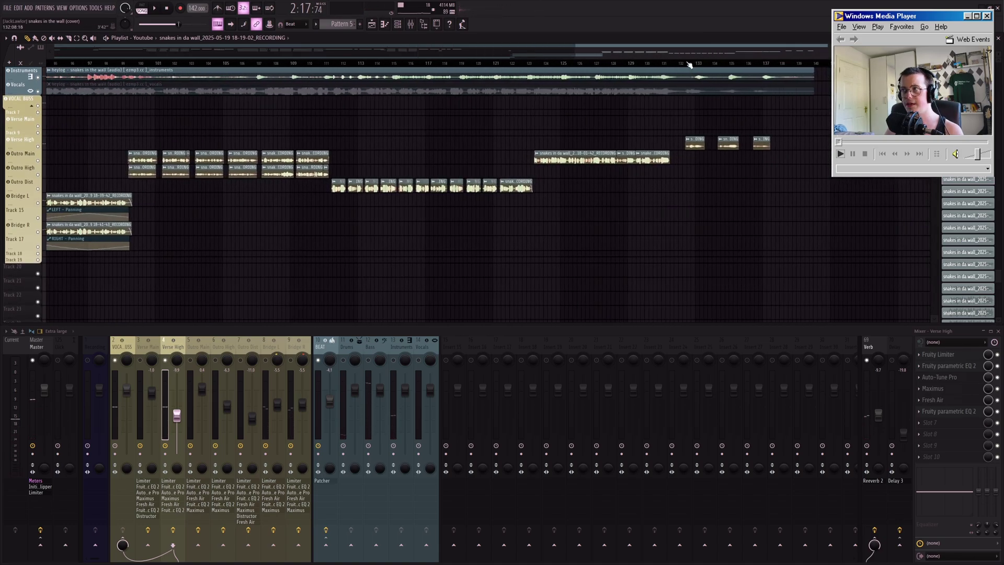
# - Play the three closing Verse High clips at the end of the song, from about bar 132
pyautogui.scroll(-2, 612, 179)
pyautogui.scroll(1, 625, 181)
pyautogui.press('space')
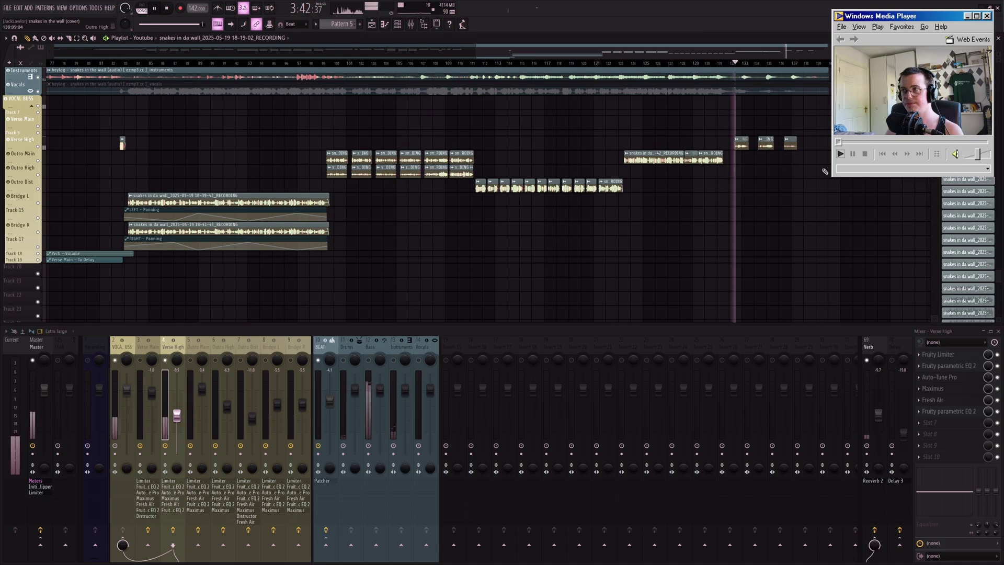
pyautogui.scroll(3, 850, 160)
pyautogui.scroll(2, 750, 163)
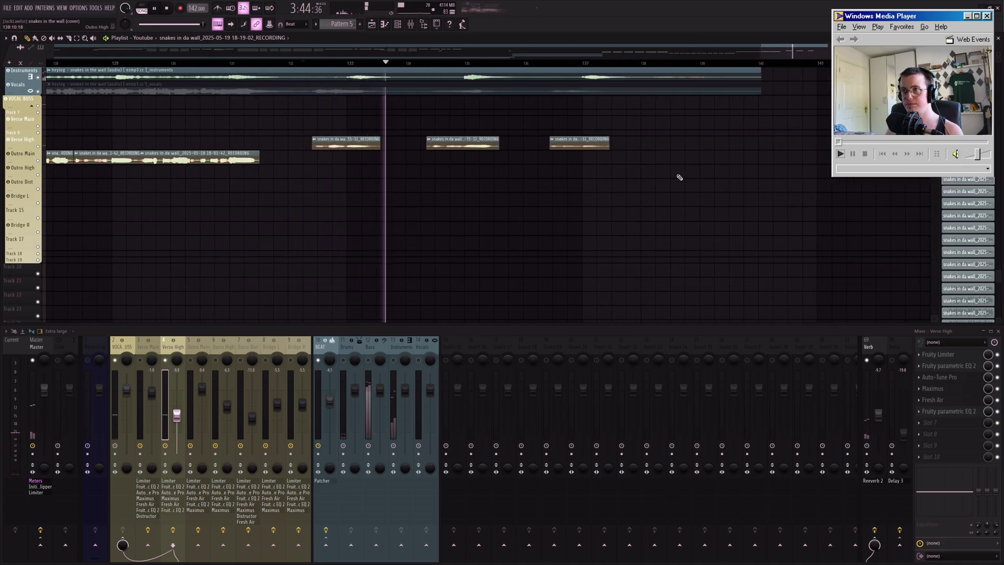
pyautogui.scroll(-6, 575, 154)
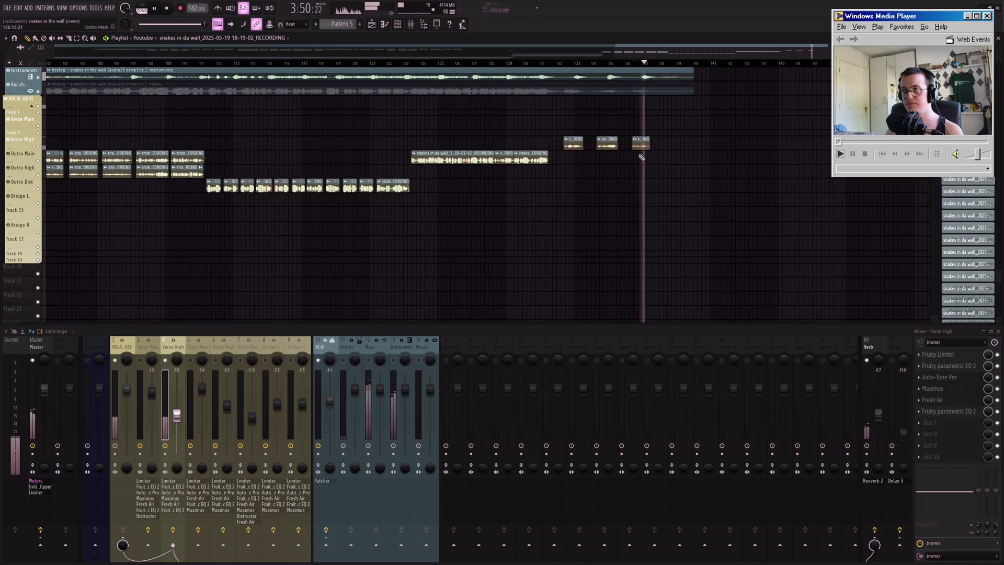
pyautogui.press('space')
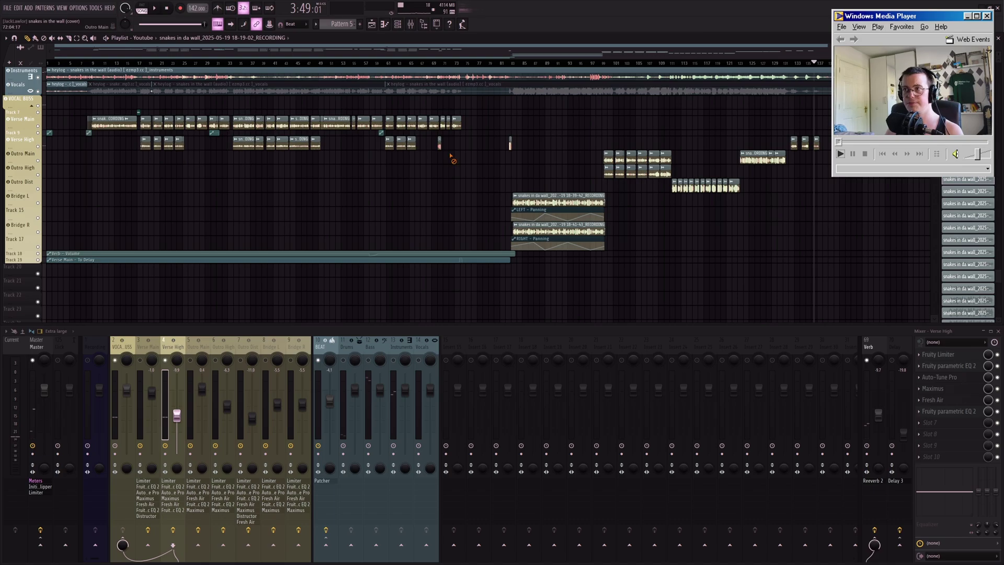
# - Unsolo Verse High and play the full mix from about bar 8 to hear the chopped Verse Main opening
pyautogui.scroll(3, 258, 195)
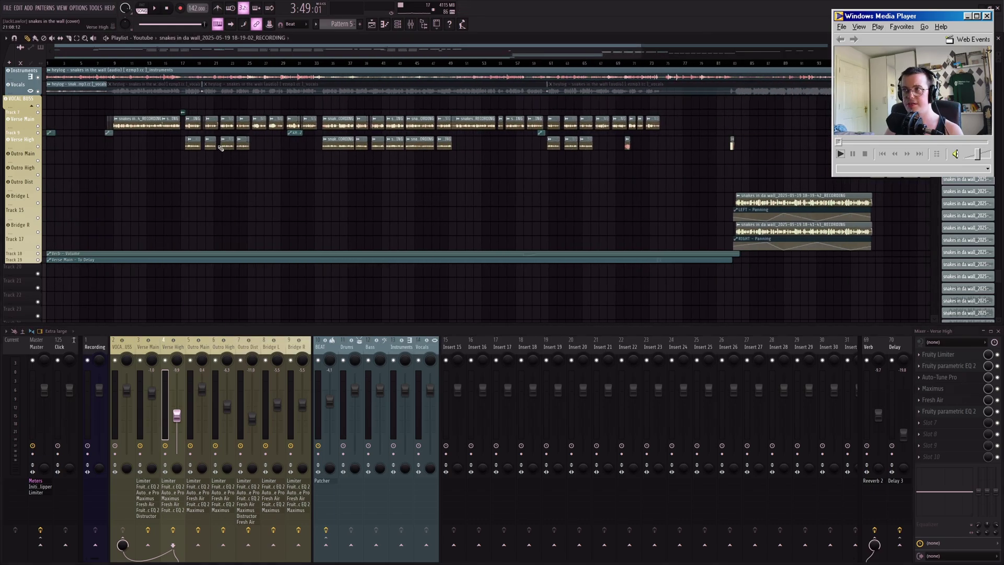
pyautogui.scroll(6, 100, 136)
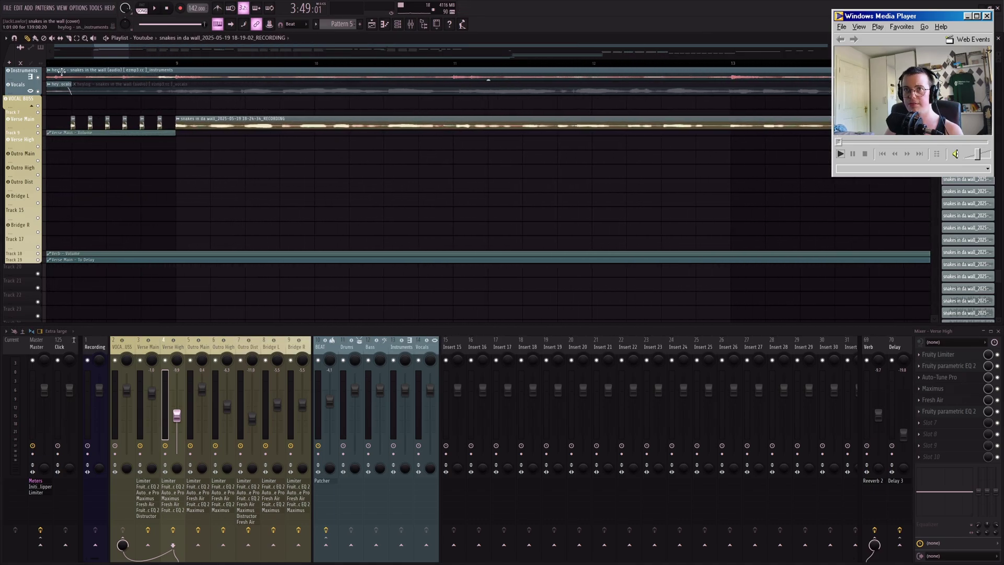
pyautogui.scroll(-2, 124, 158)
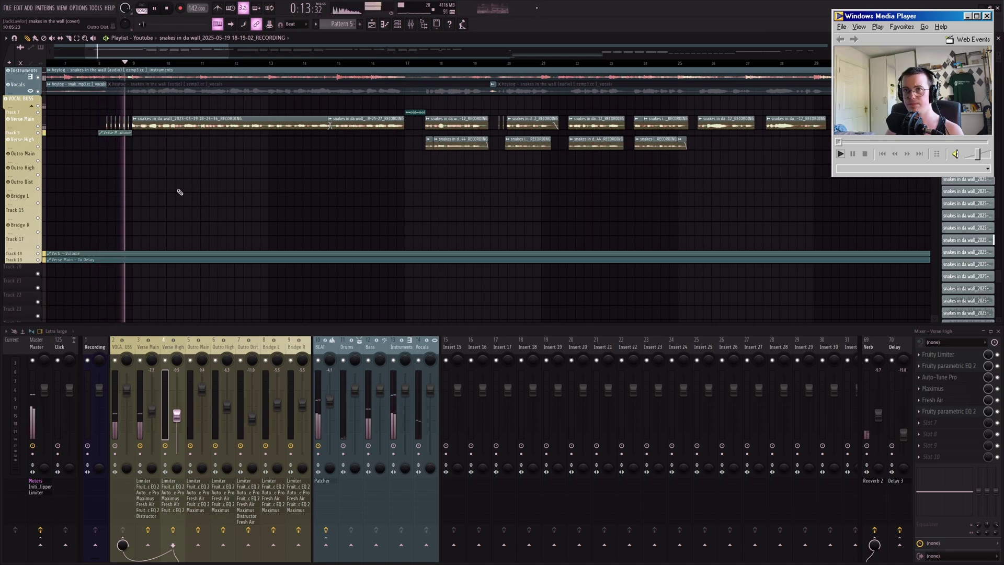
pyautogui.press('space')
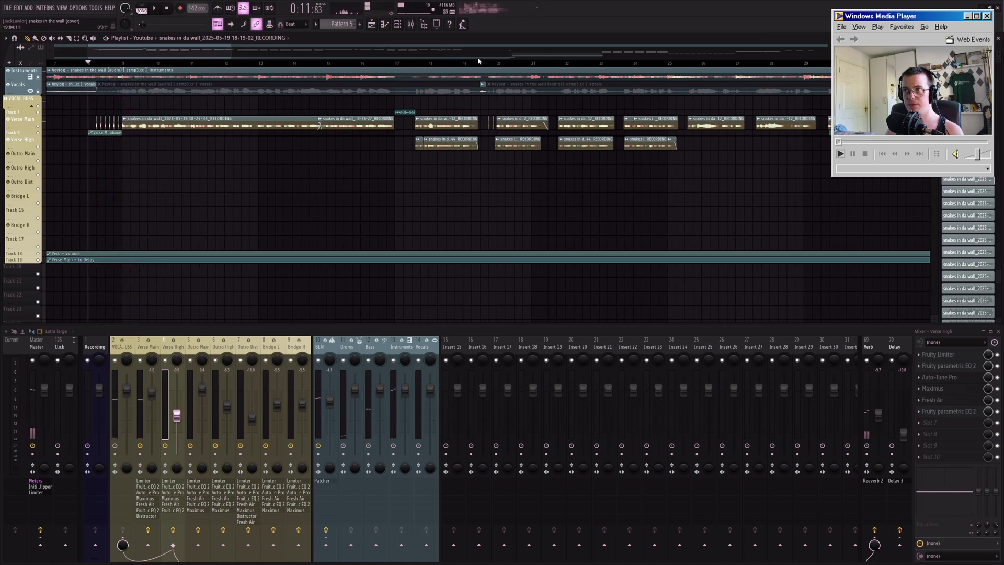
# - Play the full mix around bars 19, 39 and 49 to hear Verse High layered with Verse Main
pyautogui.click(458, 65)
pyautogui.press('space')
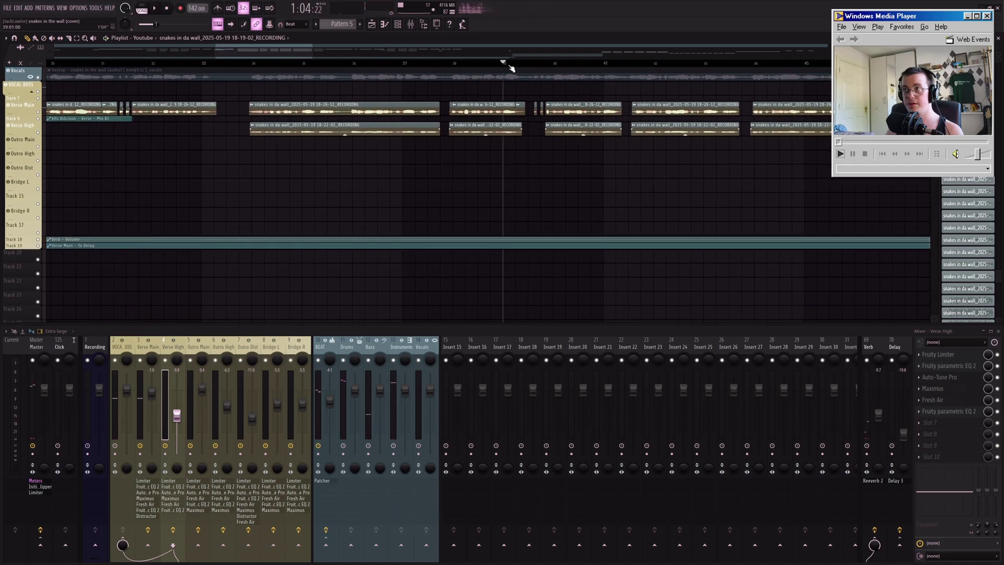
pyautogui.press('space')
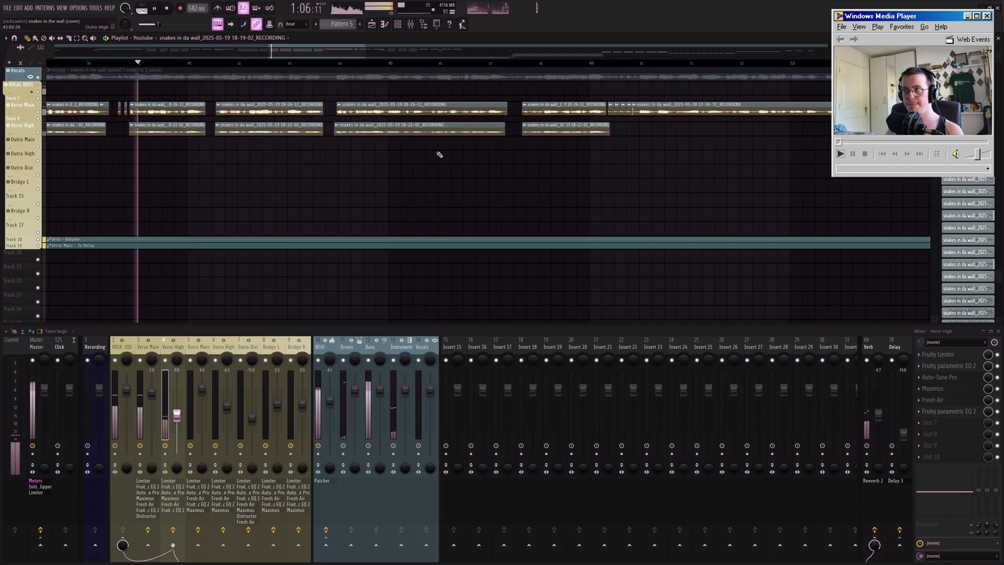
pyautogui.hscroll(3, 439, 154)
pyautogui.press('space')
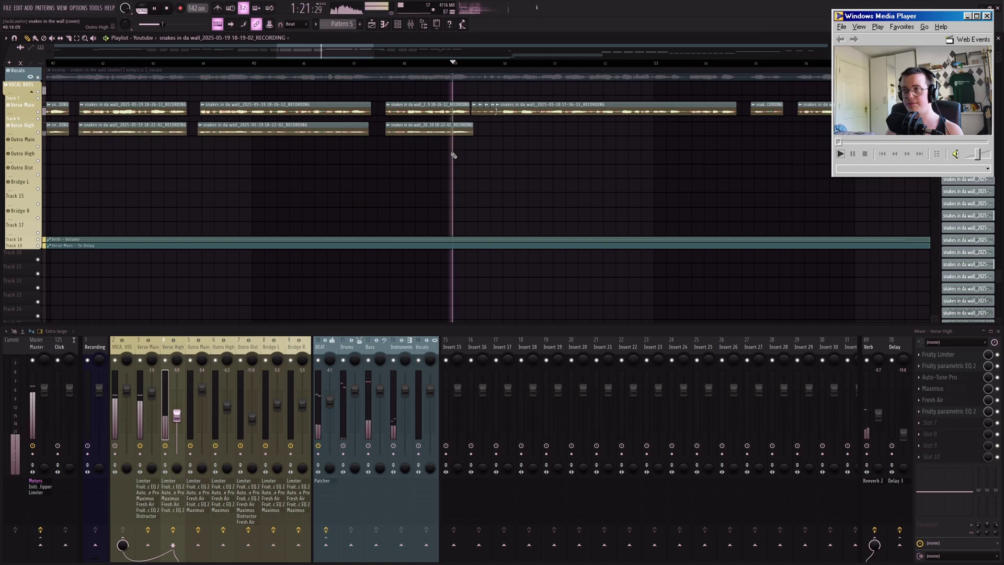
# - Examine the Bridge L and Bridge R clips and their left and right panning automation in the playlist
pyautogui.scroll(-3, 429, 162)
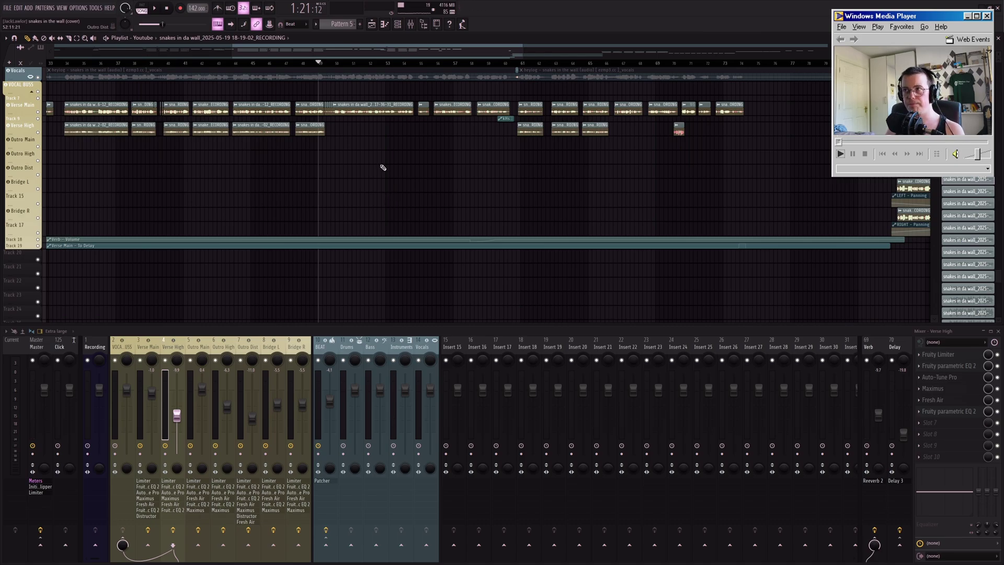
pyautogui.scroll(-2, 435, 194)
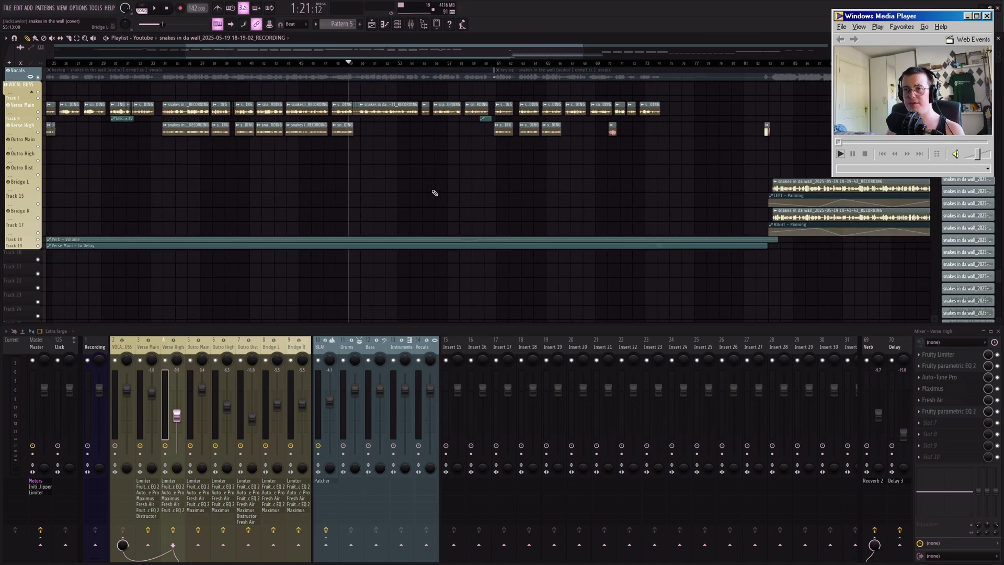
pyautogui.scroll(3, 437, 179)
pyautogui.scroll(-1, 437, 179)
pyautogui.scroll(4, 589, 219)
pyautogui.scroll(-3, 589, 219)
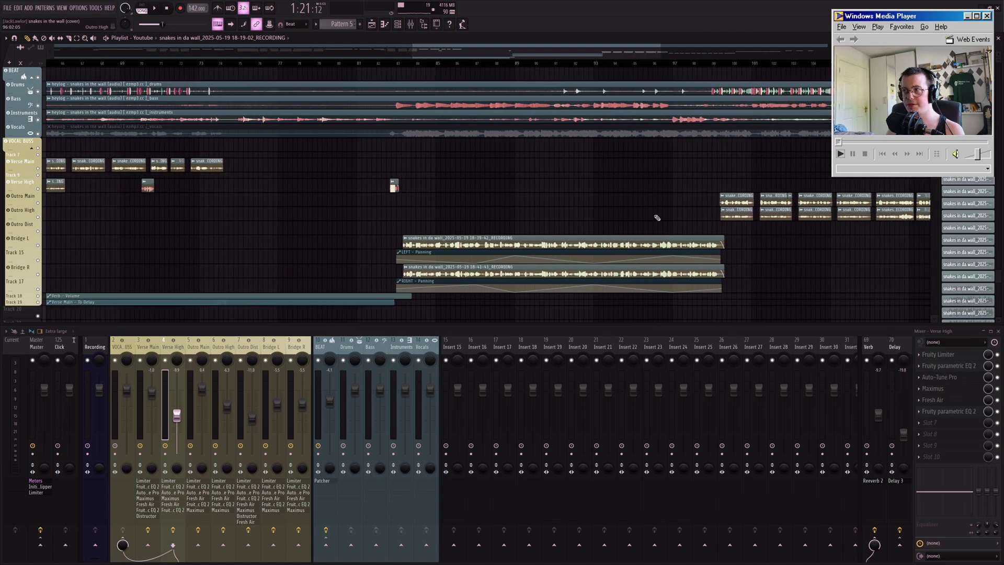
pyautogui.scroll(2, 656, 217)
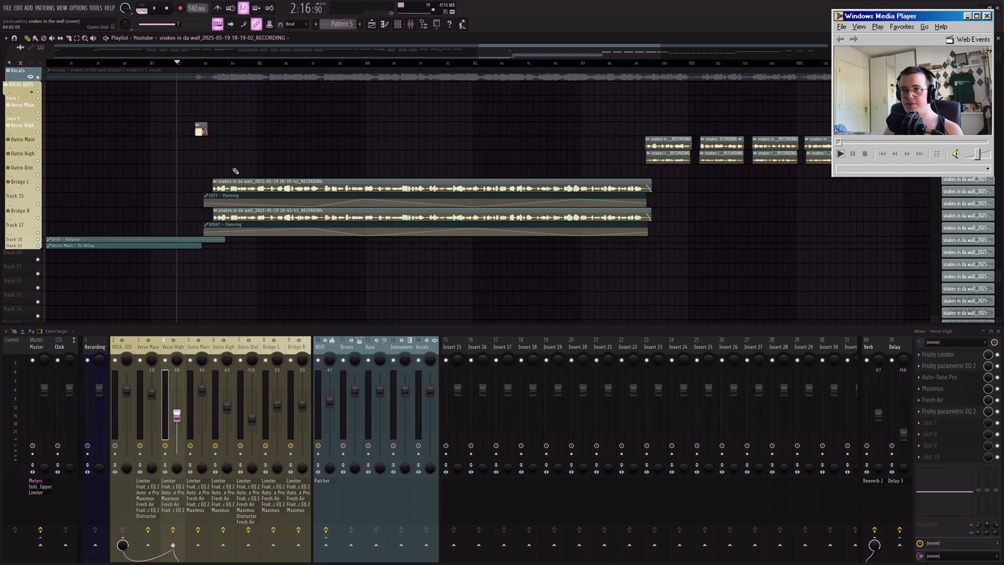
pyautogui.scroll(-1, 190, 188)
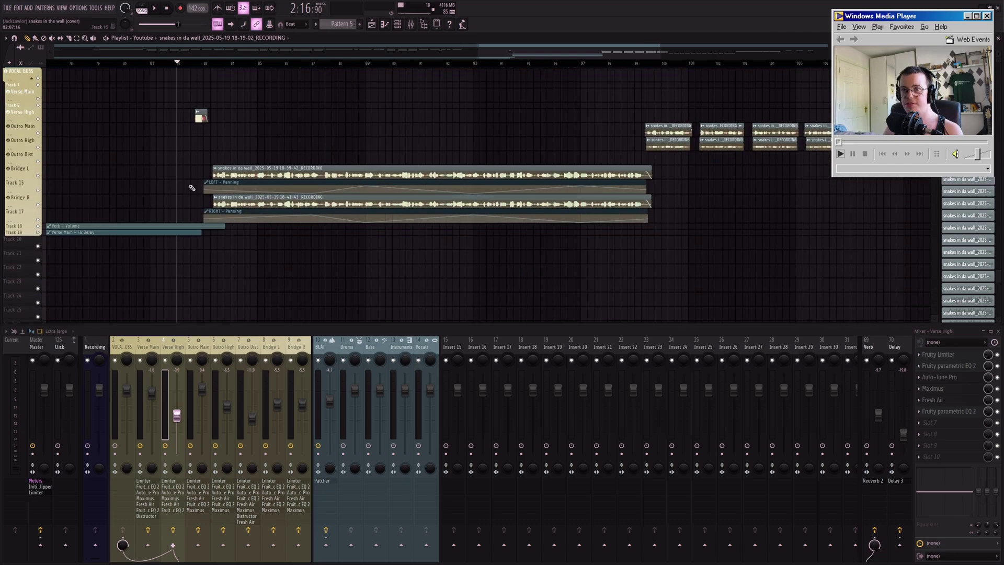
pyautogui.moveTo(202, 164); pyautogui.dragTo(347, 226)
pyautogui.keyDown('ctrl'); pyautogui.click(345, 243); pyautogui.keyUp('ctrl')
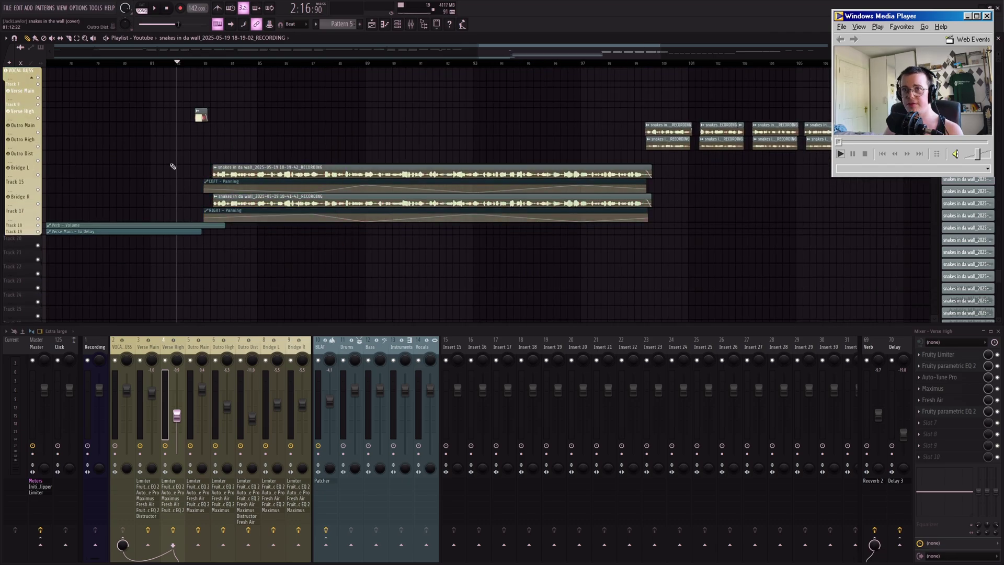
# - Play the full mix from about bar 82 to hear the panned Bridge L and Bridge R vocals
pyautogui.scroll(-2, 173, 166)
pyautogui.press('space')
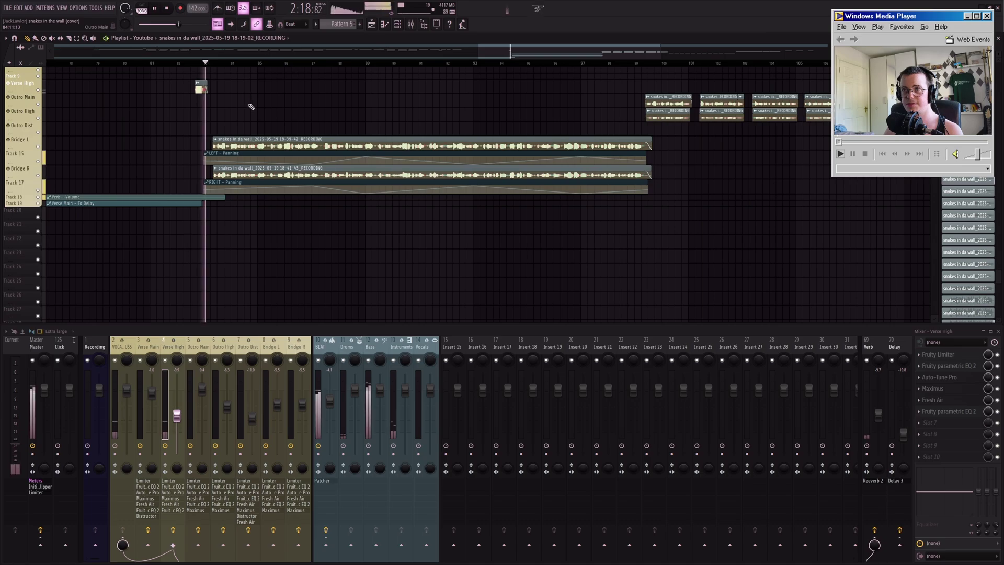
pyautogui.scroll(-1, 366, 117)
pyautogui.scroll(3, 280, 128)
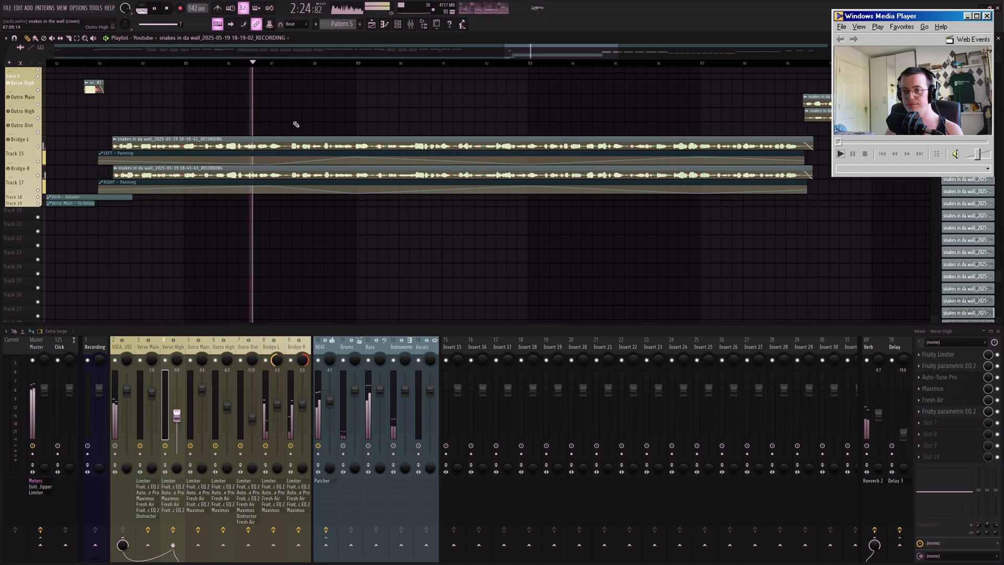
# - Stop playback and inspect Bridge L's effects: Fruity Limiter, both Parametric EQ 2s, Auto-Tune Pro, Fresh Air and Maximus
pyautogui.press('space')
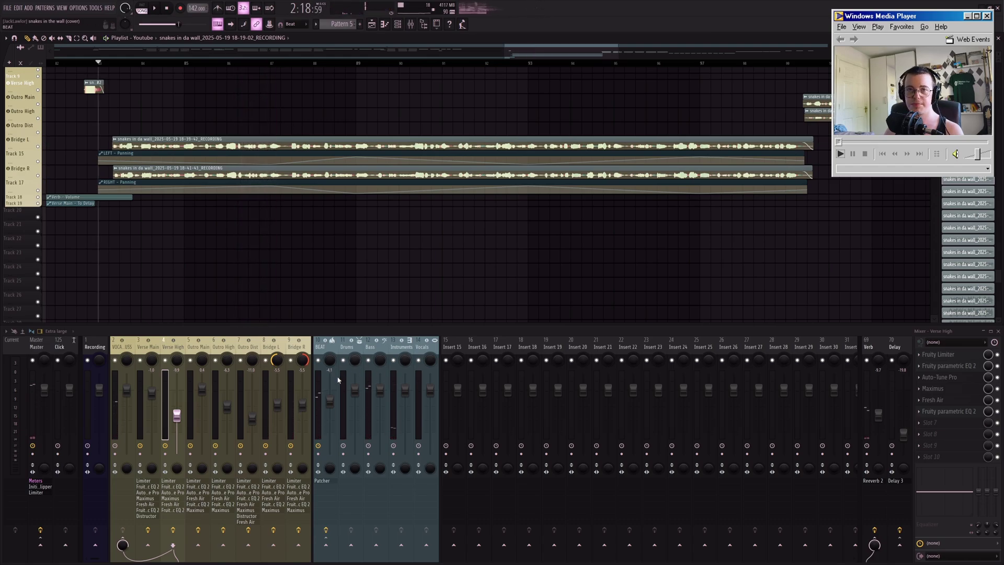
pyautogui.keyDown('ctrl'); pyautogui.click(302, 188); pyautogui.keyUp('ctrl')
pyautogui.keyDown('ctrl'); pyautogui.click(321, 224); pyautogui.keyUp('ctrl')
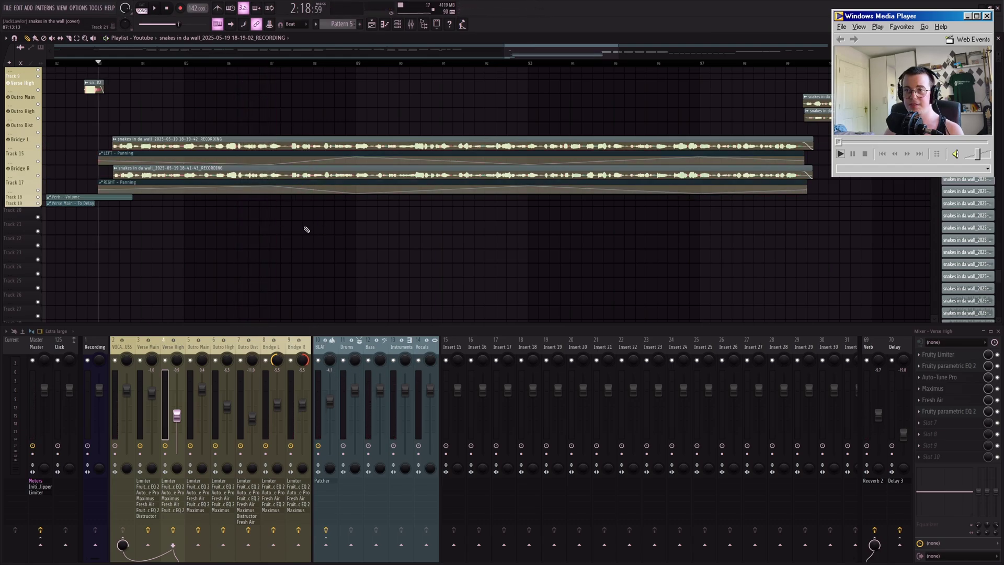
pyautogui.click(288, 350)
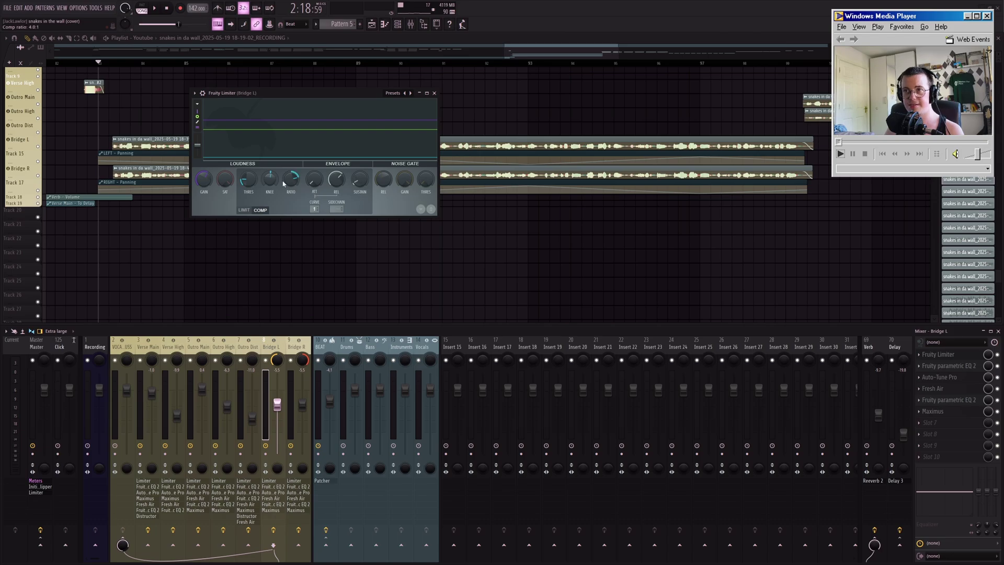
pyautogui.click(942, 366)
pyautogui.click(955, 376)
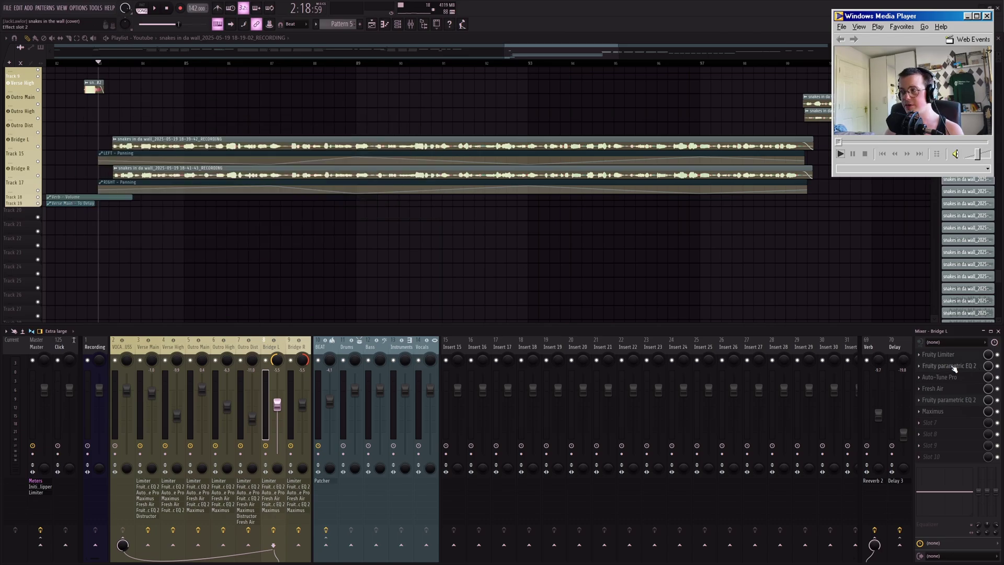
pyautogui.click(955, 377)
pyautogui.click(959, 389)
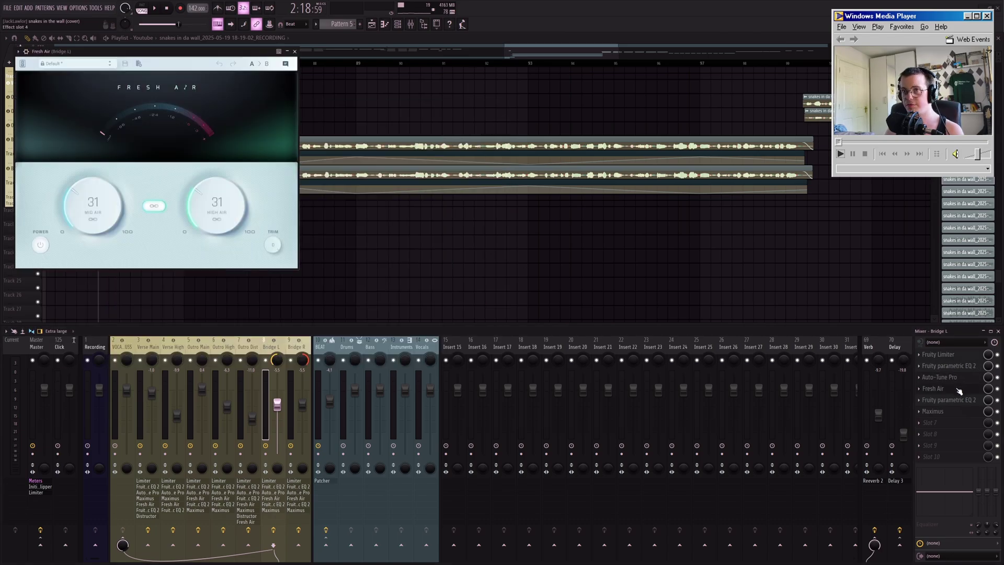
pyautogui.click(959, 390)
pyautogui.click(960, 400)
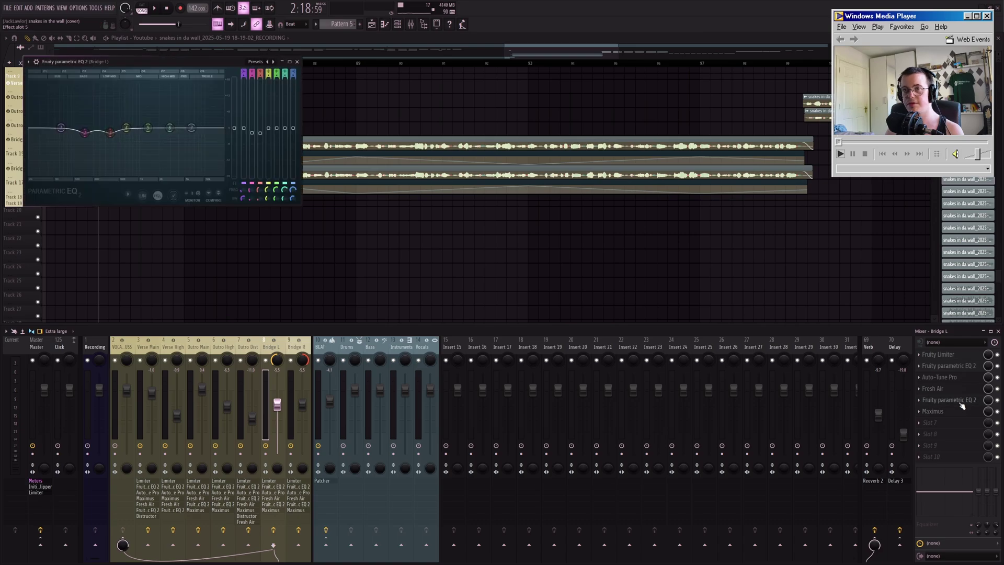
pyautogui.click(961, 401)
pyautogui.click(962, 411)
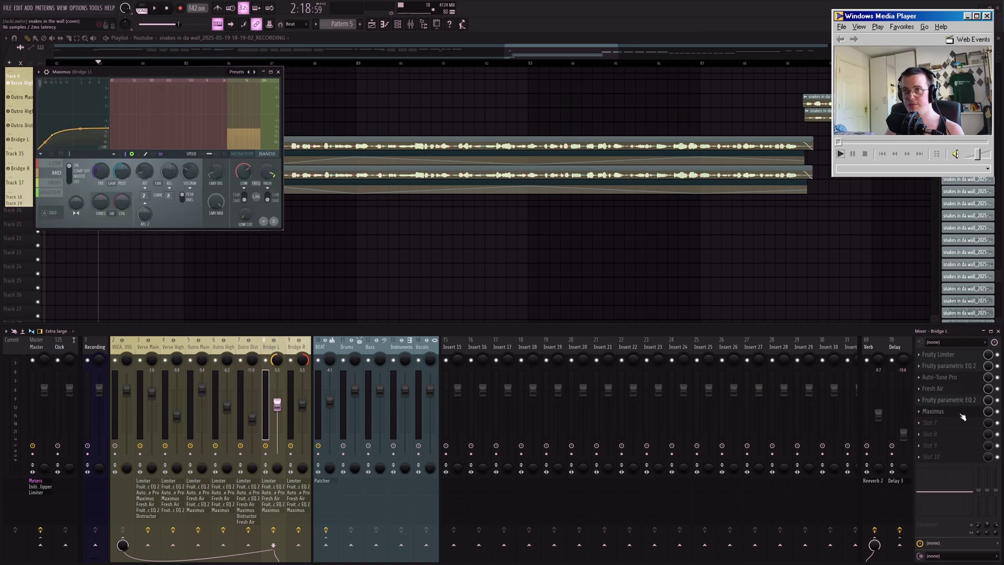
pyautogui.click(961, 413)
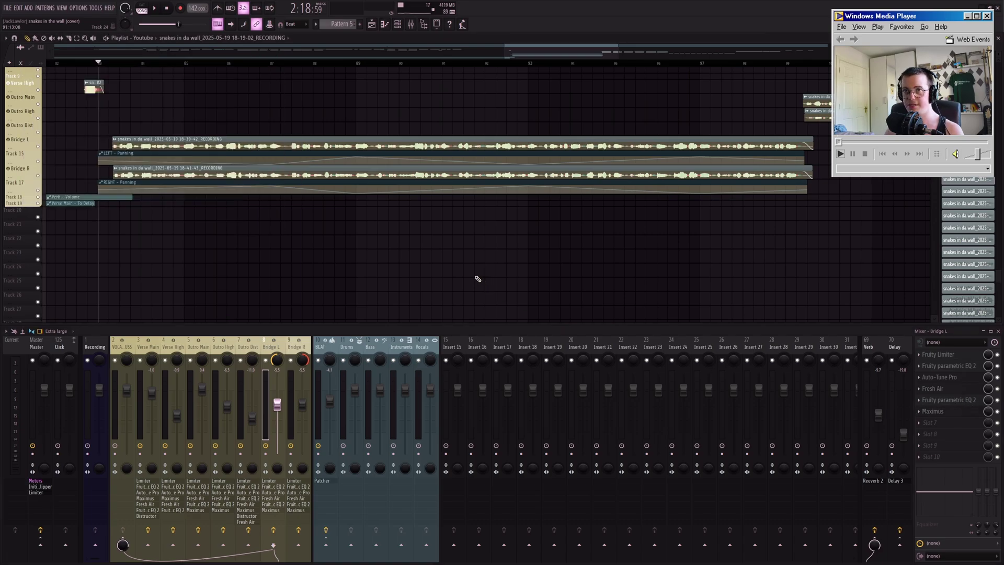
# - Solo Bridge L with its panning automation, mute the Verb insert, and play the bridge with Bridge L's effects off and on
pyautogui.rightClick(38, 146)
pyautogui.click(38, 161)
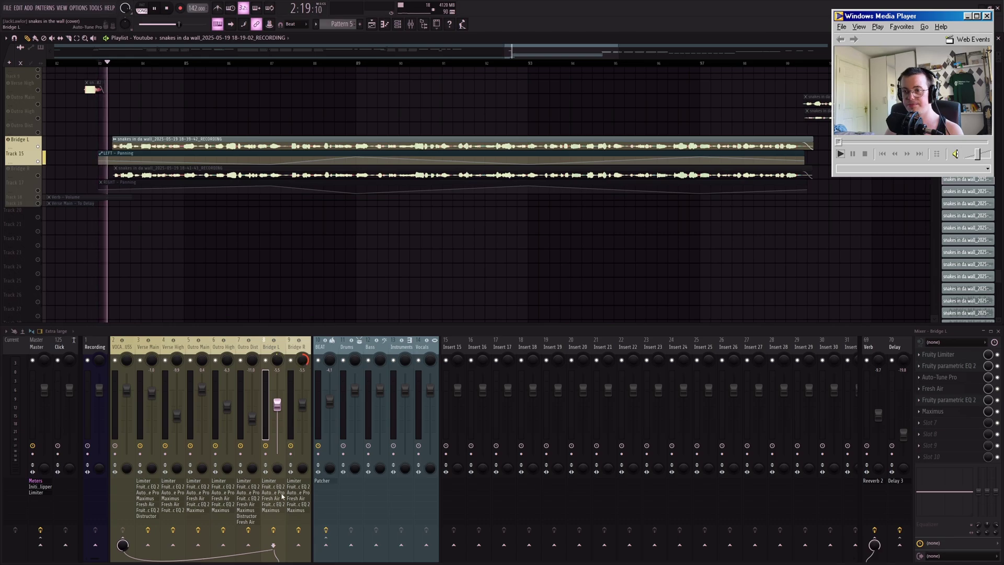
pyautogui.click(867, 360)
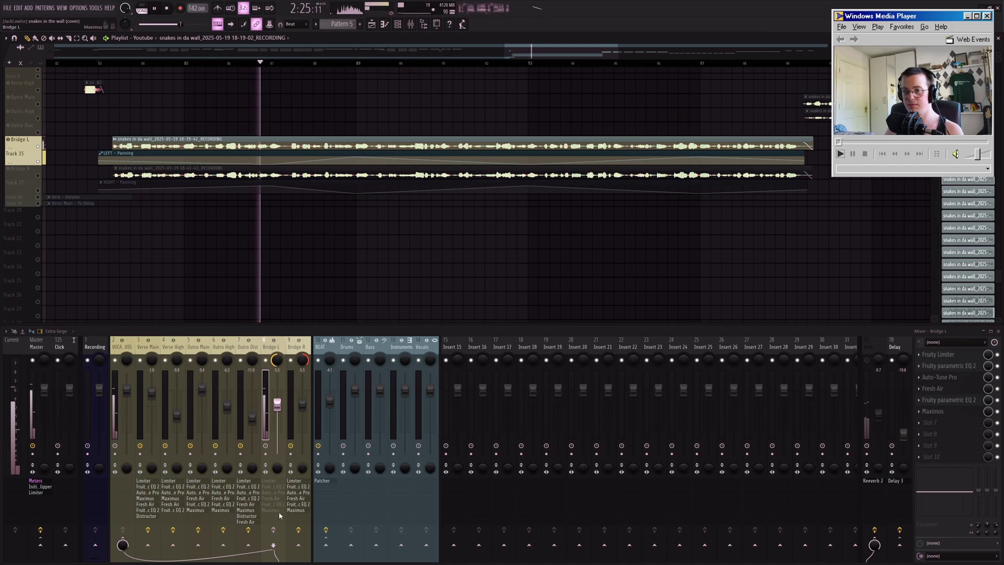
pyautogui.press('space')
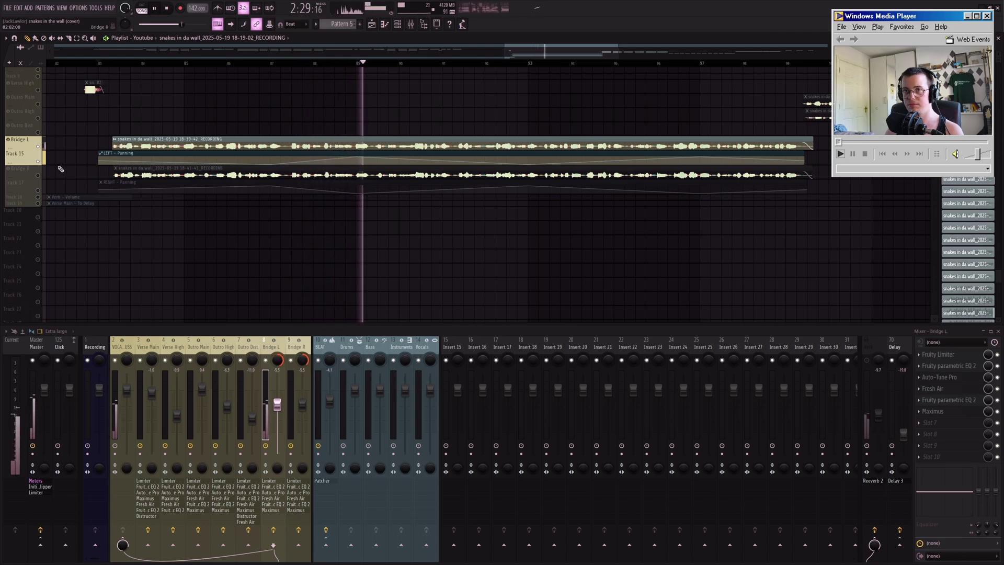
# - Add Bridge R and its panning automation to the solo to hear both bridge layers together, and restore all tracks
pyautogui.click(38, 175)
pyautogui.click(38, 190)
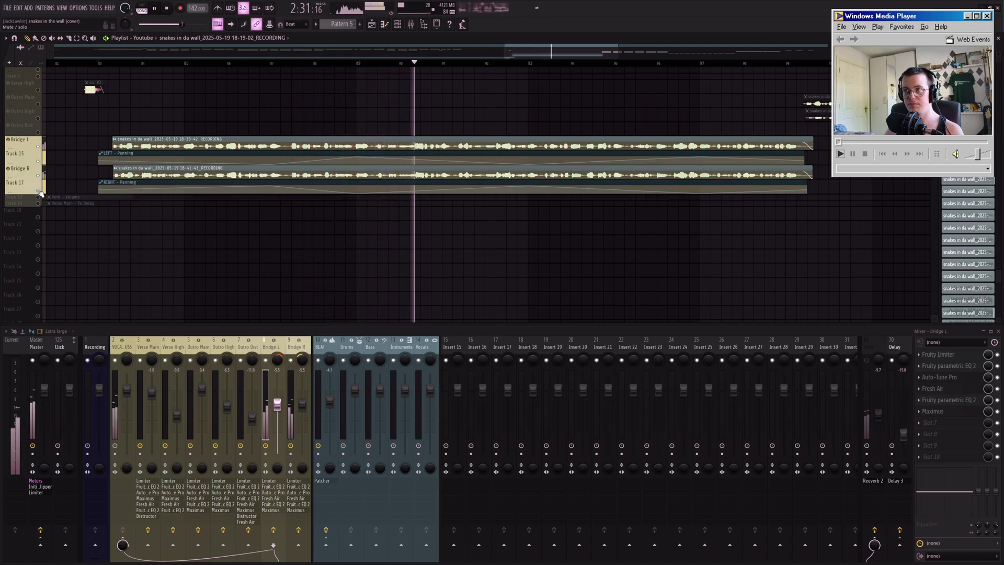
pyautogui.press('space')
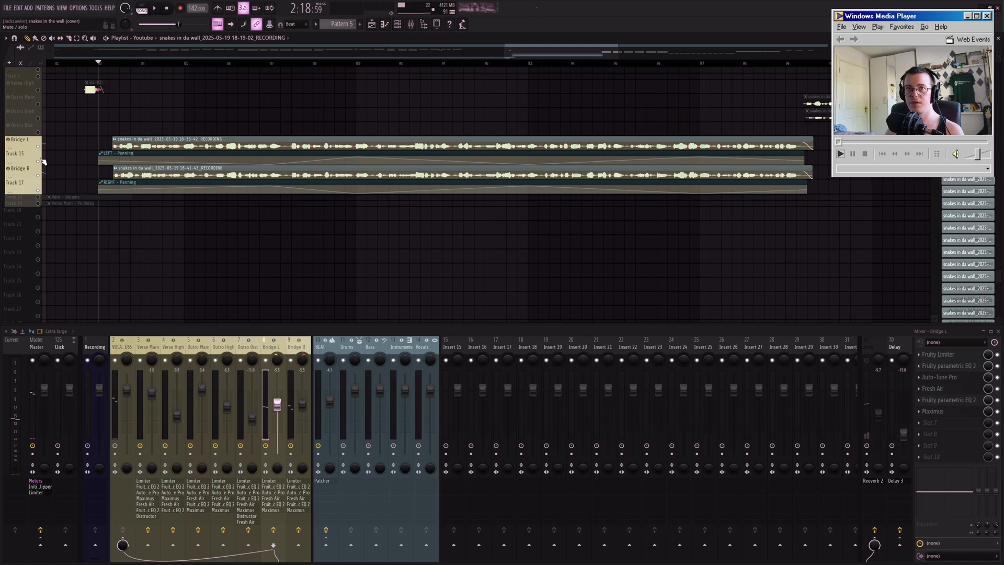
pyautogui.rightClick(40, 160)
pyautogui.rightClick(40, 161)
# - Solo the original Vocals stem and play it from about bar 83 while watching its stereo field in SPL HawkEye
pyautogui.scroll(-4, 302, 221)
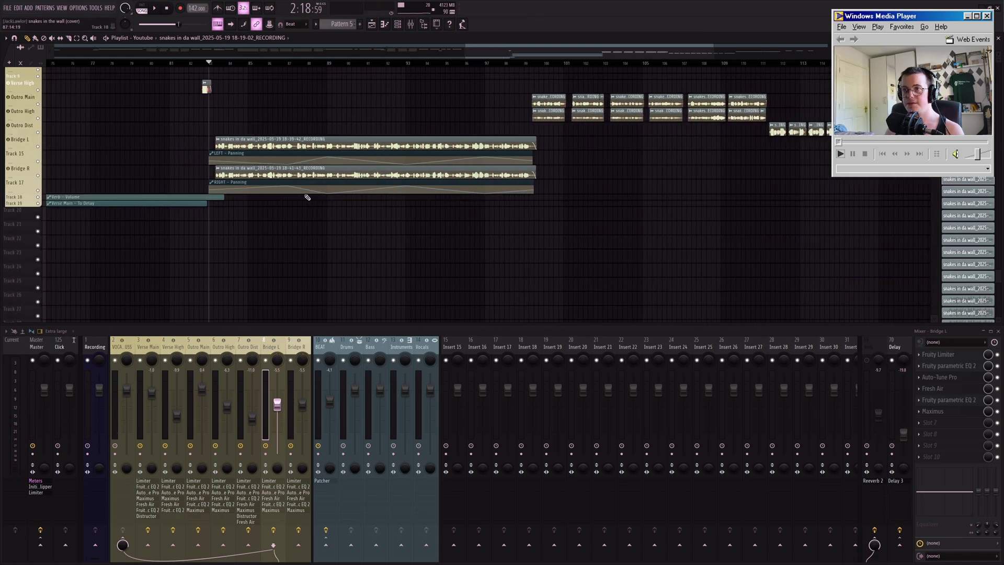
pyautogui.keyDown('ctrl'); pyautogui.keyDown('shift'); pyautogui.click(331, 159); pyautogui.keyUp('shift'); pyautogui.keyUp('ctrl')
pyautogui.keyDown('ctrl'); pyautogui.keyDown('shift'); pyautogui.click(340, 186); pyautogui.keyUp('shift'); pyautogui.keyUp('ctrl')
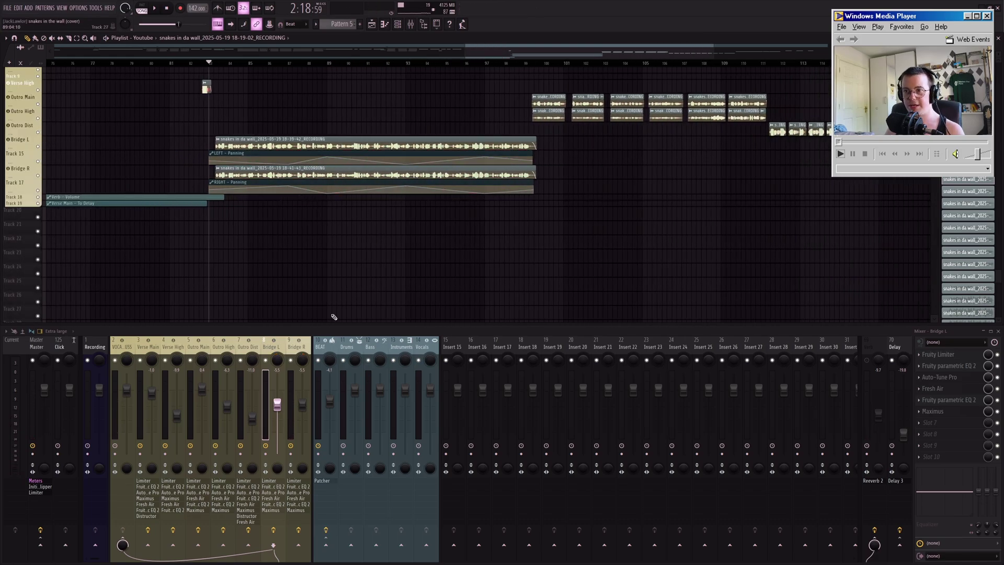
pyautogui.click(424, 354)
pyautogui.scroll(3, 412, 176)
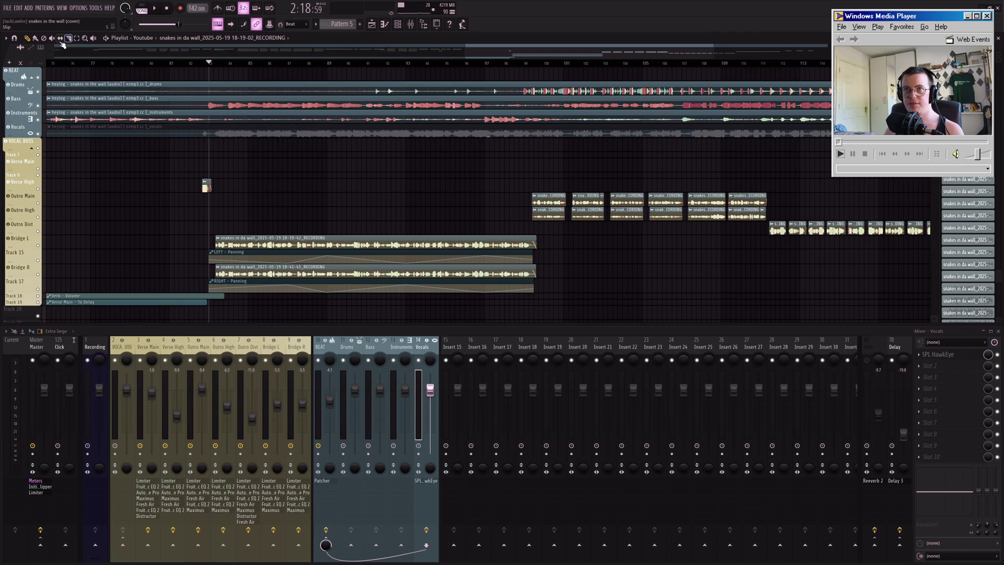
pyautogui.rightClick(37, 134)
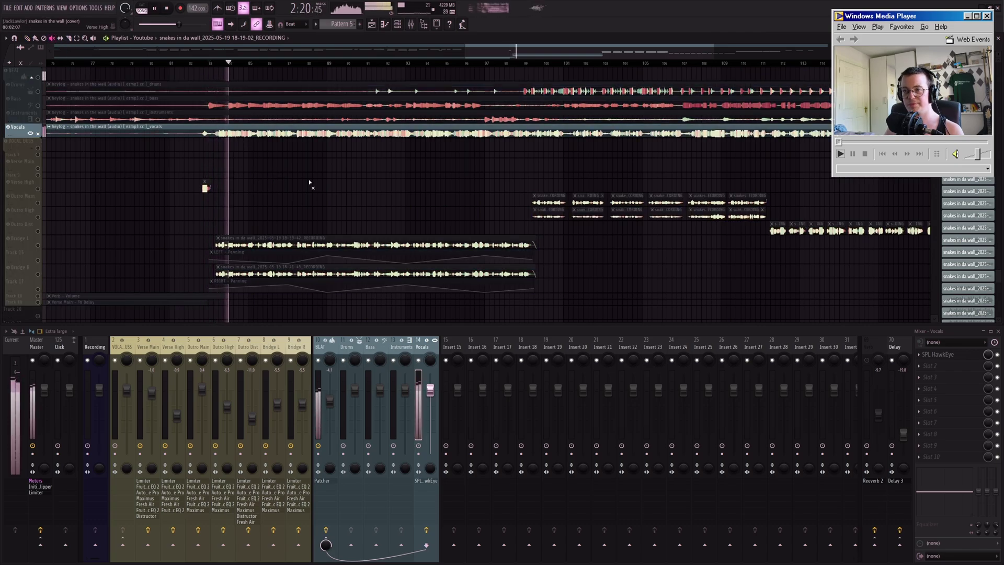
pyautogui.click(930, 357)
pyautogui.moveTo(426, 141); pyautogui.dragTo(673, 170)
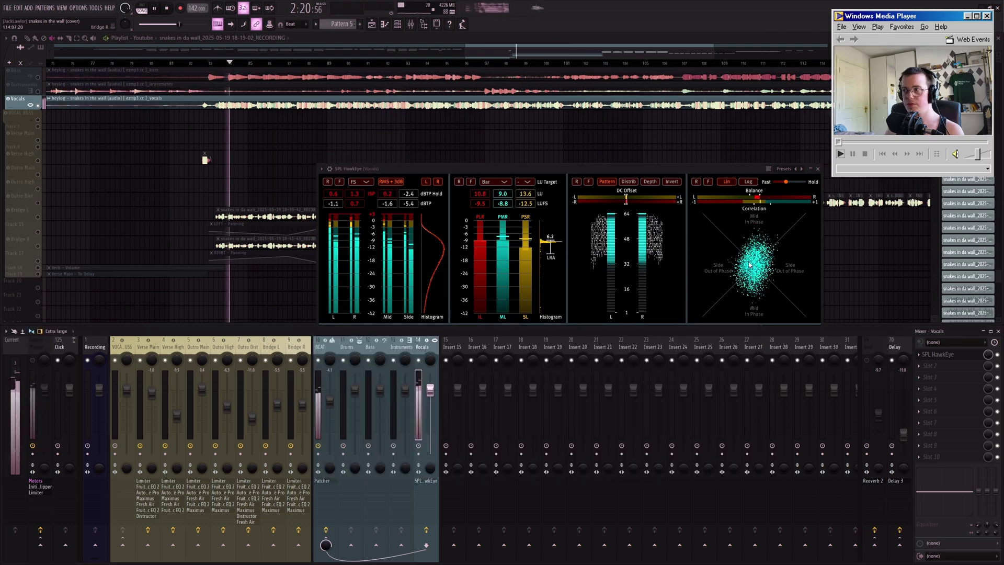
pyautogui.click(761, 282)
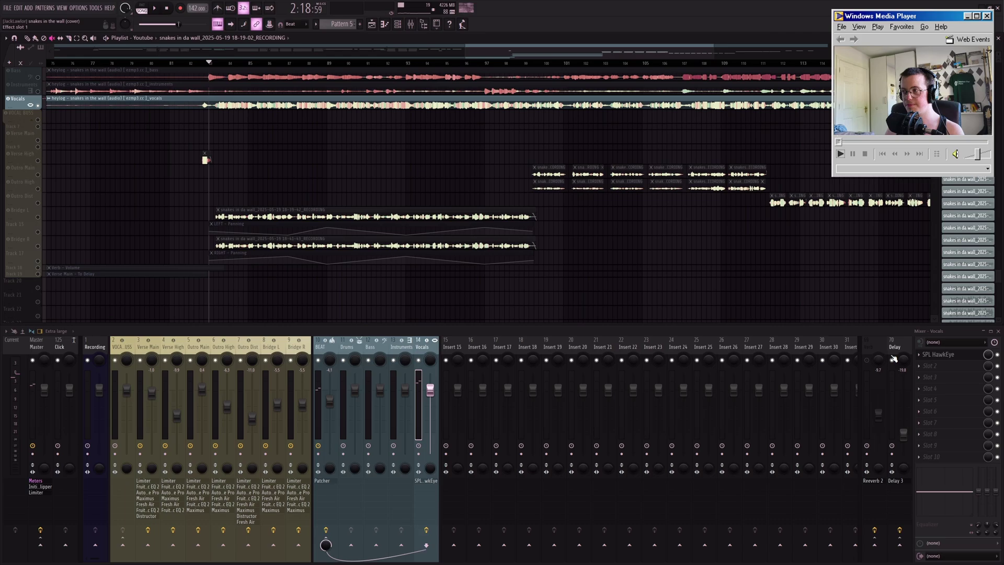
# - Reopen SPL HawkEye on Vocals and play the bridge from about bar 83 with only the Left channel soloed
pyautogui.click(938, 354)
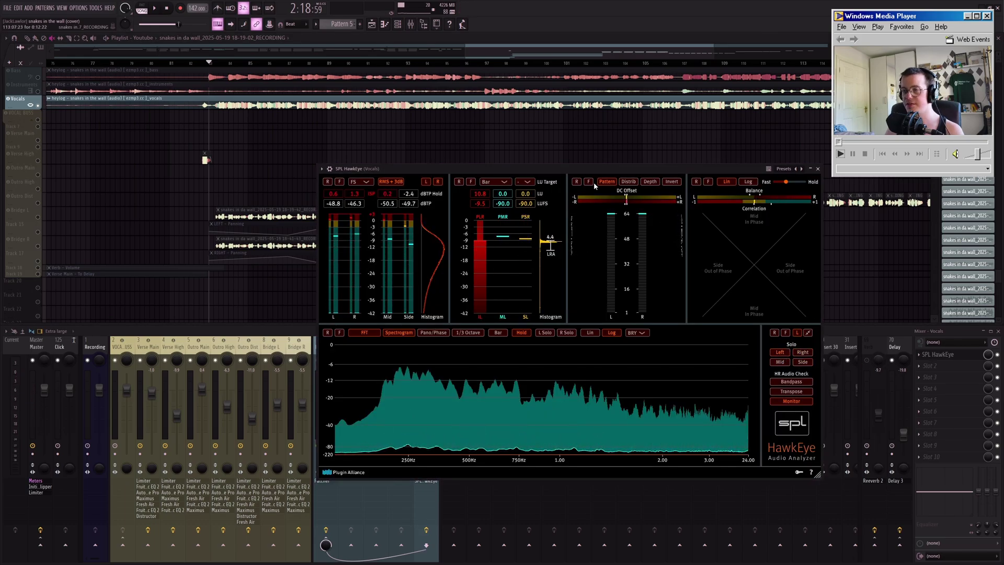
pyautogui.click(293, 125)
pyautogui.click(389, 352)
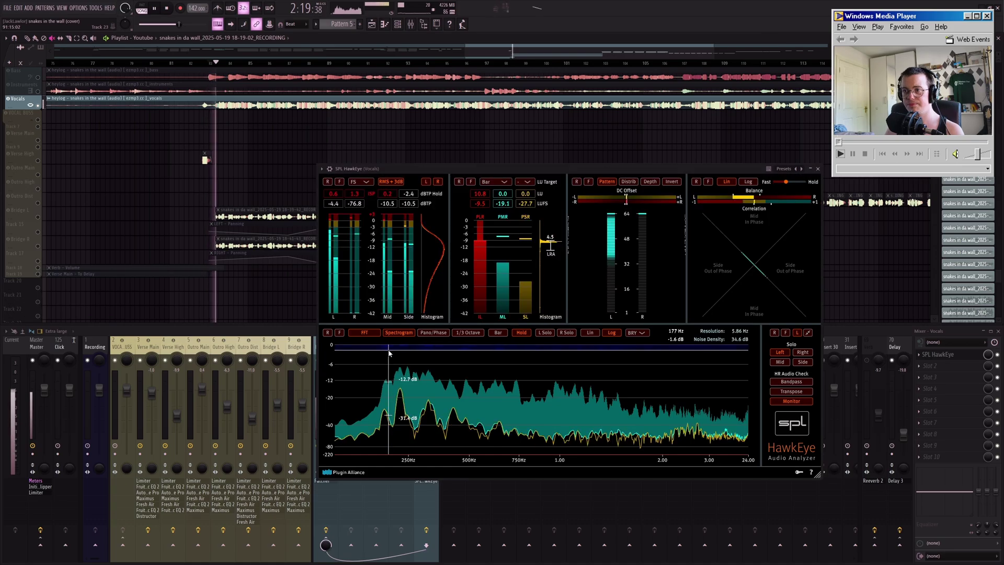
pyautogui.moveTo(546, 174); pyautogui.dragTo(498, 175)
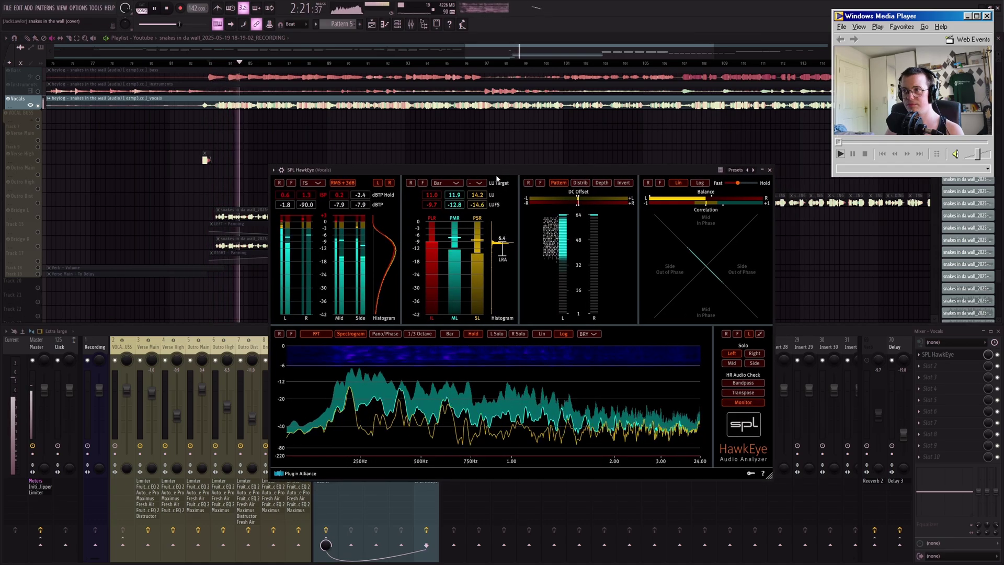
pyautogui.press('space')
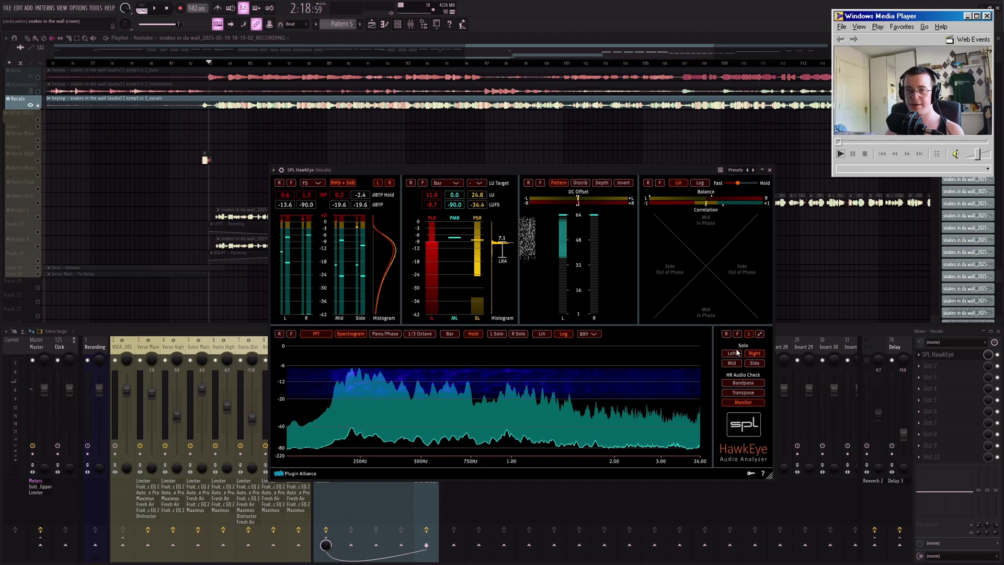
# - Play the same Vocals passage from about bar 83 with only the Right channel soloed in SPL HawkEye
pyautogui.click(612, 149)
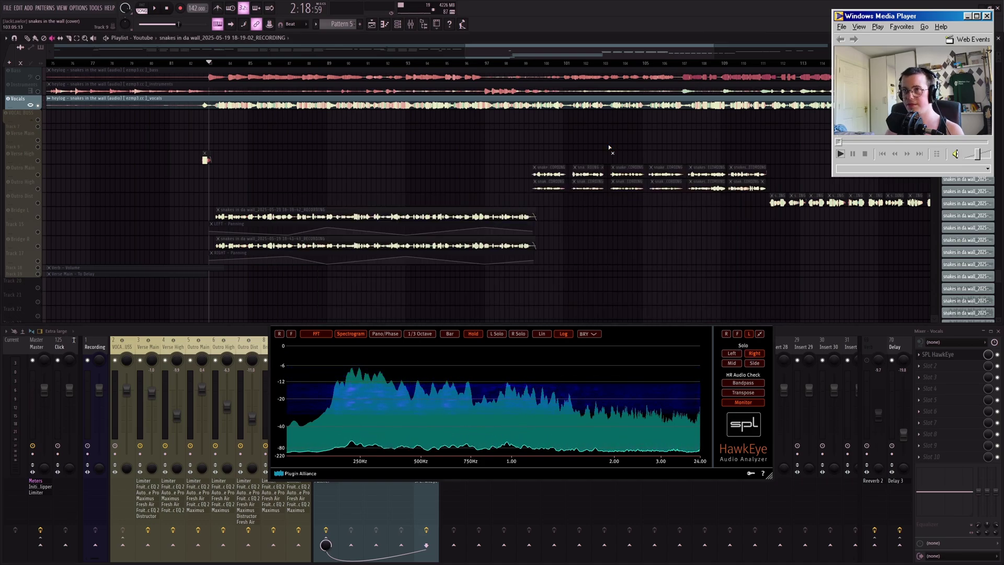
pyautogui.click(606, 370)
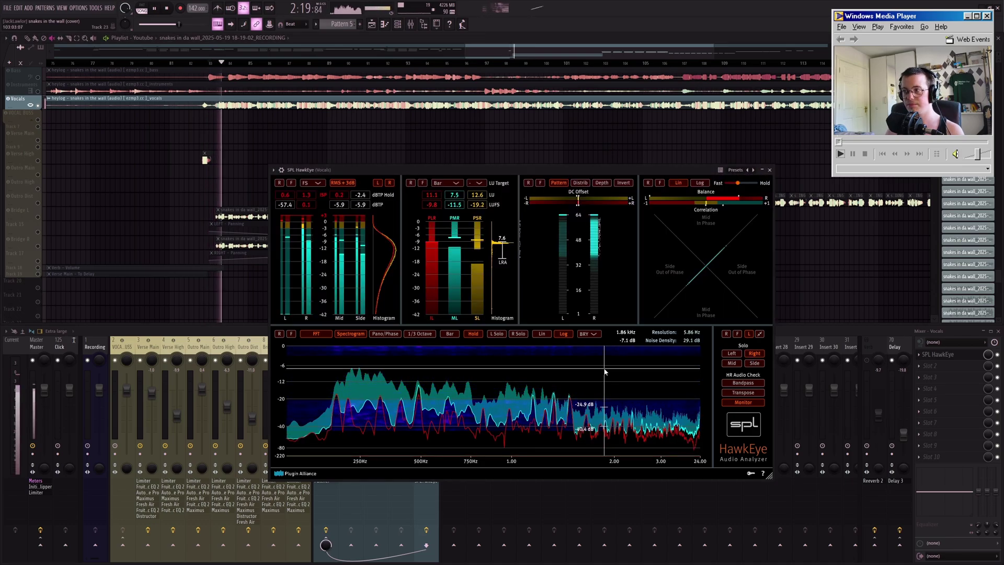
pyautogui.moveTo(630, 173); pyautogui.dragTo(657, 207)
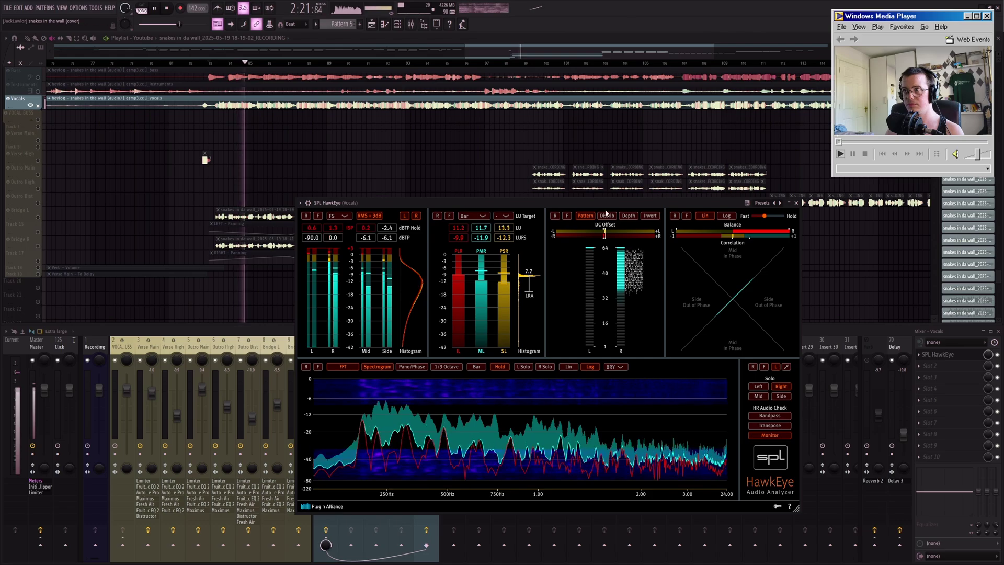
pyautogui.press('space')
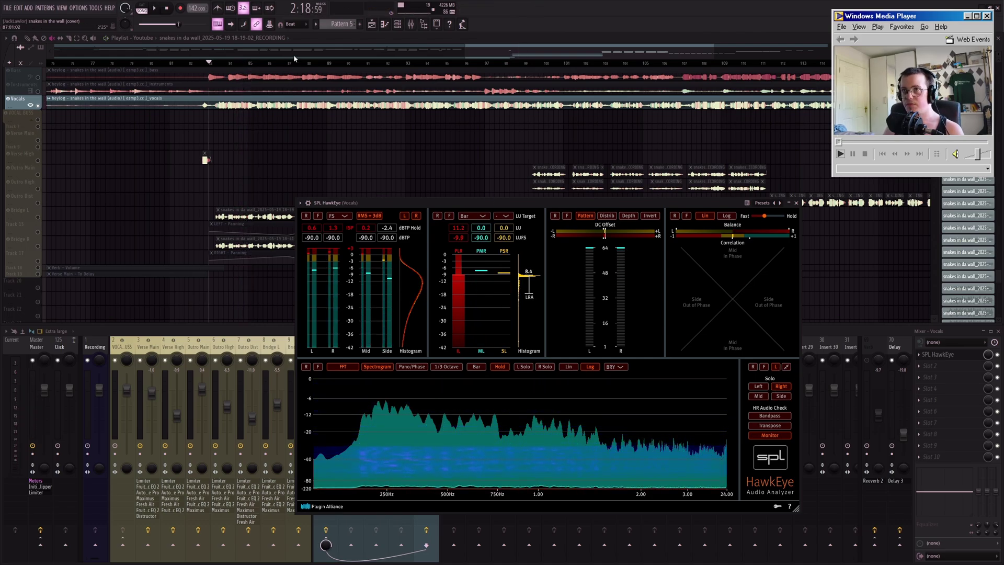
# - Play the Vocals stem from about bar 86, switching the Left and Right channel solos in SPL HawkEye to compare the panning
pyautogui.click(277, 63)
pyautogui.press('space')
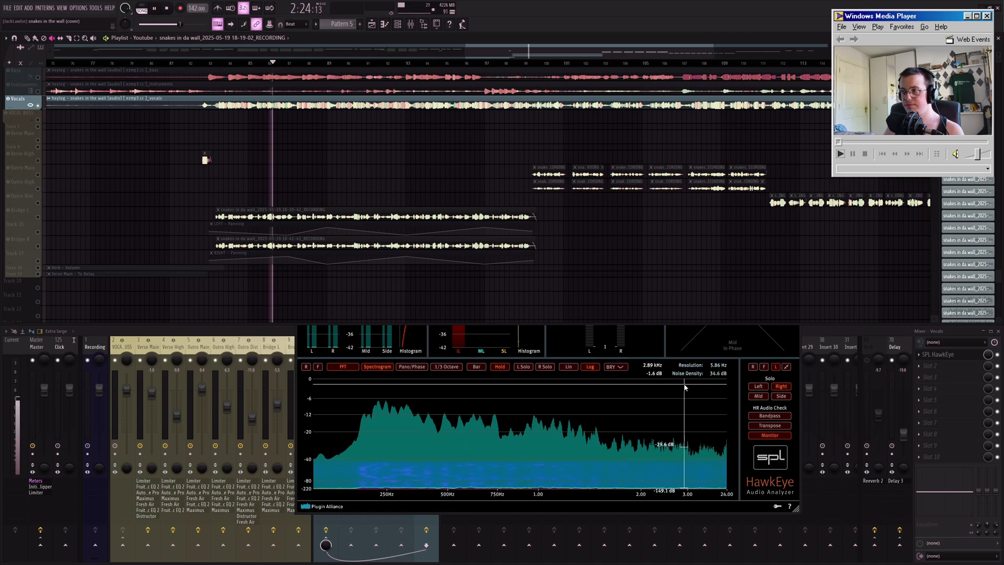
pyautogui.click(767, 382)
pyautogui.click(762, 387)
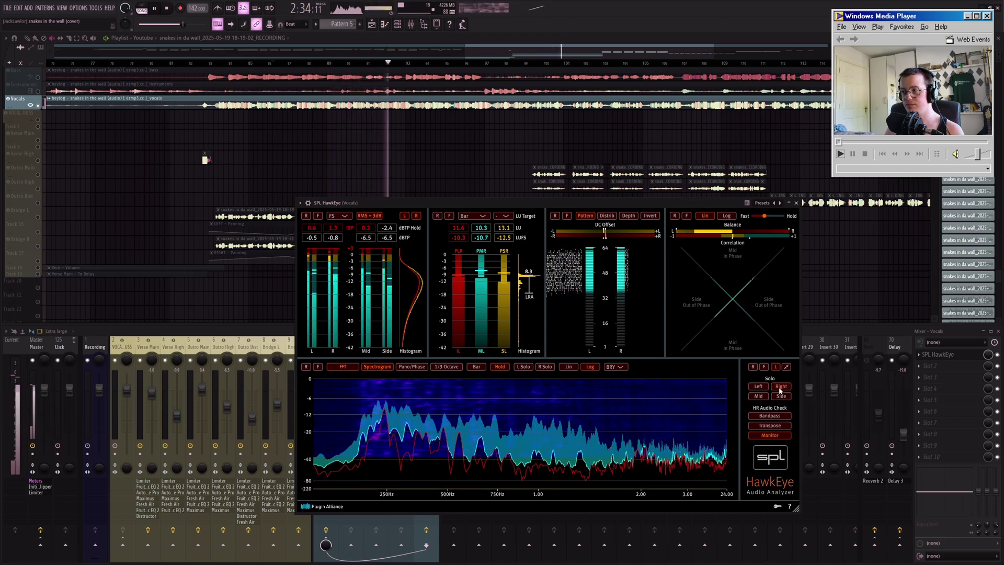
pyautogui.click(562, 127)
pyautogui.press('space')
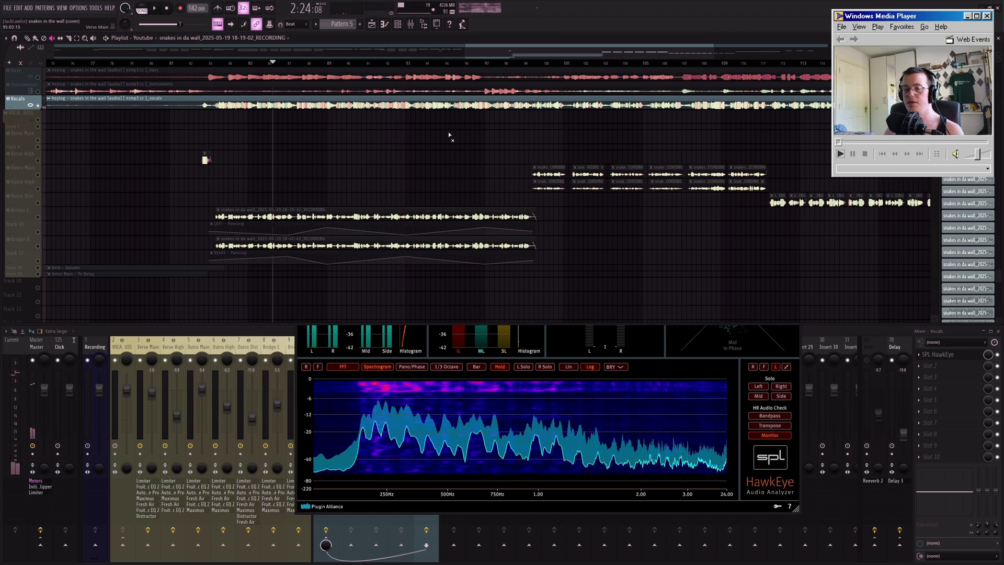
# - Close SPL HawkEye and delete it from the Vocals mixer insert
pyautogui.click(723, 343)
pyautogui.click(795, 203)
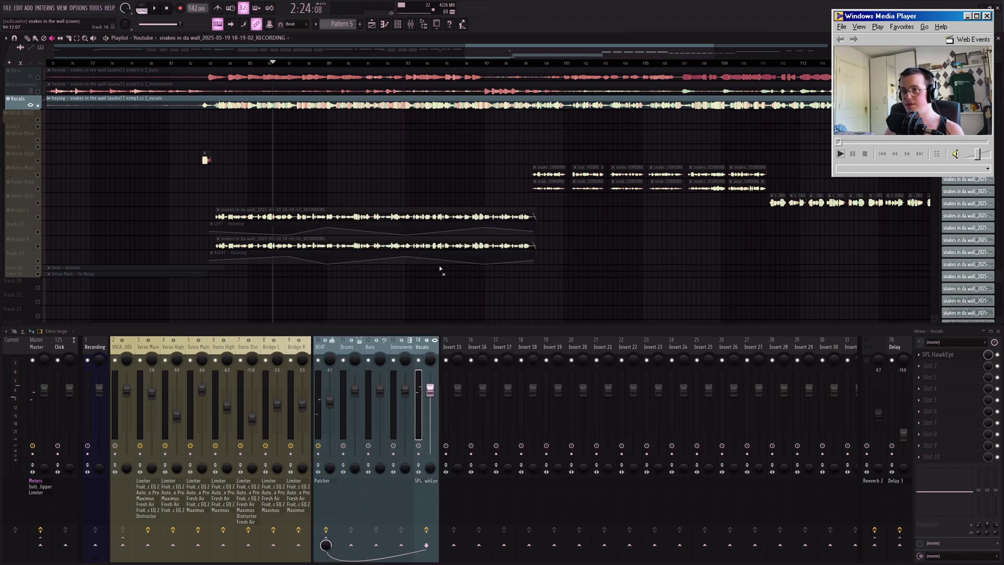
pyautogui.click(380, 228)
pyautogui.click(919, 356)
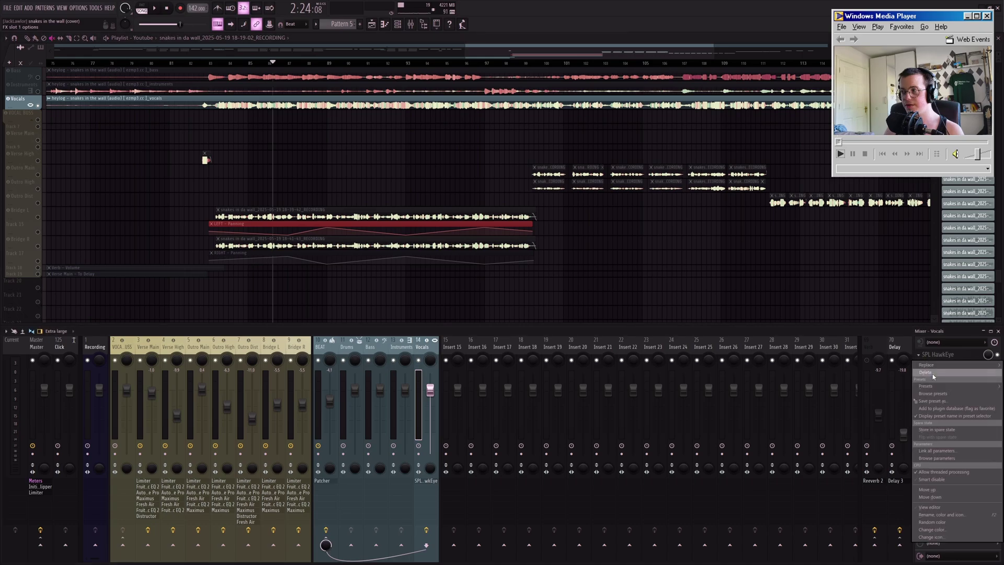
pyautogui.click(932, 374)
# - Clear the clip selection, unmute the Bridge L and Bridge R clips, and unsolo Vocals to restore the full arrangement
pyautogui.click(525, 312)
pyautogui.hotkey('ctrl', 'd')
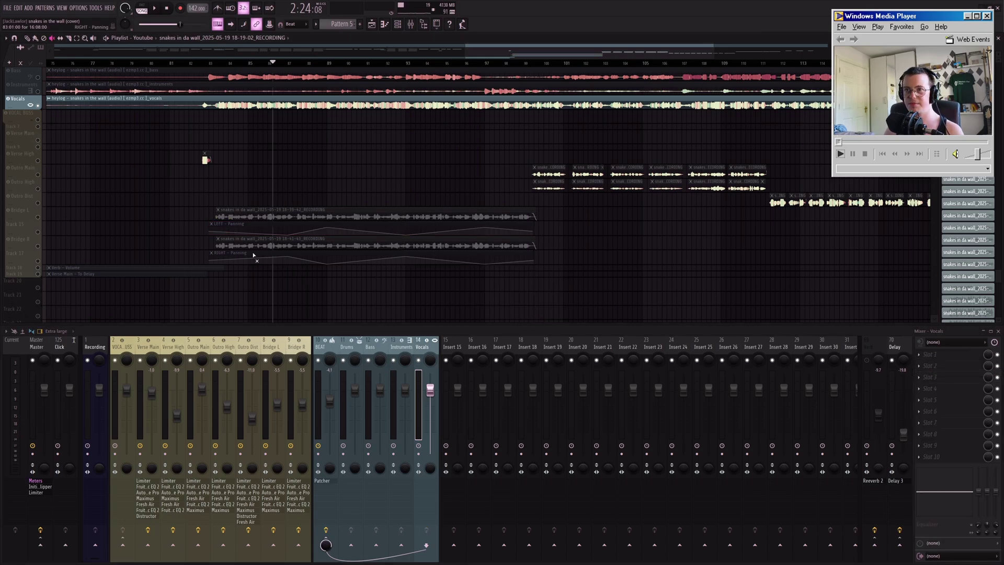
pyautogui.moveTo(287, 215); pyautogui.dragTo(303, 257)
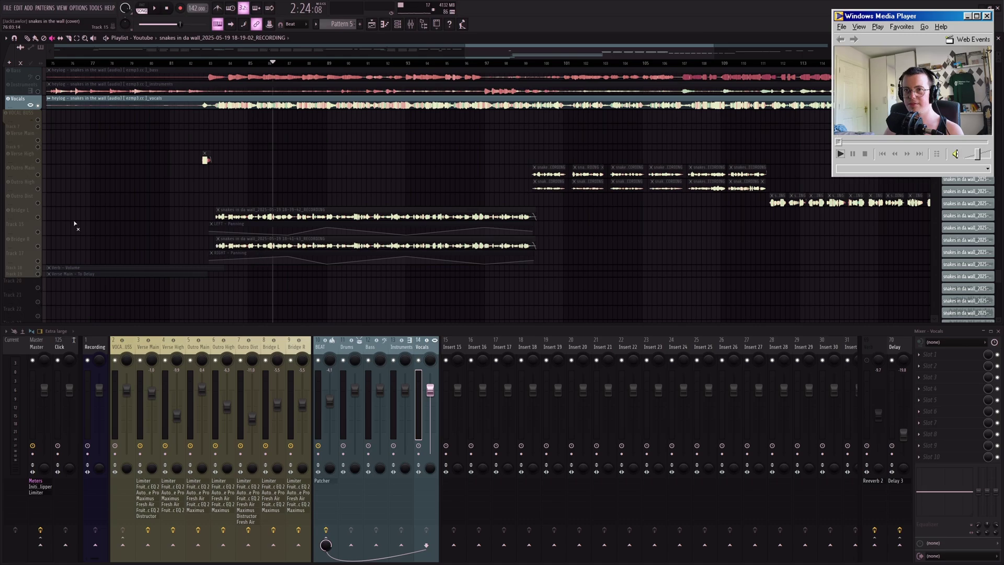
pyautogui.scroll(2, 365, 69)
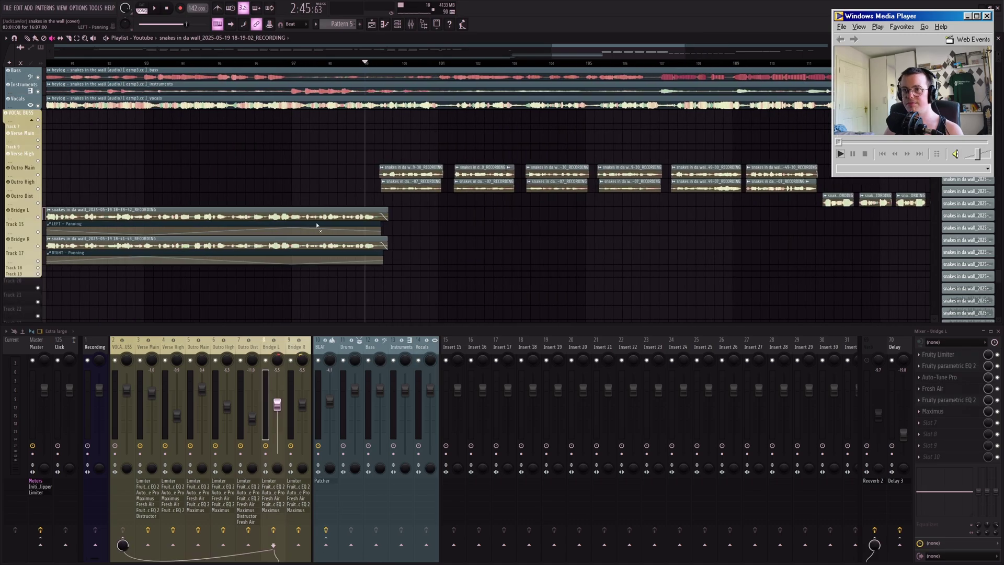
# - Mute the original Vocals stem clip and play the full mix from about bar 99 through the outro layers
pyautogui.click(233, 105)
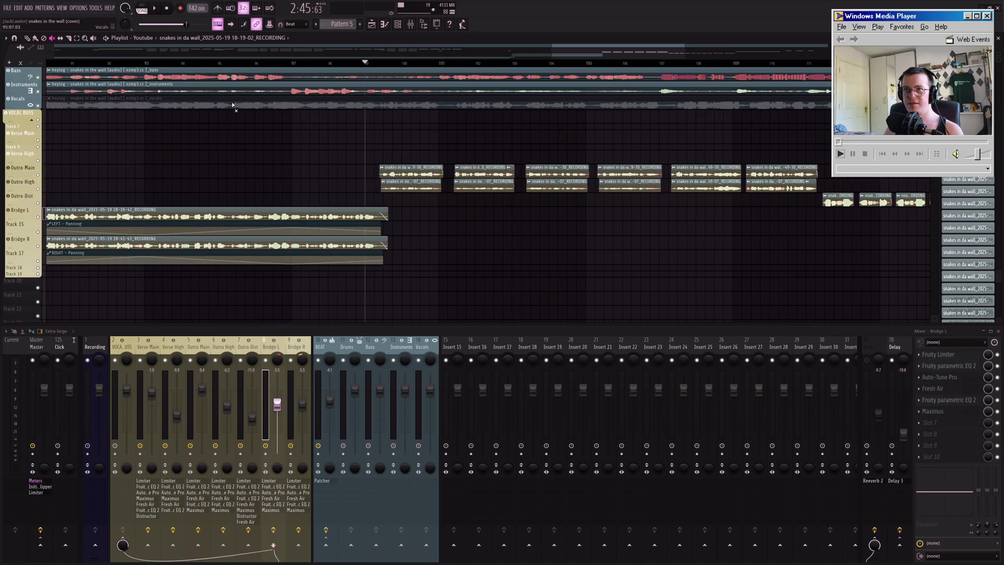
pyautogui.hscroll(4, 304, 137)
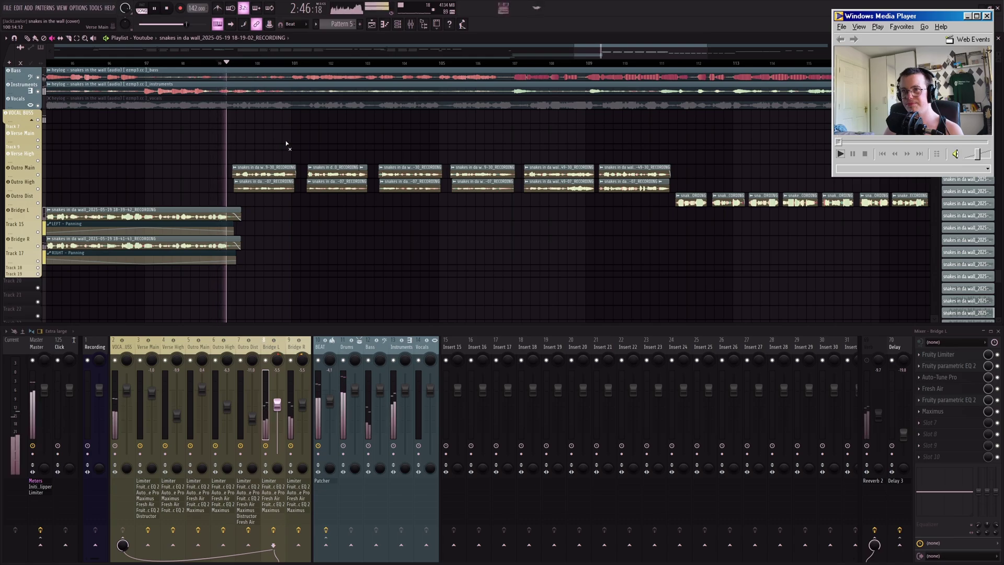
pyautogui.hscroll(3, 287, 143)
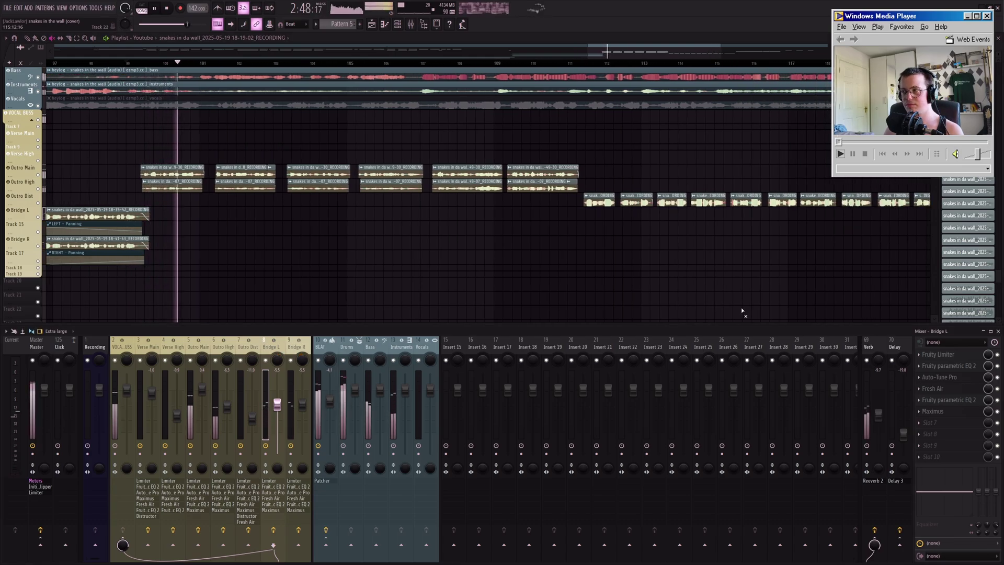
pyautogui.hscroll(-2, 570, 229)
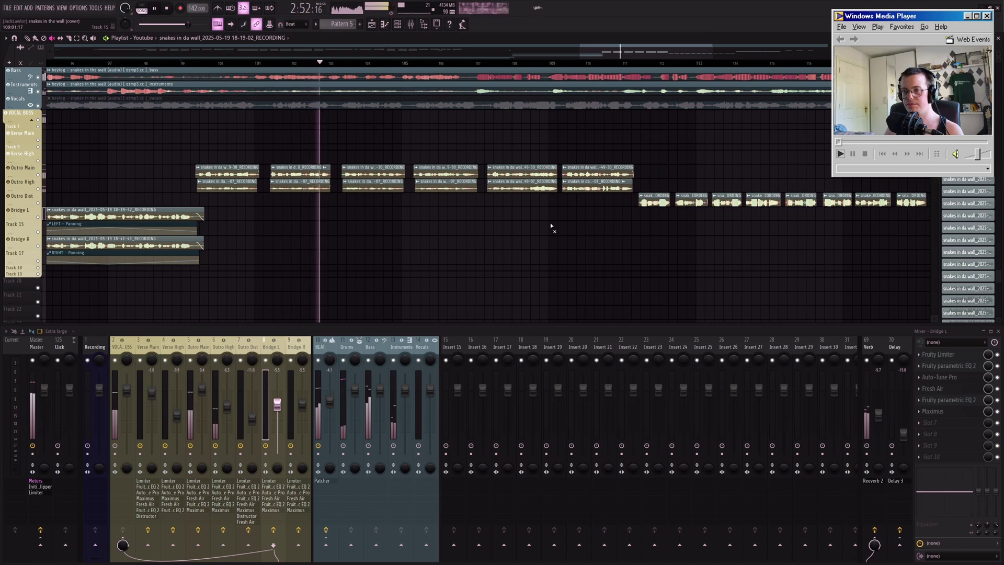
pyautogui.hscroll(2, 546, 226)
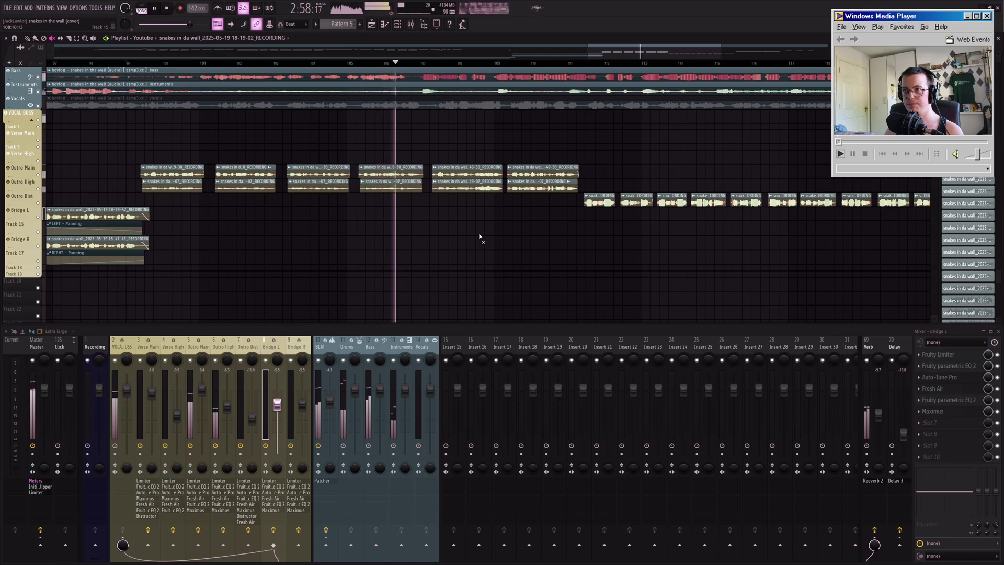
pyautogui.moveTo(652, 50)
pyautogui.mouseDown()
pyautogui.moveTo(355, 51)
pyautogui.moveTo(826, 51)
pyautogui.moveTo(624, 50)
pyautogui.moveTo(640, 51)
pyautogui.mouseUp()
pyautogui.hscroll(2, 510, 230)
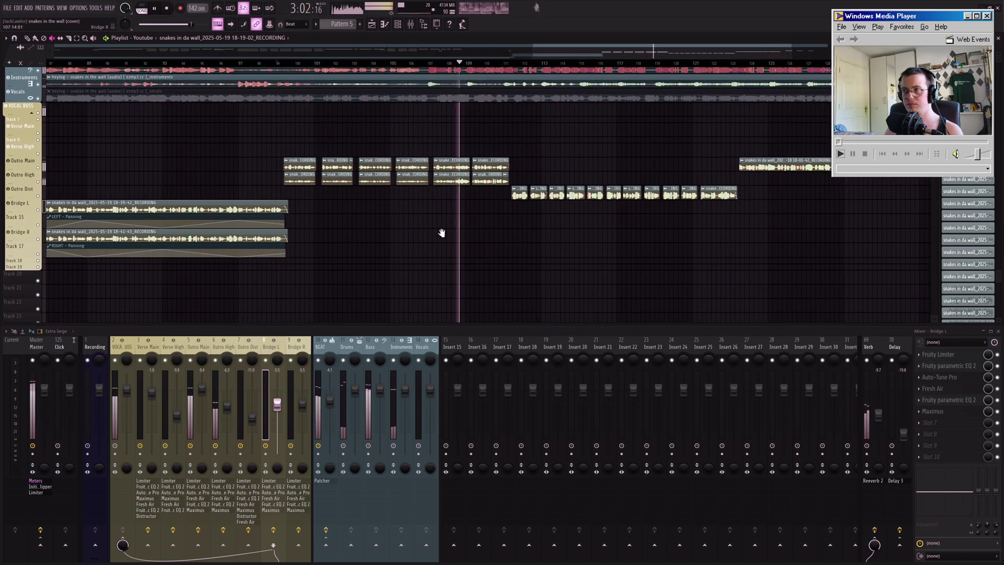
# - Switch the playlist editing tool from Mute to Draw
pyautogui.rightClick(474, 231)
pyautogui.moveTo(470, 223)
pyautogui.mouseDown()
pyautogui.moveTo(444, 232)
pyautogui.moveTo(446, 248)
pyautogui.mouseUp()
pyautogui.rightClick(449, 248)
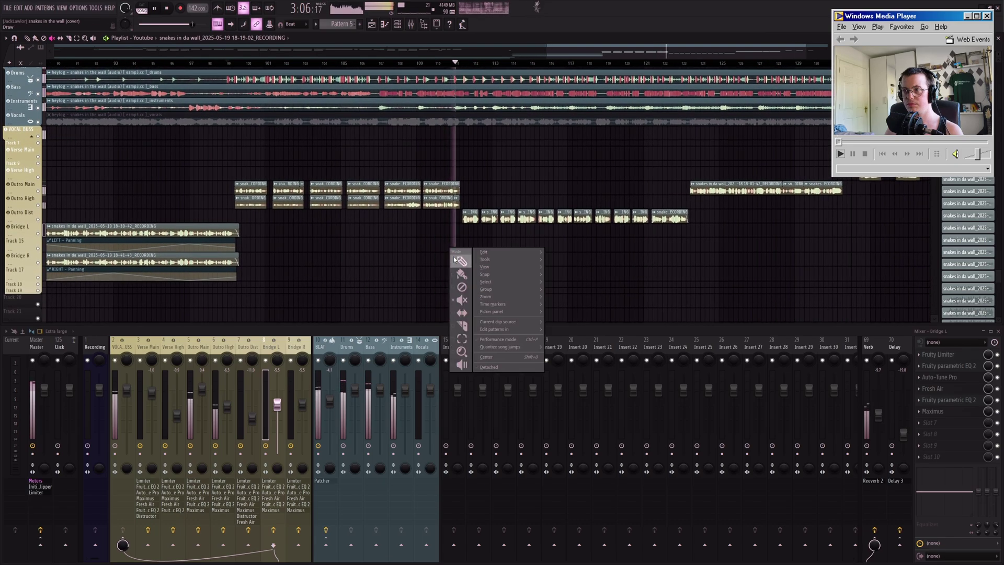
pyautogui.click(461, 256)
# - Solo the Outro Main track, play it from about bar 99, and select its mixer insert
pyautogui.scroll(3, 256, 226)
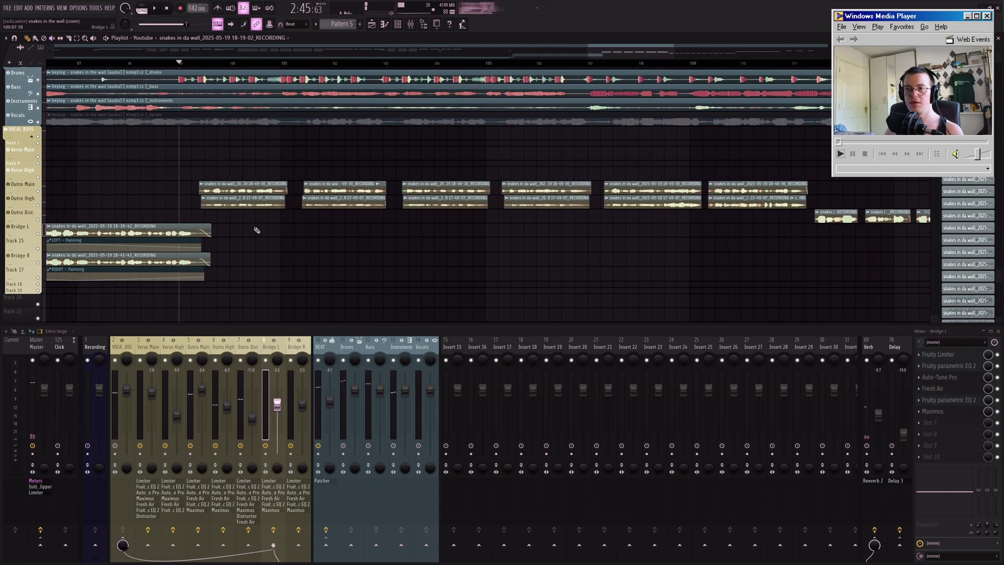
pyautogui.scroll(-1, 163, 208)
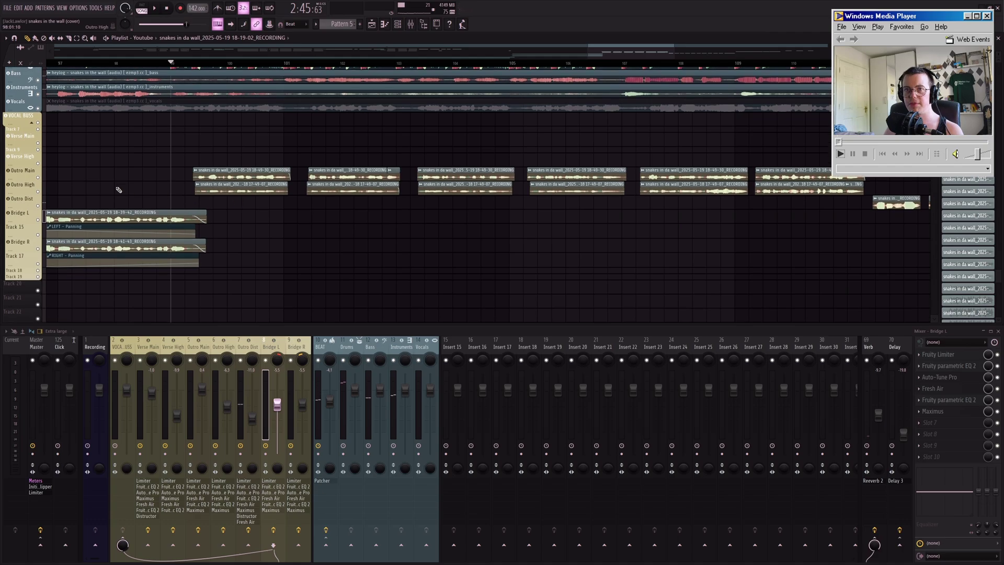
pyautogui.rightClick(8, 170)
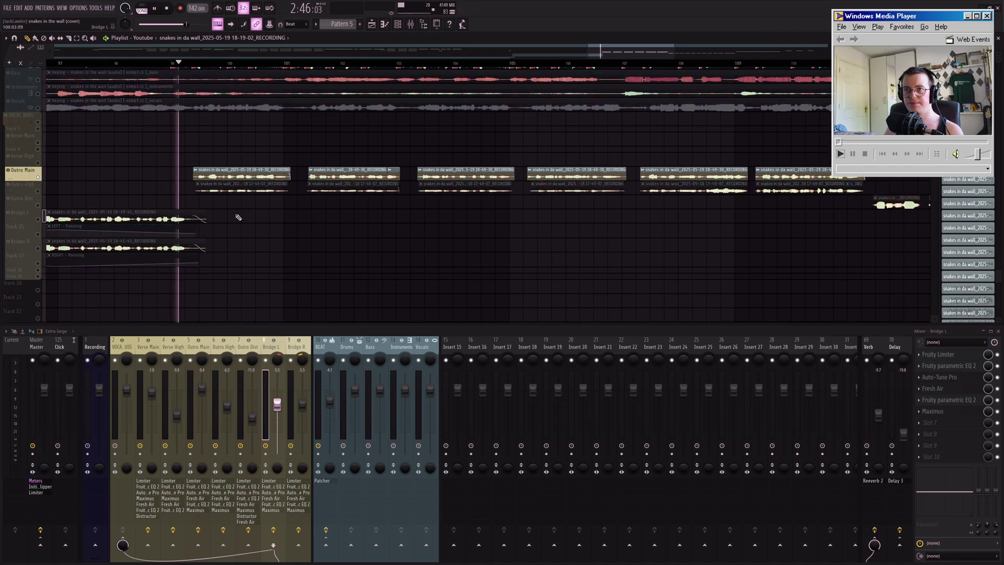
pyautogui.click(198, 347)
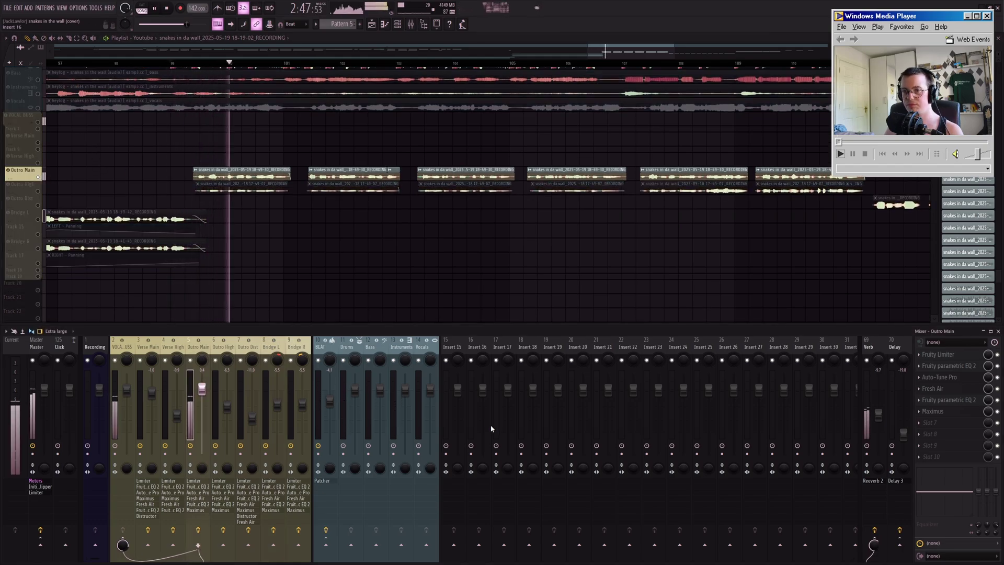
# - Disable all effects on the Outro Main insert and play the soloed vocal dry from about bar 101
pyautogui.click(199, 529)
pyautogui.press('space')
pyautogui.moveTo(410, 252)
pyautogui.mouseDown()
pyautogui.moveTo(418, 250)
pyautogui.moveTo(416, 260)
pyautogui.mouseUp()
pyautogui.press('space')
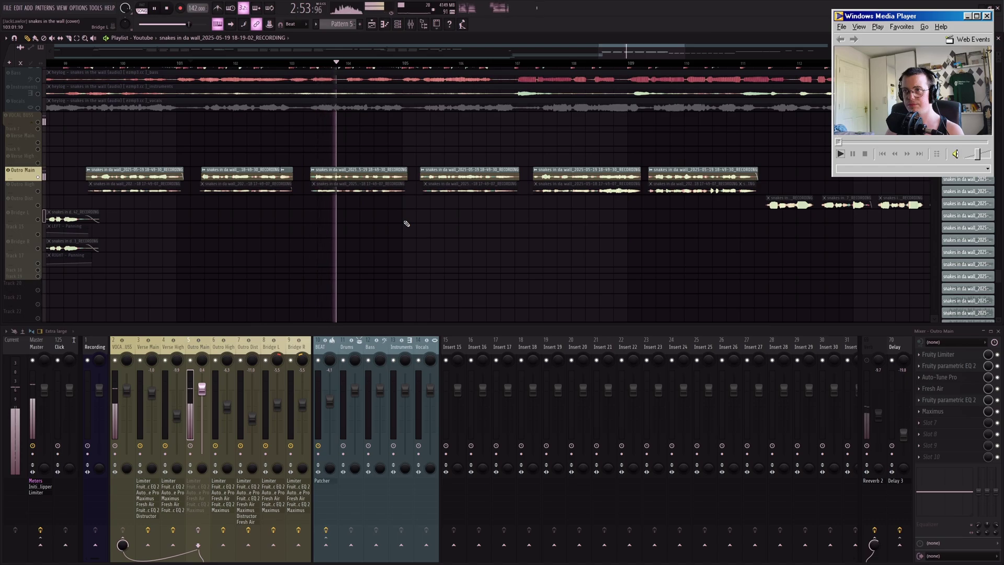
pyautogui.press('space')
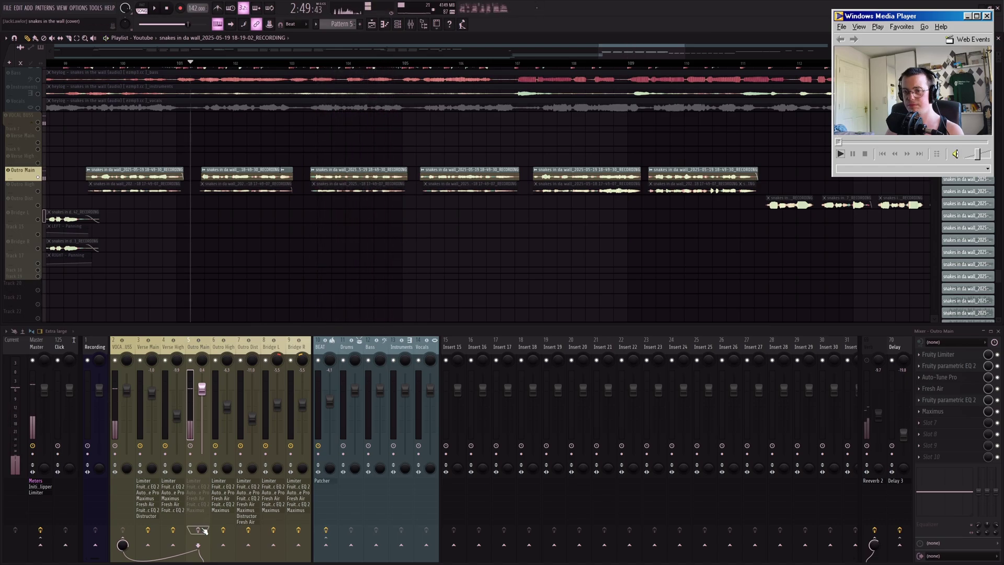
# - Open and close the Fruity Limiter, Maximus and Fresh Air plugins on the Outro Main insert to examine their settings
pyautogui.click(941, 354)
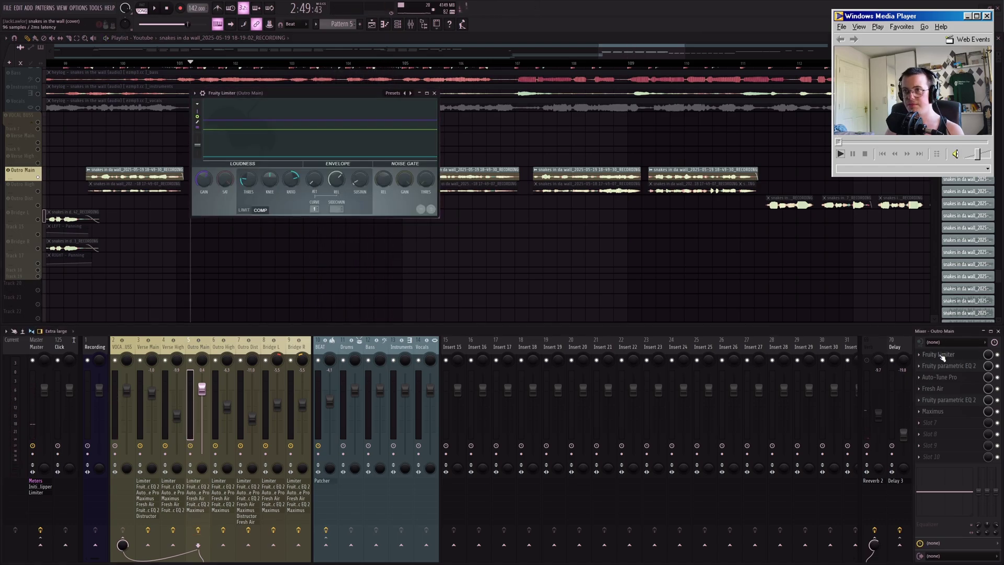
pyautogui.click(941, 355)
pyautogui.click(940, 412)
pyautogui.click(940, 412)
pyautogui.click(945, 390)
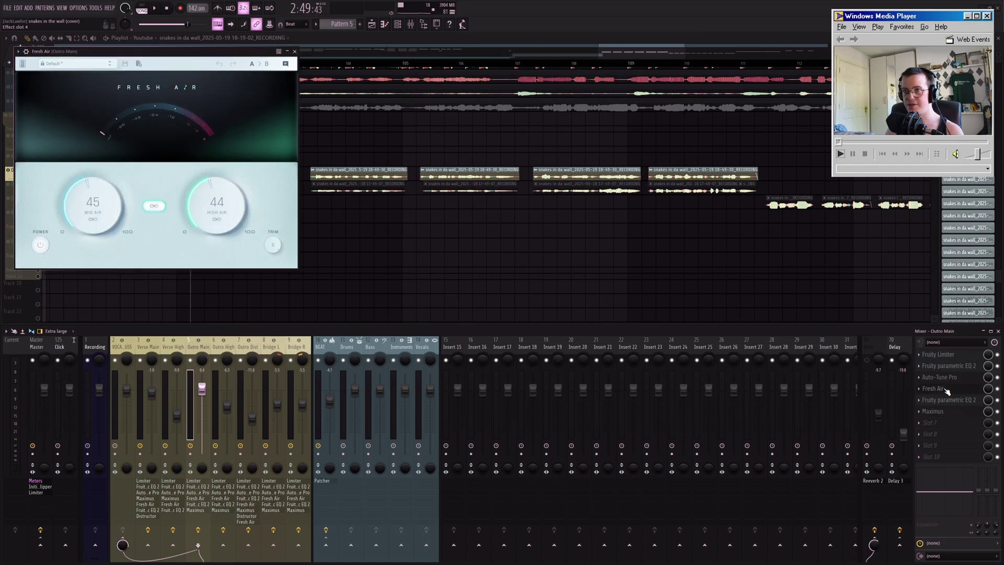
pyautogui.click(945, 390)
# - Play the soloed Outro Main with its effects enabled, and compare its effect chain with those of the verse inserts
pyautogui.scroll(-5, 347, 242)
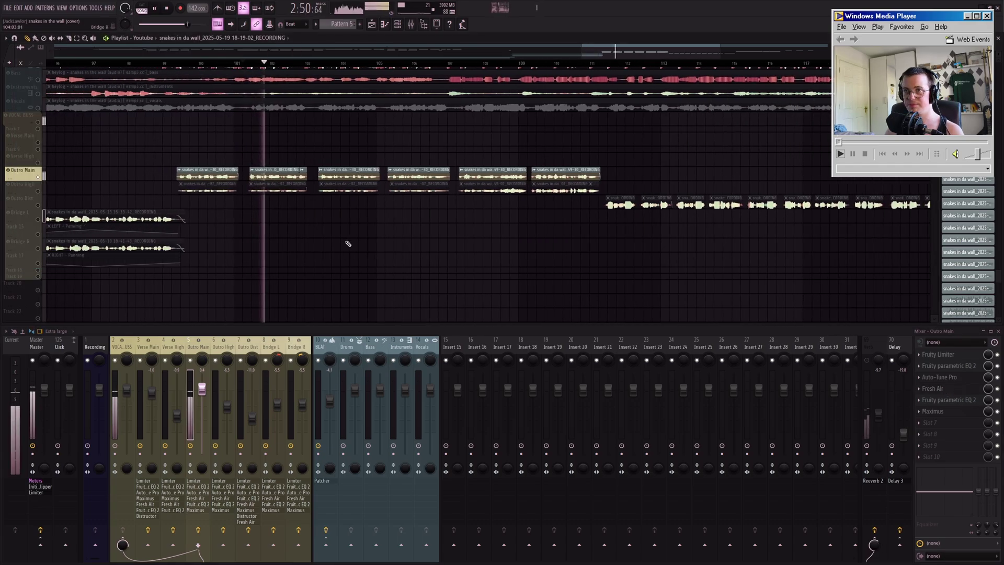
pyautogui.scroll(3, 281, 239)
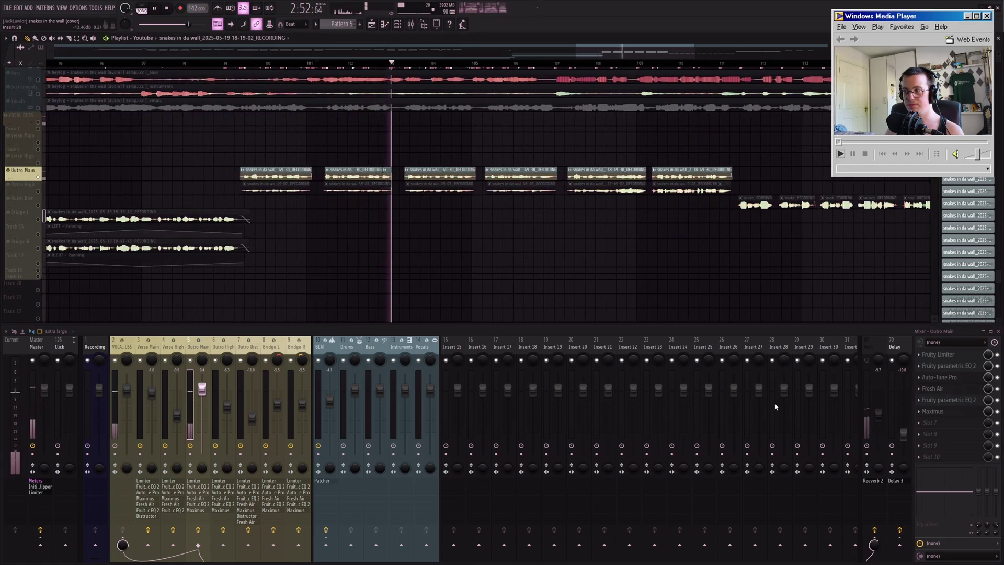
pyautogui.press('space')
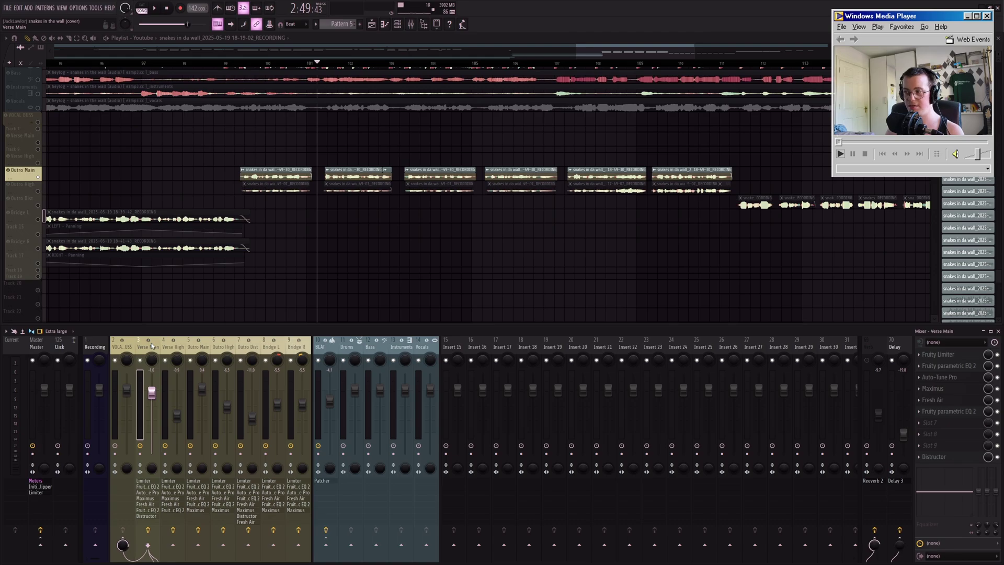
pyautogui.click(173, 346)
pyautogui.click(203, 349)
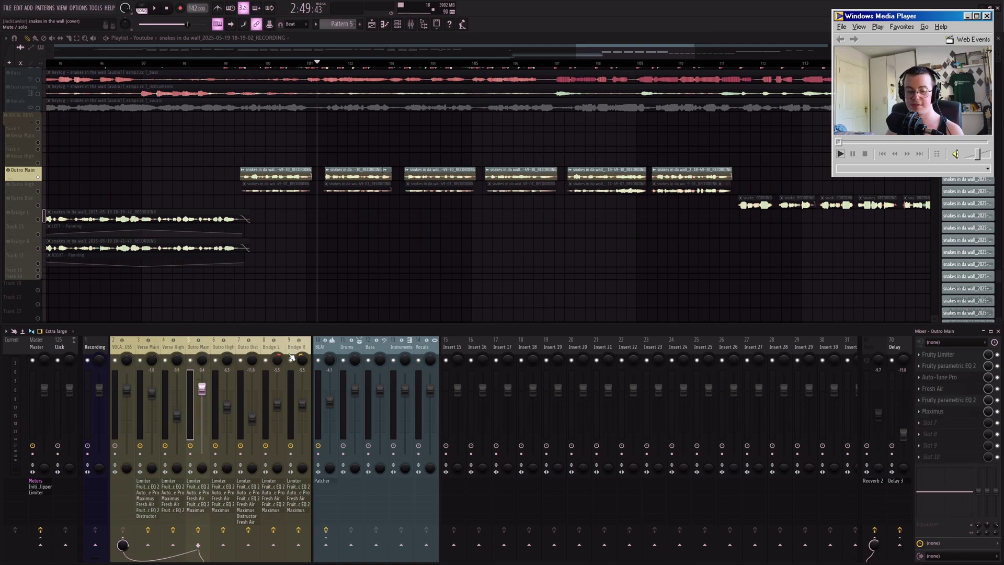
# - Play the soloed Outro High track from about bar 101 with its insert effects enabled and disabled
pyautogui.press('space')
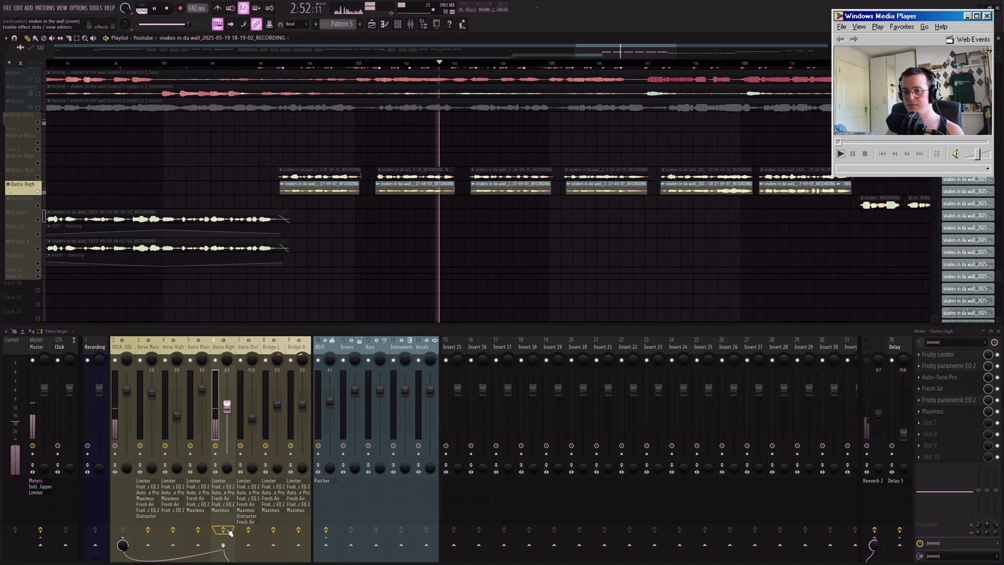
pyautogui.press('space')
pyautogui.press('space')
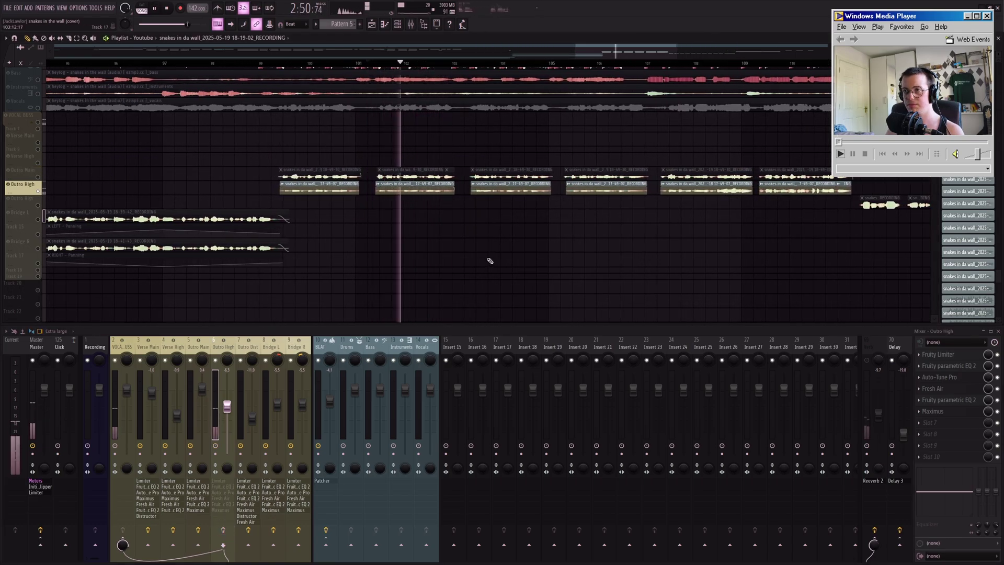
pyautogui.press('space')
# - Examine the Fruity Limiter, both Fruity parametric EQ 2 instances and Maximus on the Outro High insert, closing the plugin windows
pyautogui.click(957, 356)
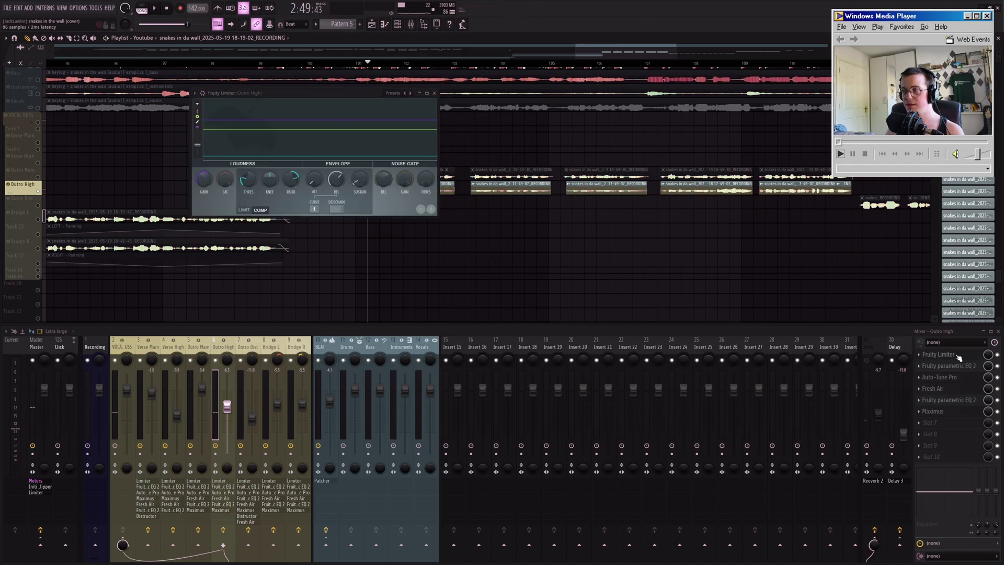
pyautogui.click(957, 365)
pyautogui.click(957, 399)
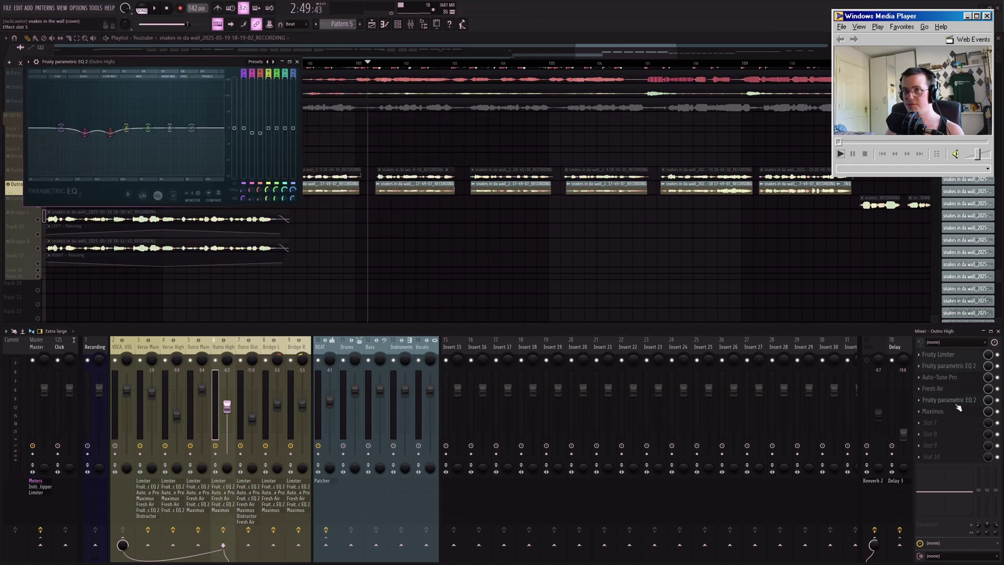
pyautogui.click(957, 411)
pyautogui.click(957, 354)
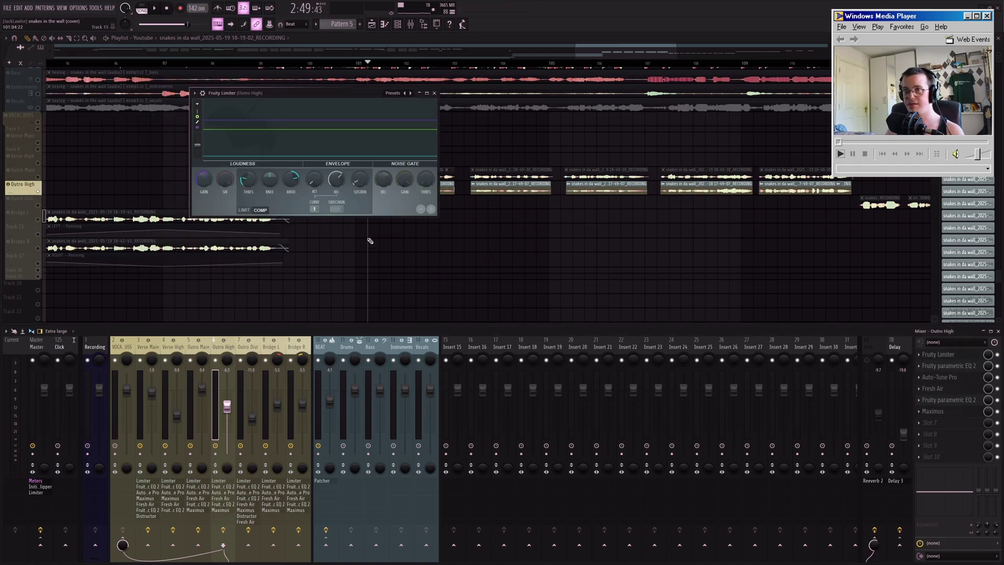
pyautogui.click(434, 93)
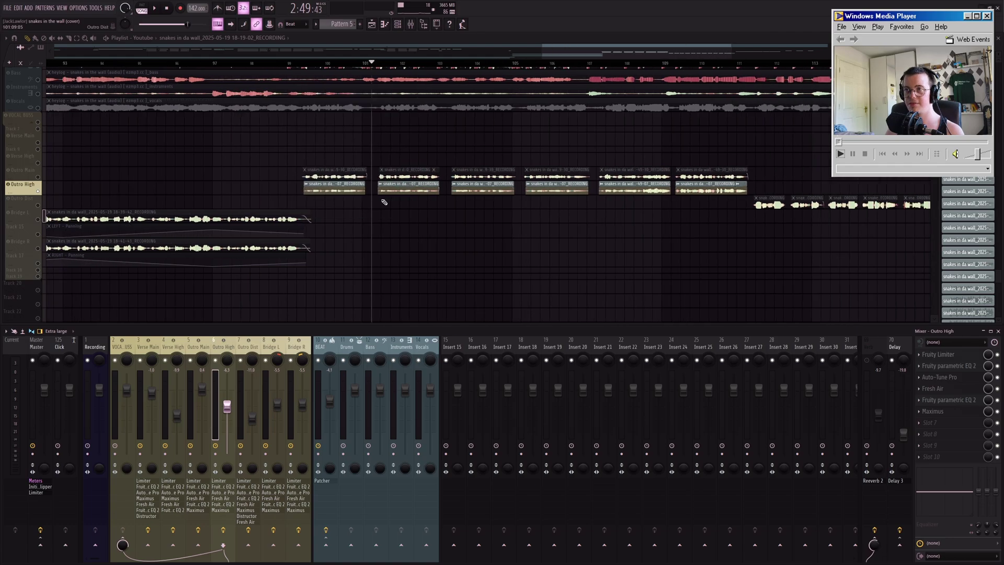
# - Mute the Outro High mixer insert and unsolo its playlist track to bring back the full arrangement
pyautogui.scroll(-3, 381, 197)
pyautogui.rightClick(212, 367)
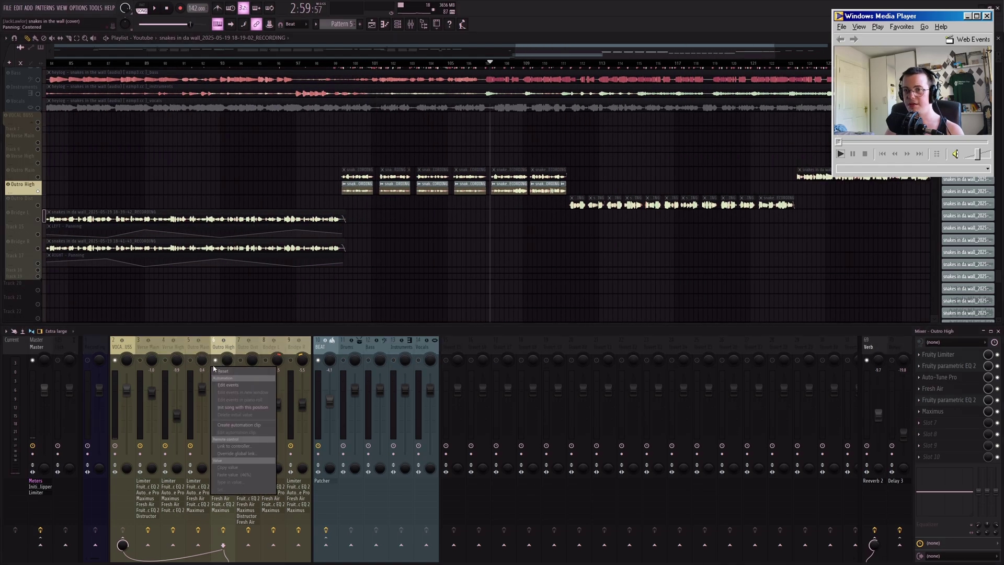
pyautogui.rightClick(214, 365)
pyautogui.scroll(2, 533, 224)
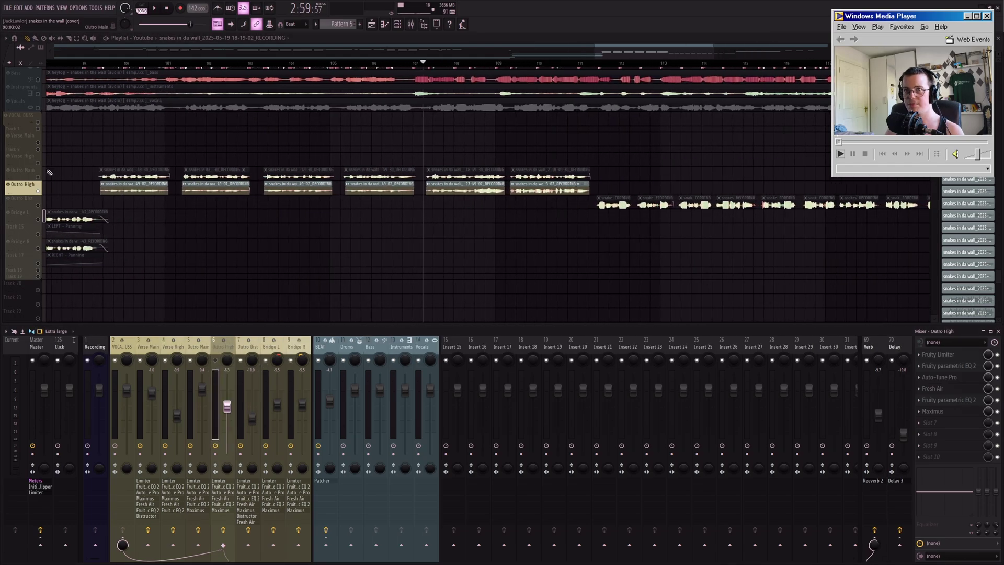
pyautogui.scroll(3, 430, 139)
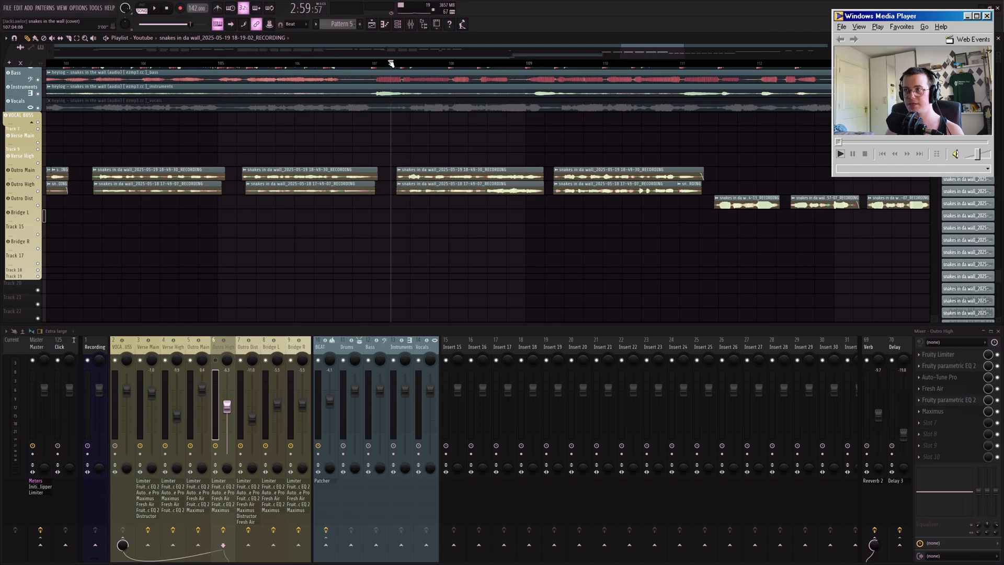
# - Play the outro from about bar 107 with the Outro High layer muted
pyautogui.press('space')
pyautogui.scroll(-3, 437, 238)
pyautogui.scroll(3, 539, 262)
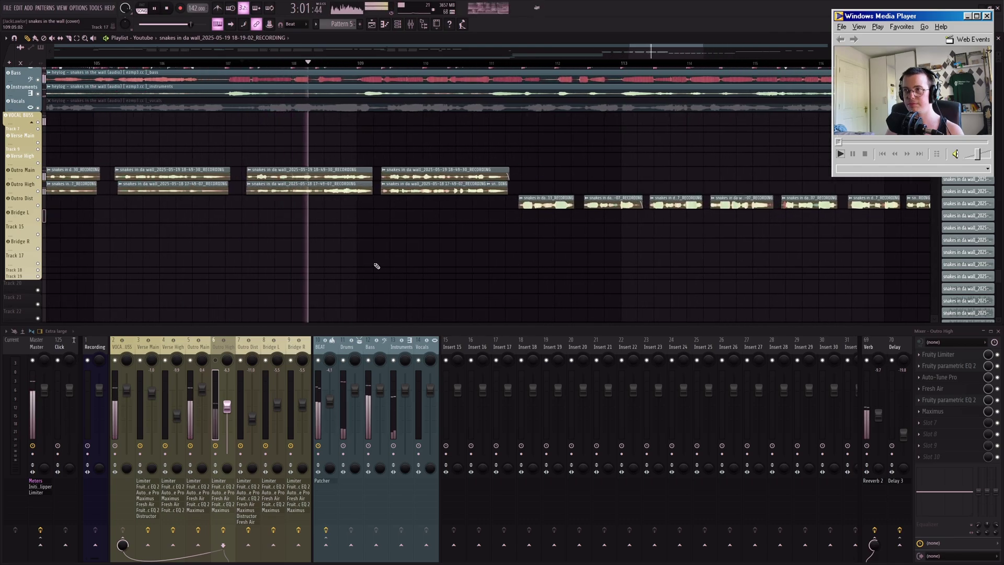
pyautogui.hscroll(1, 333, 246)
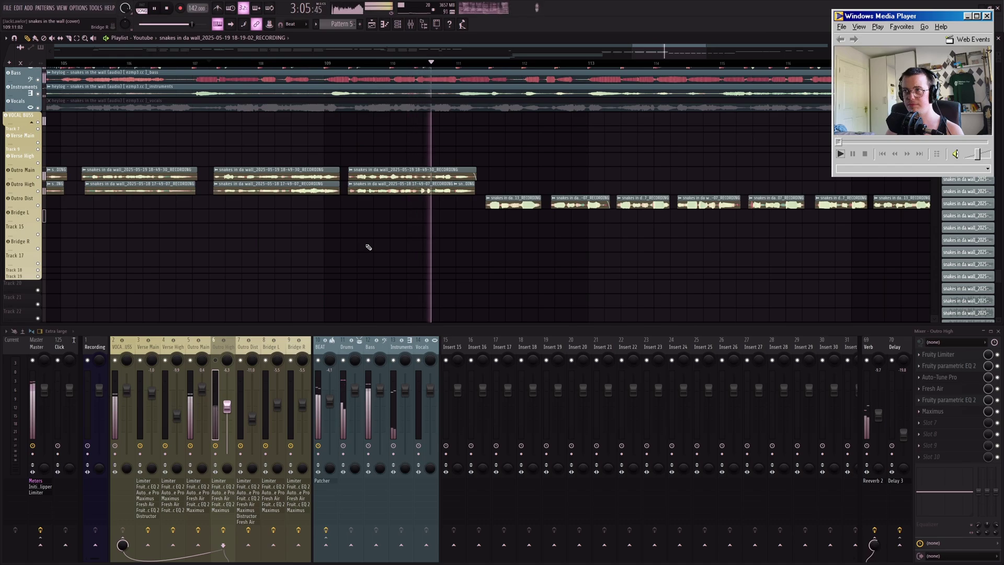
pyautogui.press('space')
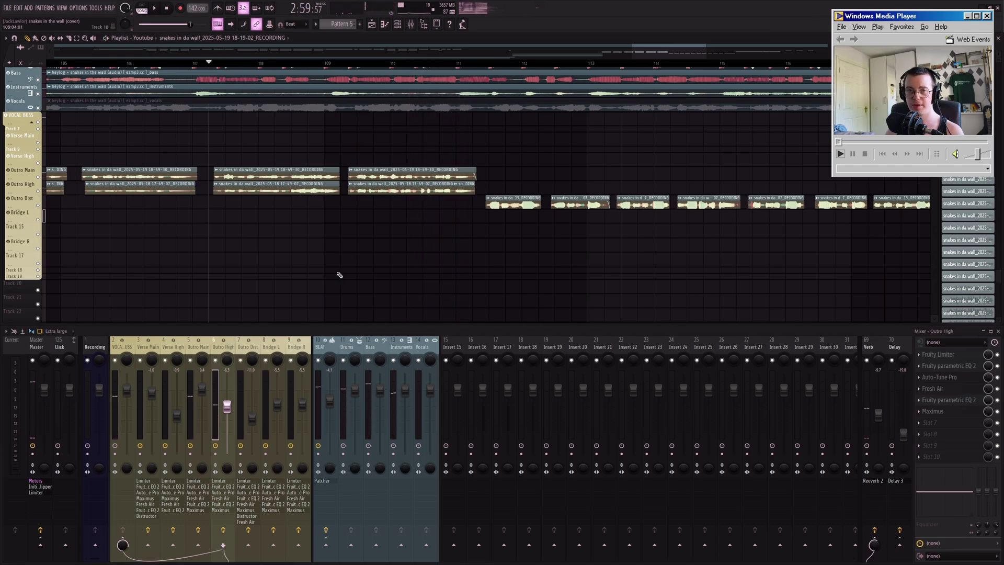
# - Play the same outro passage from about bar 107 with the Outro High insert unmuted
pyautogui.press('space')
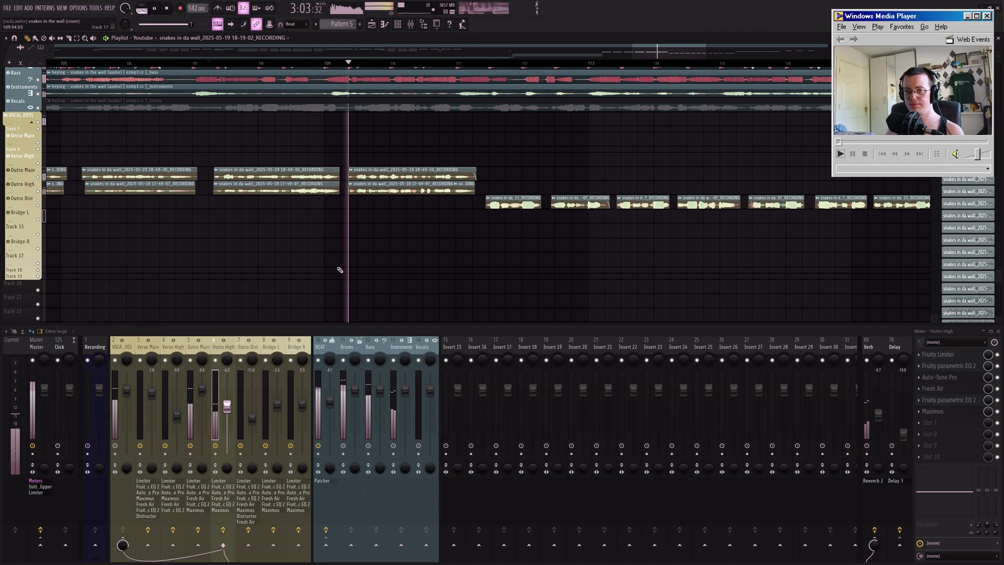
pyautogui.scroll(-5, 340, 270)
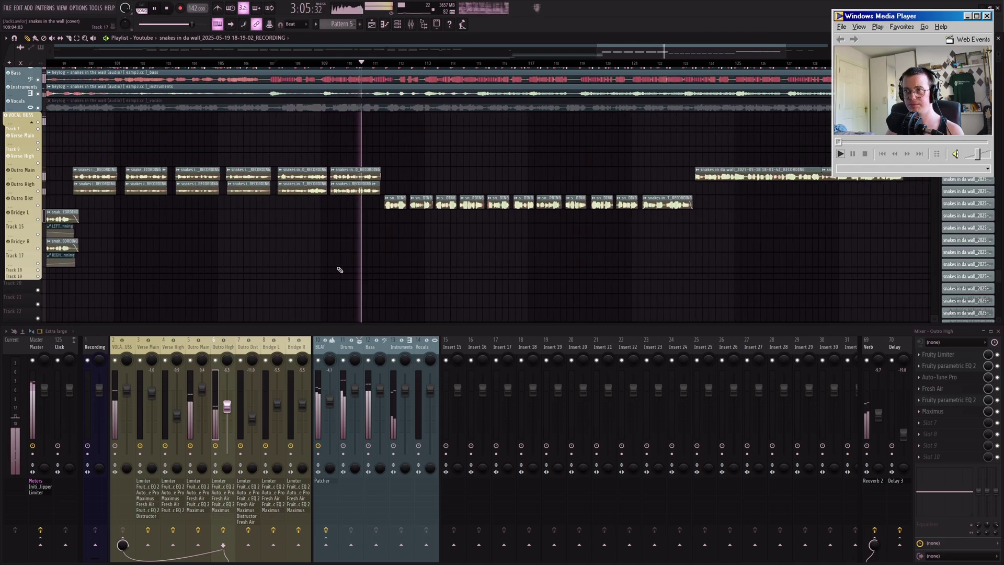
pyautogui.press('space')
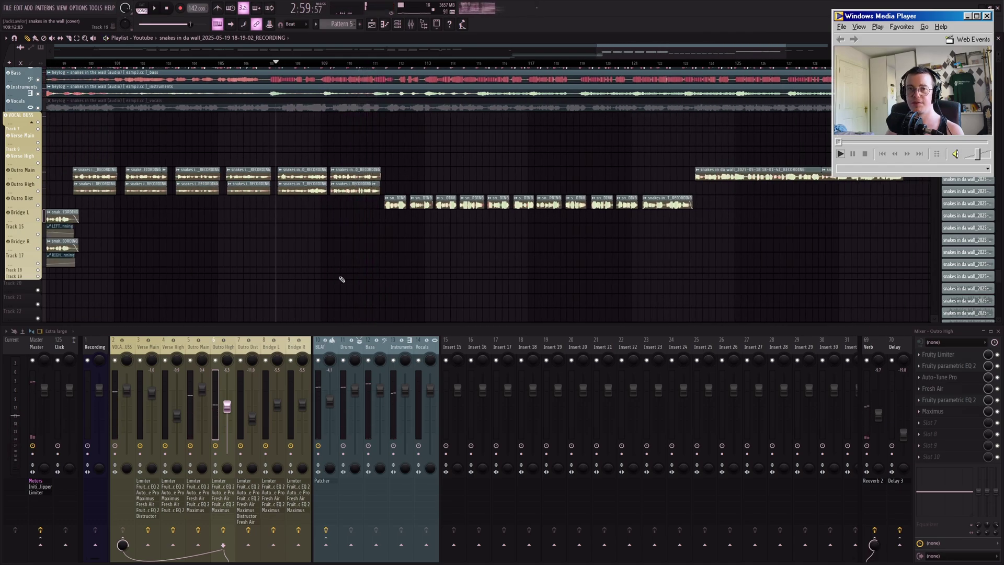
pyautogui.scroll(3, 506, 264)
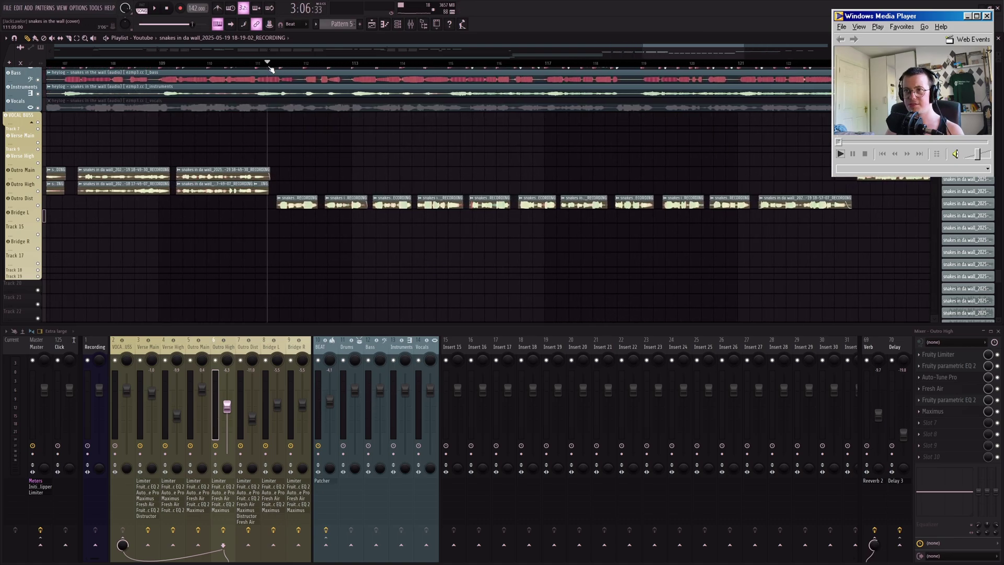
# - Play the outro from about bar 111 to hear the Outro Dist layer in the full mix
pyautogui.press('space')
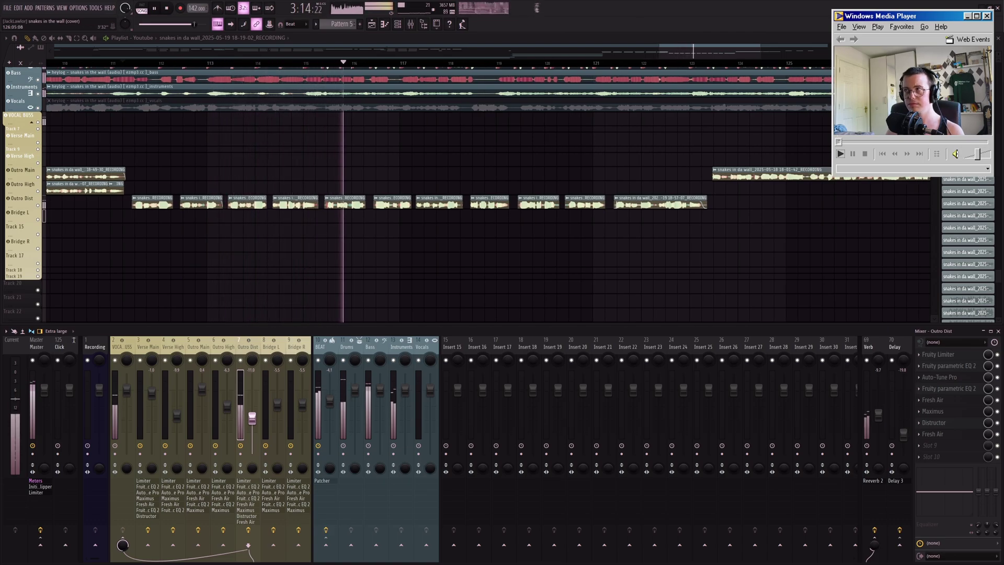
pyautogui.scroll(3, 848, 62)
pyautogui.moveTo(540, 264); pyautogui.dragTo(587, 143)
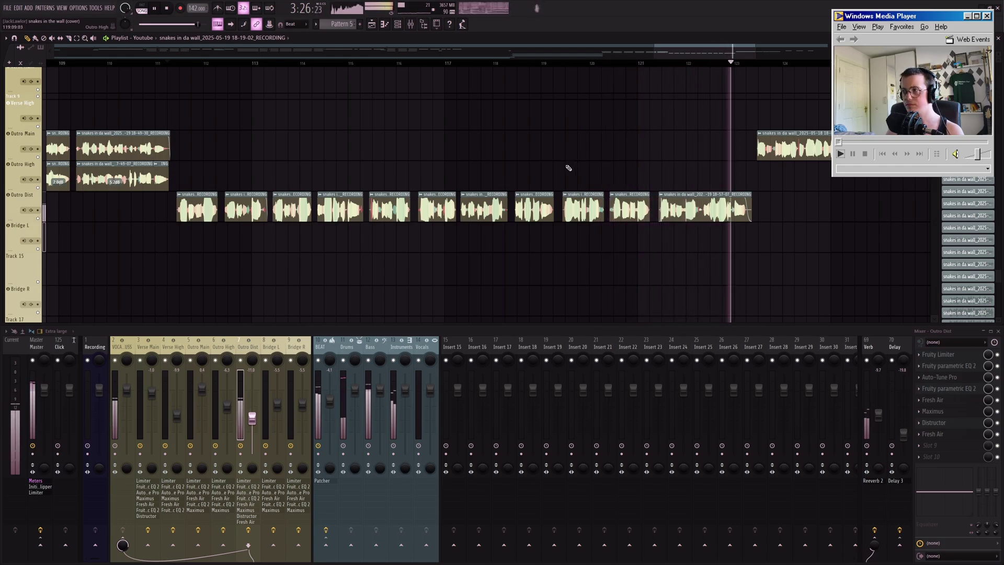
pyautogui.press('space')
# - Try lowering the gain of all Outro Dist clips to -5.2 dB, and undo it
pyautogui.moveTo(198, 215); pyautogui.dragTo(753, 211)
pyautogui.moveTo(584, 220); pyautogui.dragTo(584, 230)
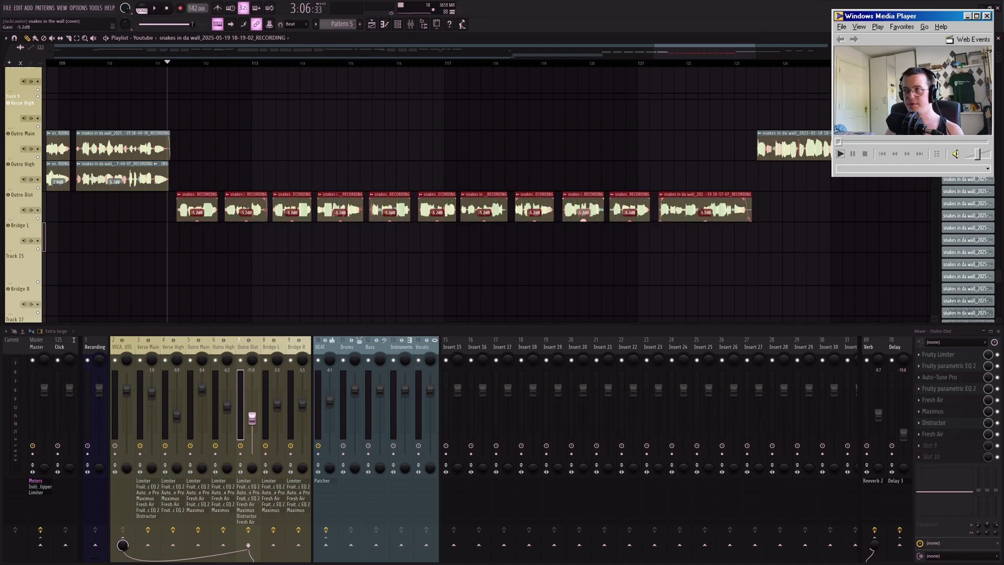
pyautogui.hotkey('ctrl', 'z')
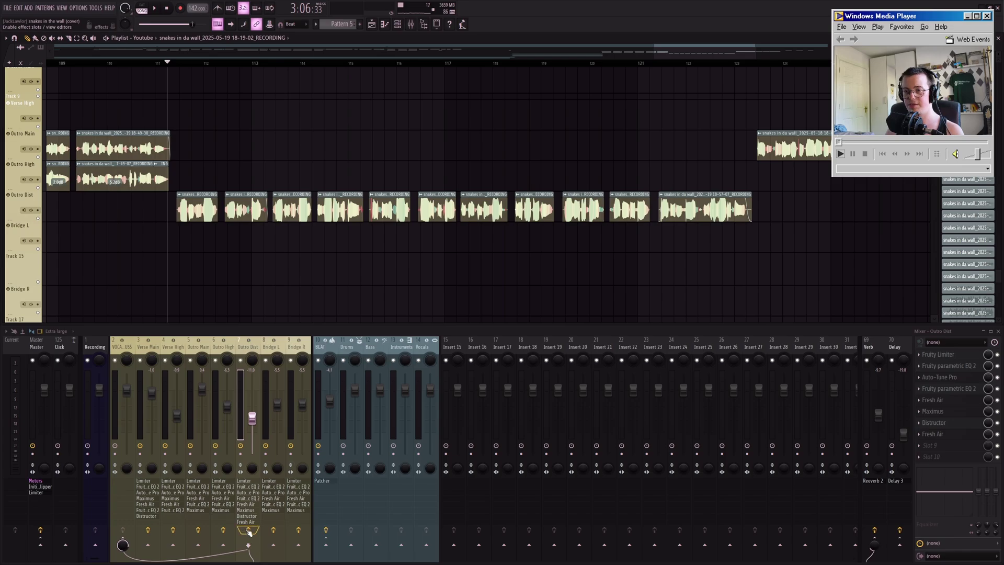
# - Play the outro from about bar 111 with the Outro Dist effects bypassed, soloing that insert against the beat
pyautogui.scroll(2, 207, 263)
pyautogui.press('space')
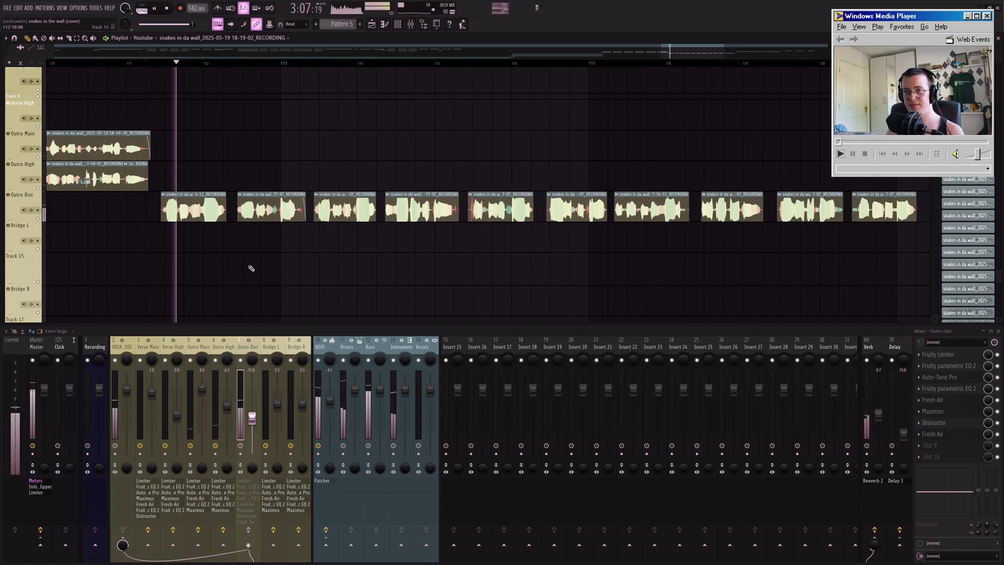
pyautogui.rightClick(240, 360)
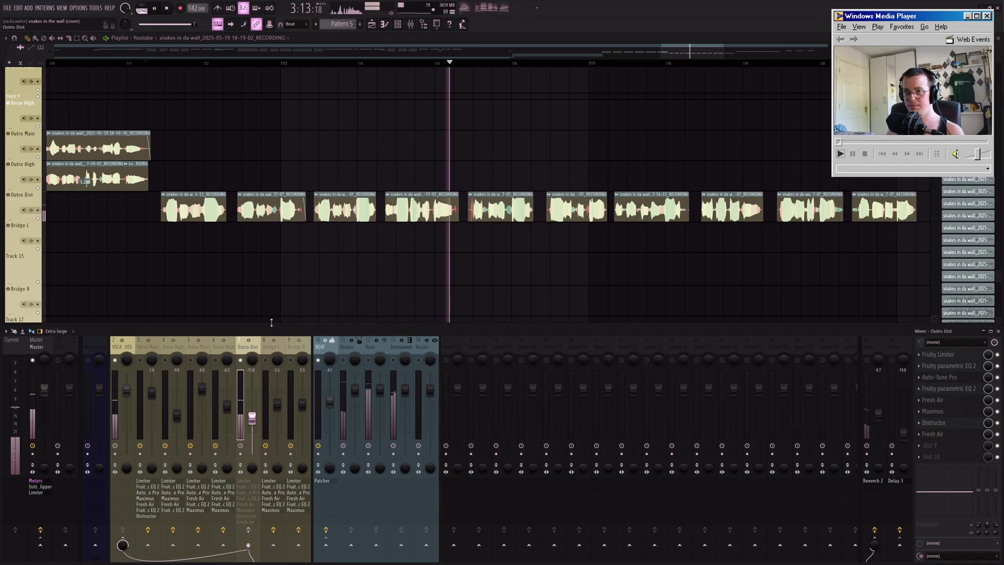
pyautogui.press('space')
# - Examine the Fruity Limiter and first Fruity parametric EQ 2 on the Outro Dist insert, re-enabling each while auditioning the layer
pyautogui.click(936, 356)
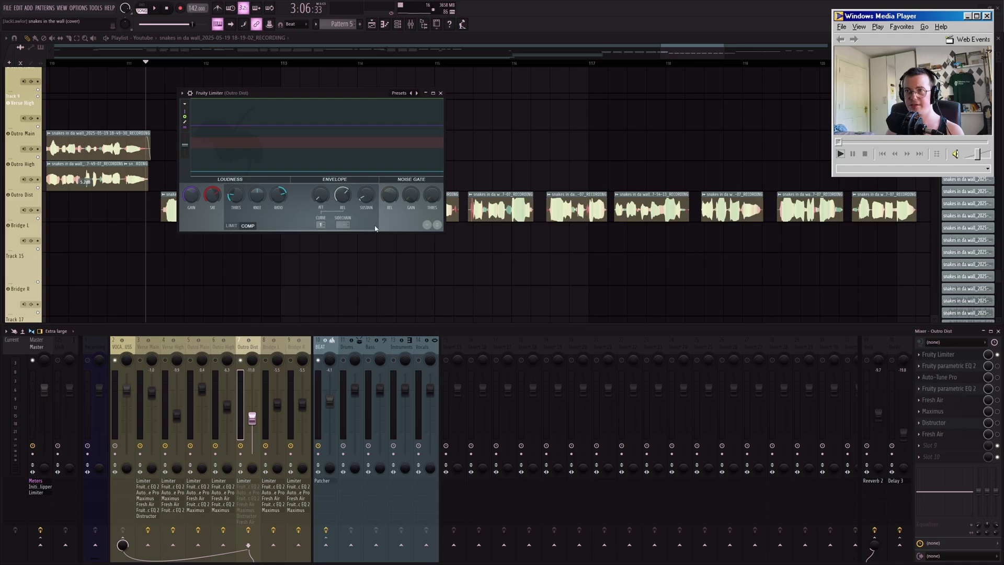
pyautogui.click(958, 358)
pyautogui.press('space')
pyautogui.click(963, 365)
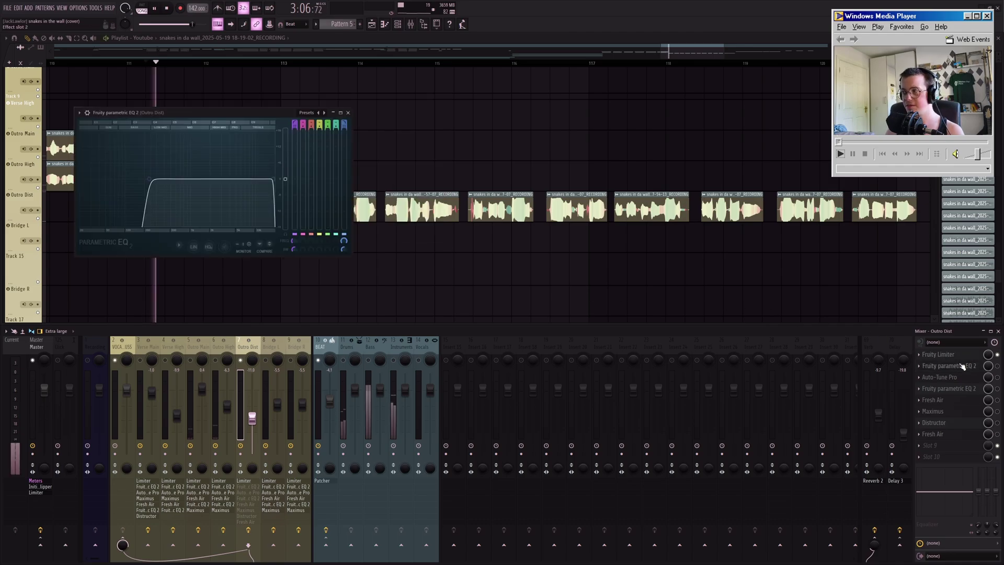
pyautogui.click(997, 366)
pyautogui.click(970, 366)
pyautogui.press('space')
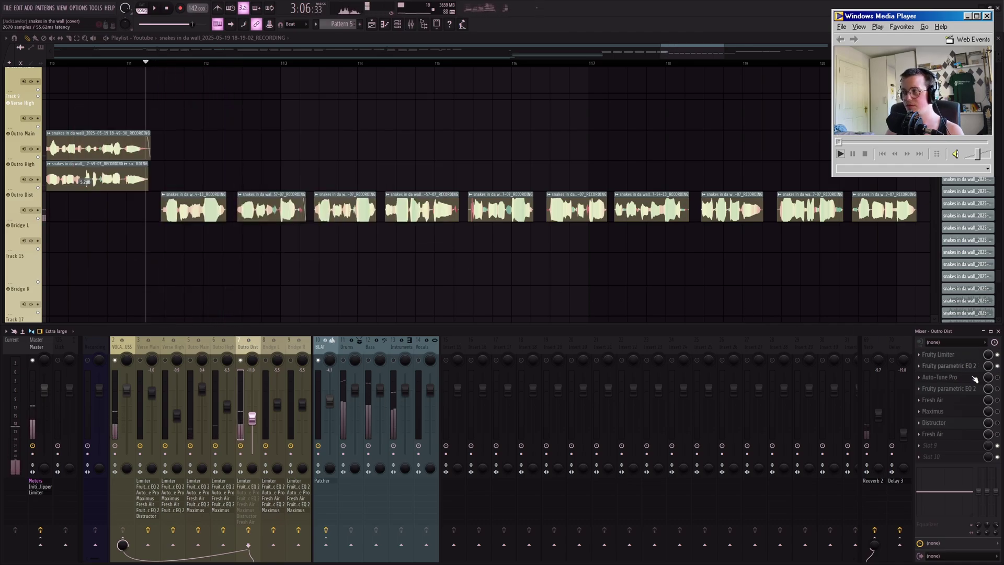
# - Examine Auto-Tune Pro and the second Fruity parametric EQ 2 on the Outro Dist insert, re-enabling both during playback
pyautogui.click(973, 377)
pyautogui.click(975, 378)
pyautogui.click(975, 388)
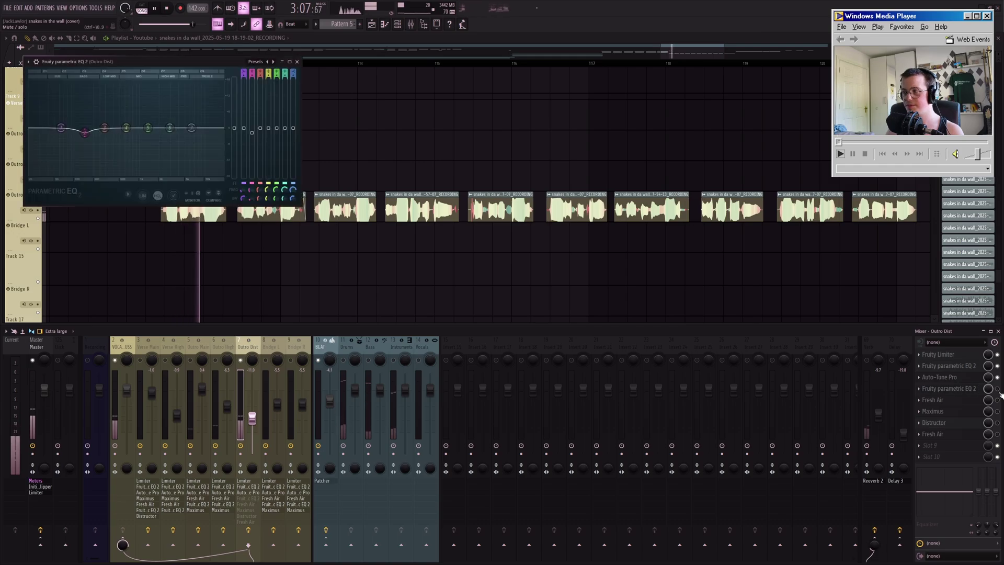
pyautogui.click(998, 389)
pyautogui.press('space')
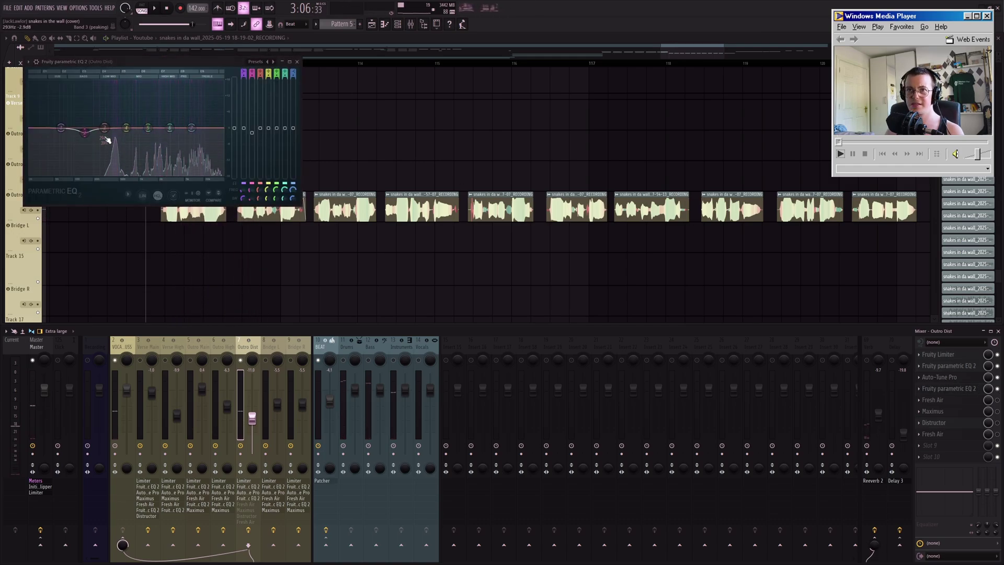
# - Examine the first Fresh Air and Maximus on the Outro Dist insert, re-enabling both while the layer plays
pyautogui.press('space')
pyautogui.click(932, 400)
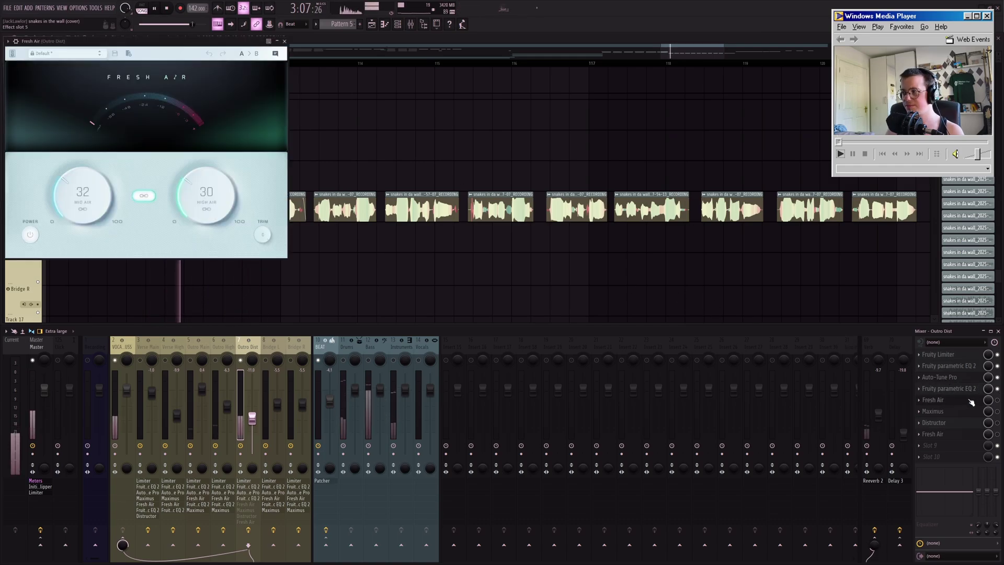
pyautogui.click(961, 401)
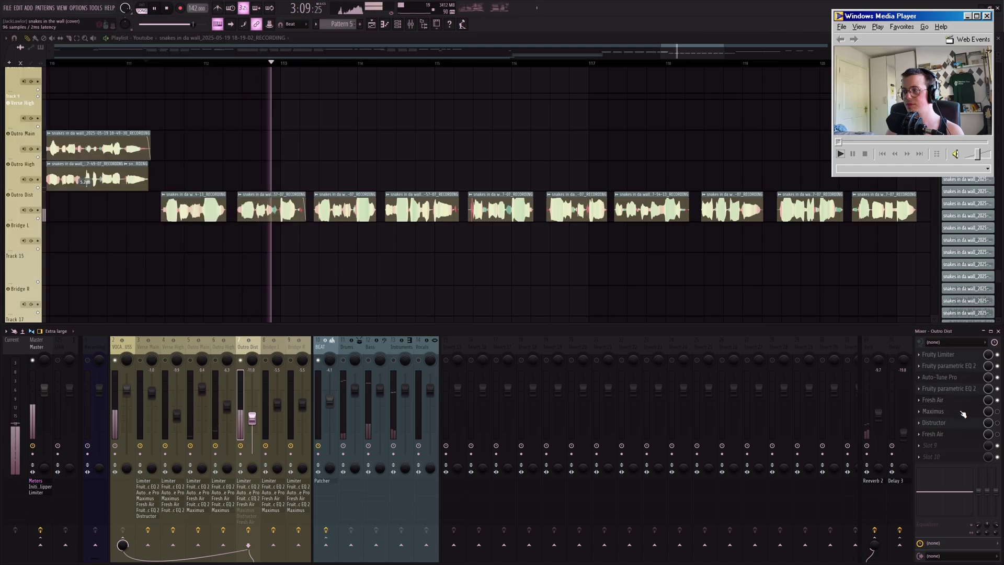
pyautogui.click(963, 412)
pyautogui.click(997, 412)
pyautogui.click(980, 412)
# - Examine the Distructor and the last Fresh Air on the Outro Dist insert, saving the project and closing the plugin windows
pyautogui.click(979, 422)
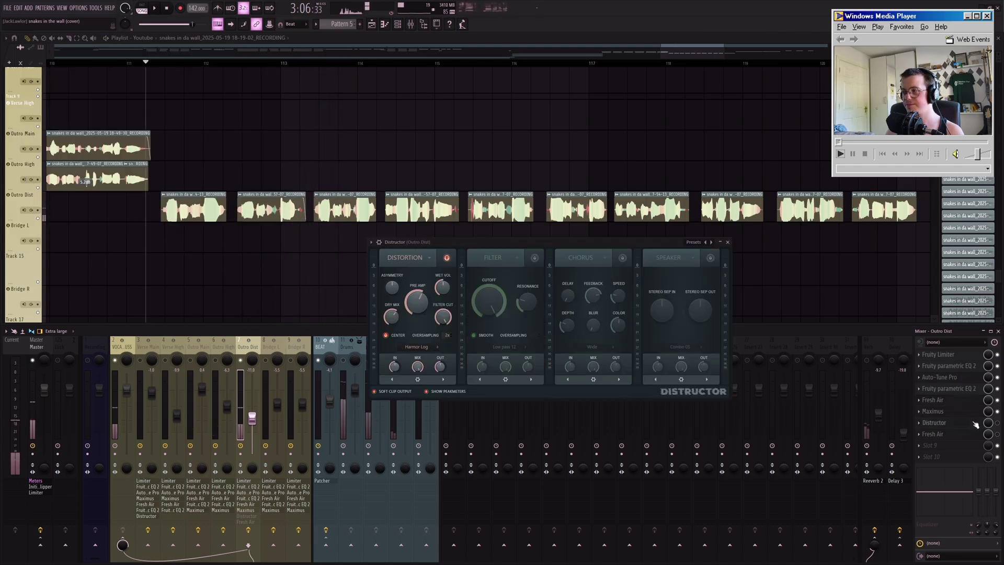
pyautogui.press('space')
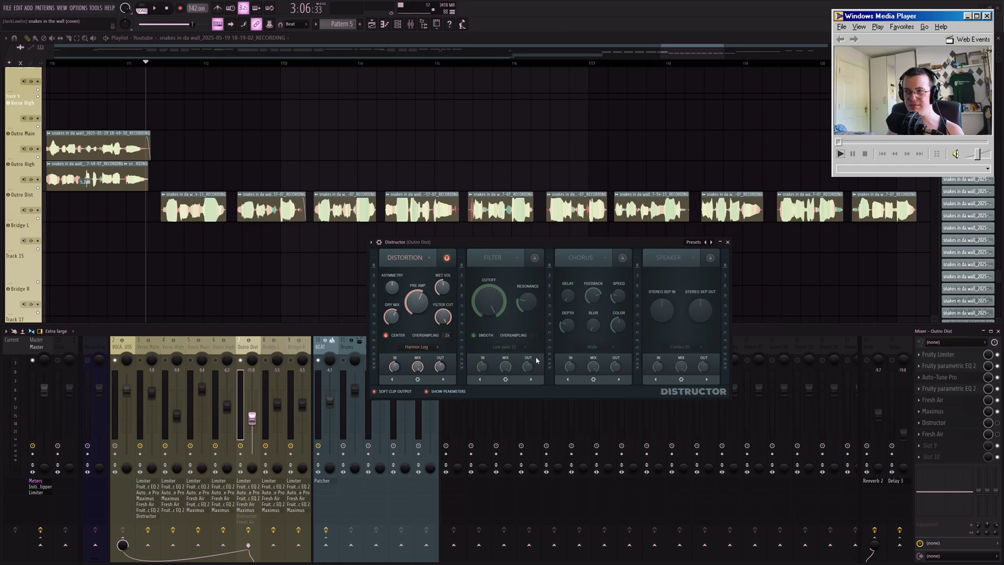
pyautogui.hotkey('ctrl', 's')
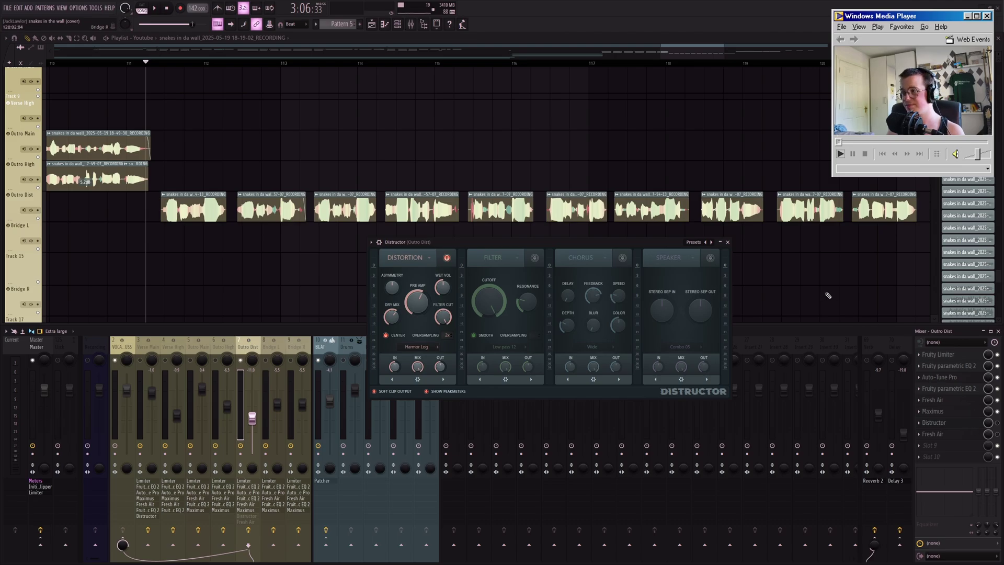
pyautogui.click(959, 435)
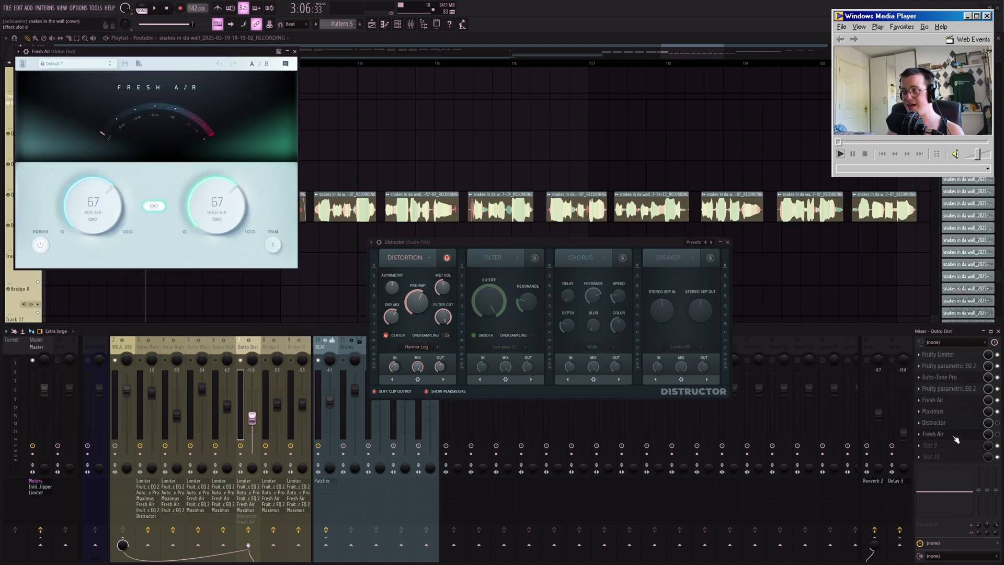
pyautogui.click(956, 436)
pyautogui.click(954, 424)
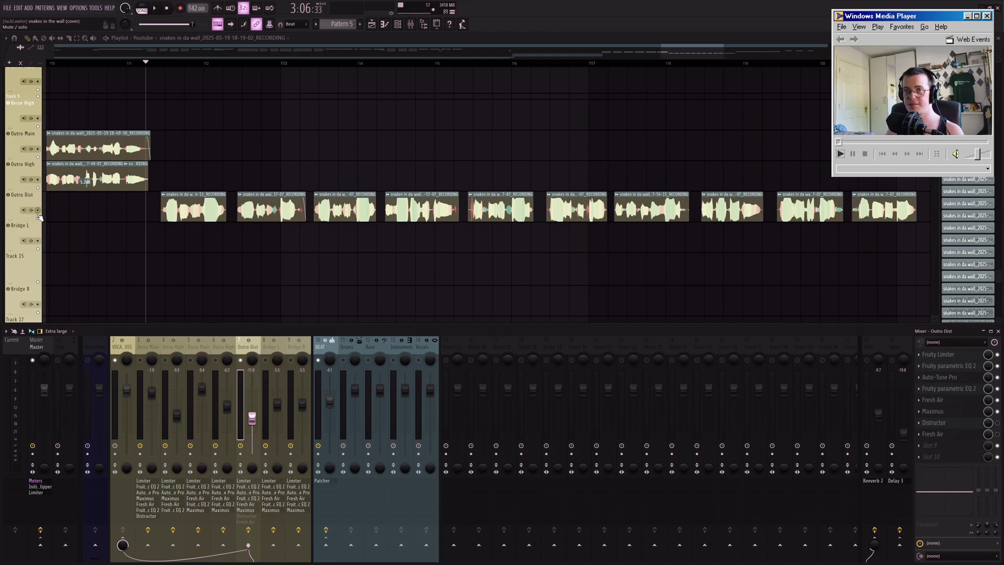
# - Play the full mix from about bar 111 with the Outro Dist fader raised, and again at its original level with Distructor enabled
pyautogui.scroll(-5, 510, 269)
pyautogui.press('space')
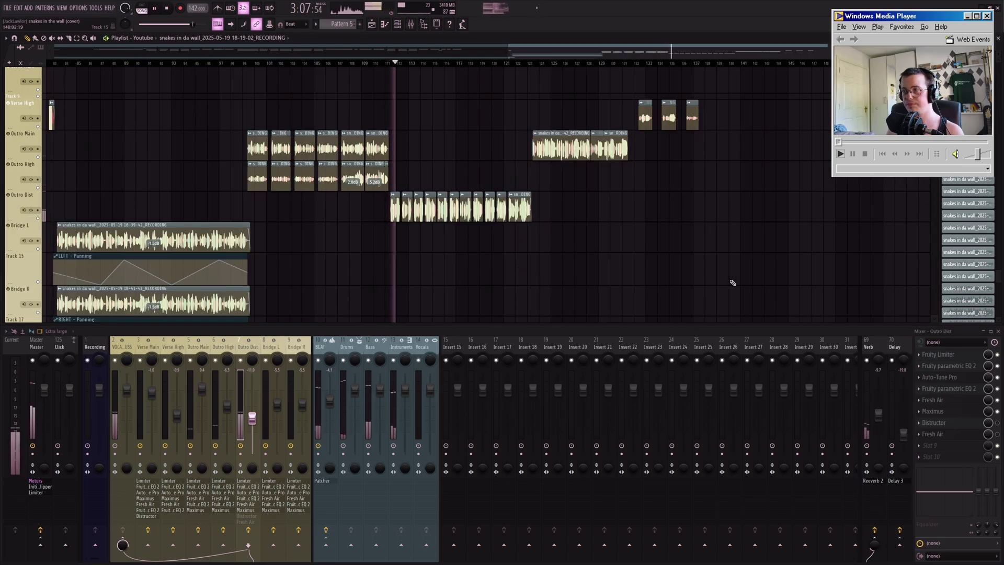
pyautogui.moveTo(252, 417); pyautogui.dragTo(253, 407)
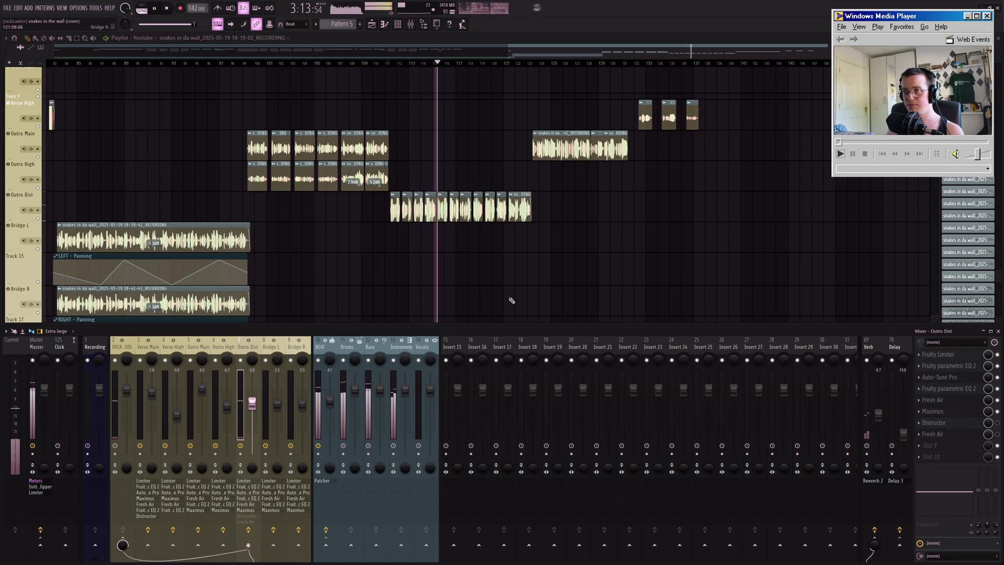
pyautogui.scroll(2, 482, 296)
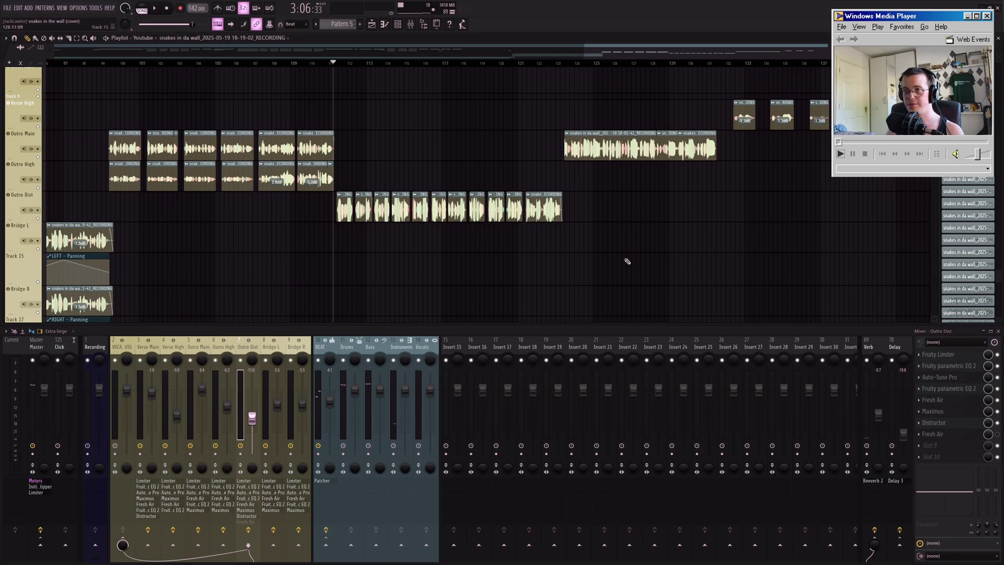
pyautogui.press('space')
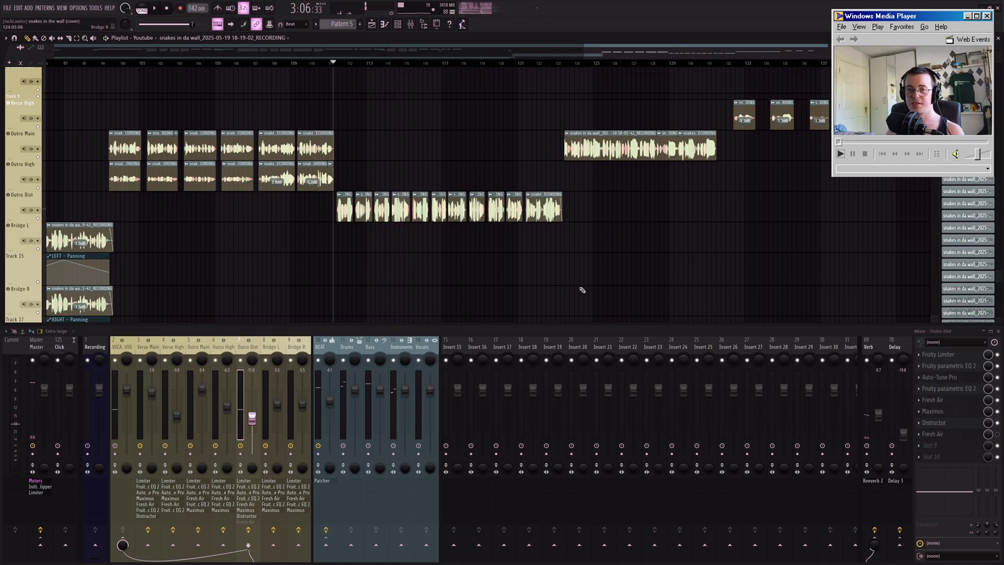
# - Examine the last Fresh Air on the Outro Dist insert, re-enable it and play the same outro passage
pyautogui.click(959, 437)
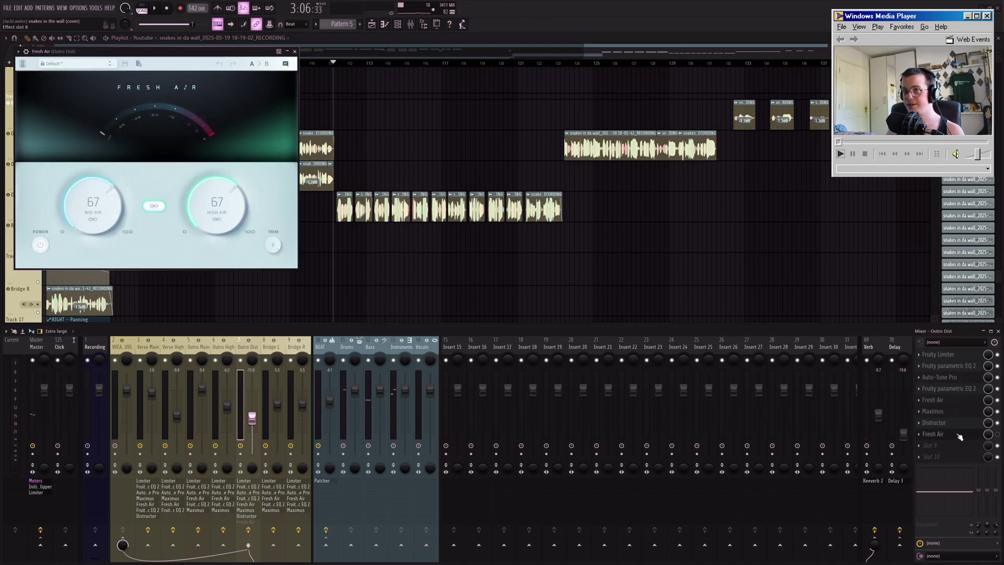
pyautogui.click(960, 436)
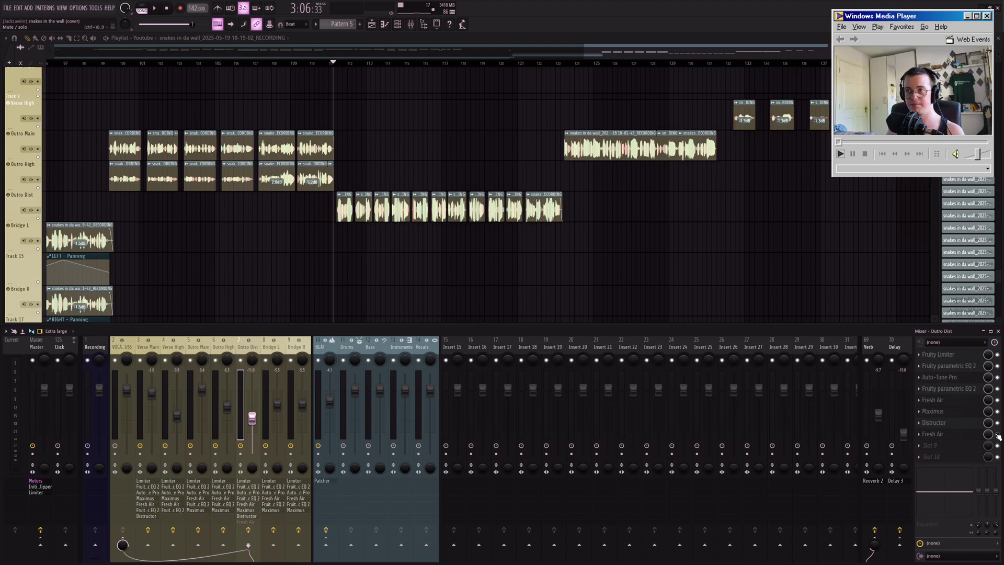
pyautogui.press('space')
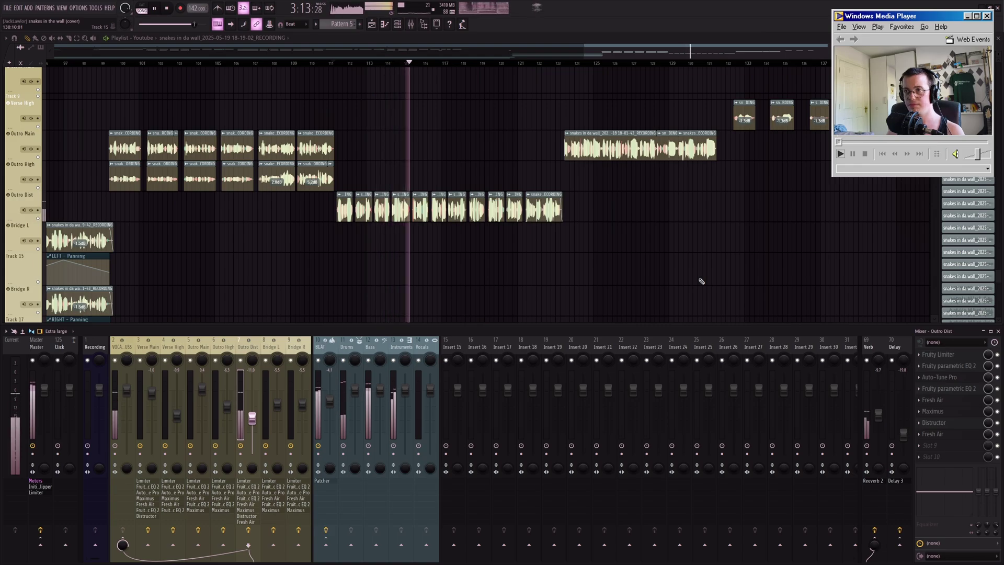
pyautogui.press('space')
# - Select the final Outro Main clips and play the ending from about bar 123 through the closing Verse High clips
pyautogui.hscroll(2, 586, 266)
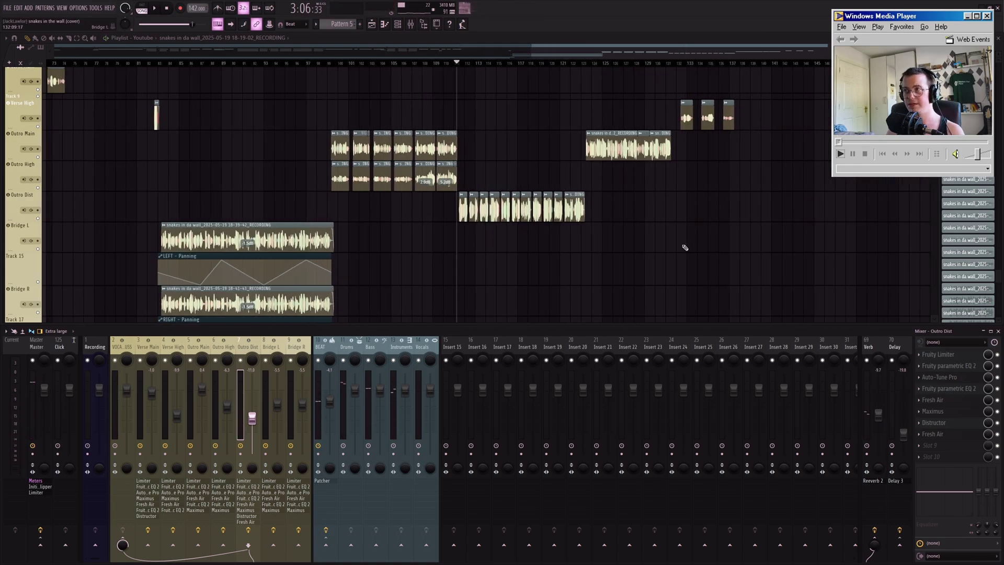
pyautogui.scroll(-2, 679, 186)
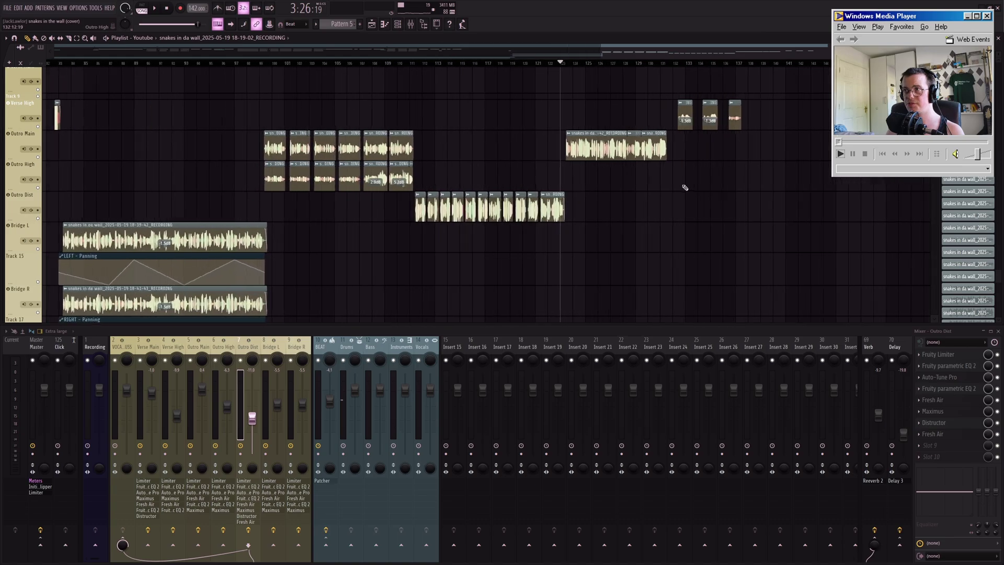
pyautogui.scroll(2, 680, 186)
pyautogui.moveTo(672, 180); pyautogui.dragTo(533, 136)
pyautogui.press('space')
pyautogui.hscroll(2, 531, 114)
pyautogui.hscroll(3, 531, 114)
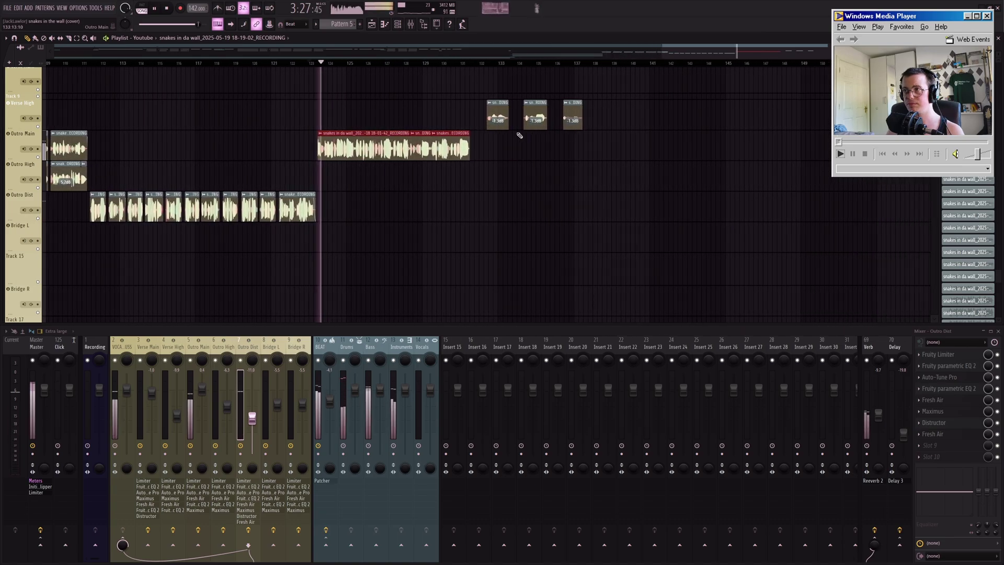
pyautogui.scroll(4, 519, 135)
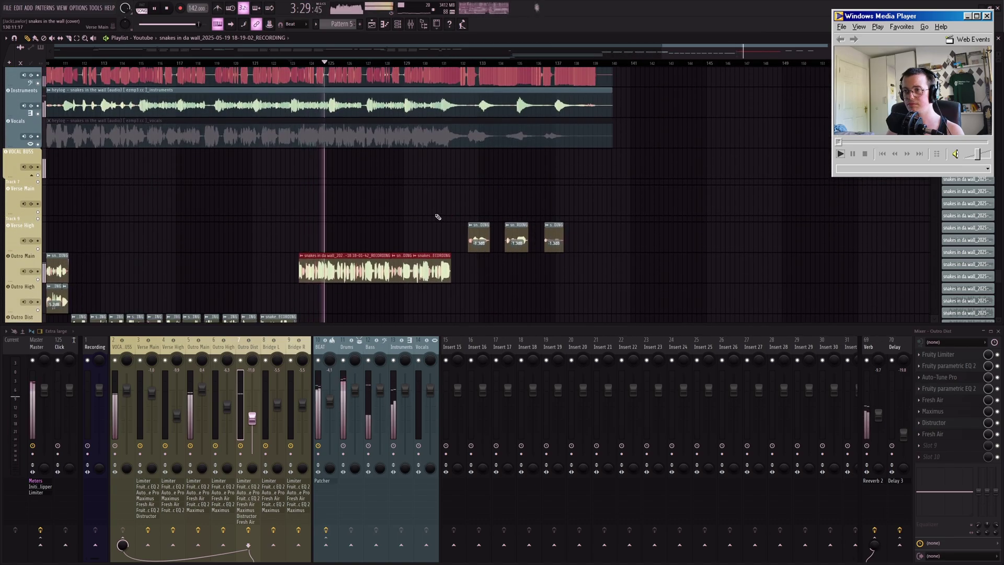
pyautogui.scroll(-2, 553, 255)
pyautogui.hscroll(-2, 553, 255)
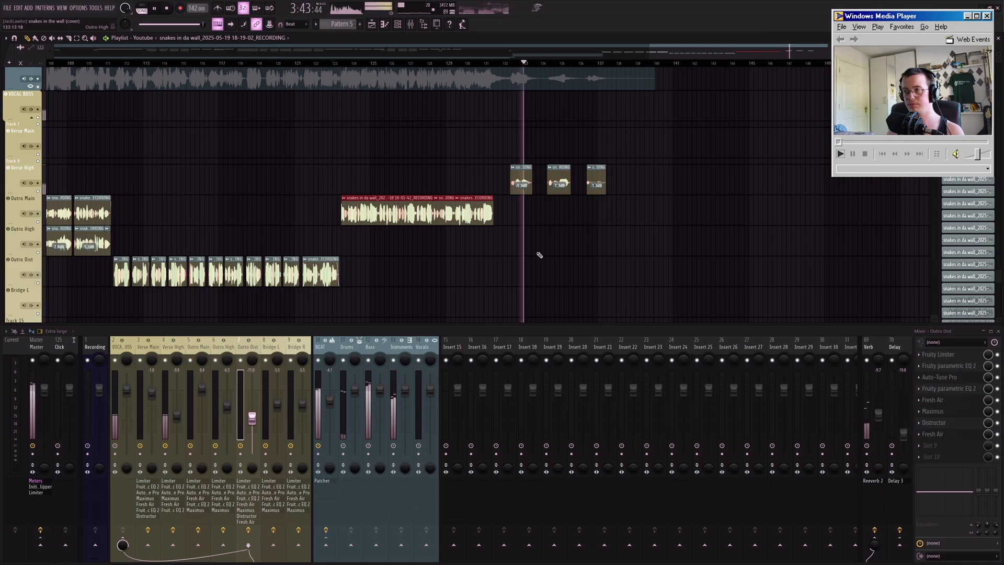
pyautogui.hscroll(-2, 575, 250)
pyautogui.scroll(-4, 598, 248)
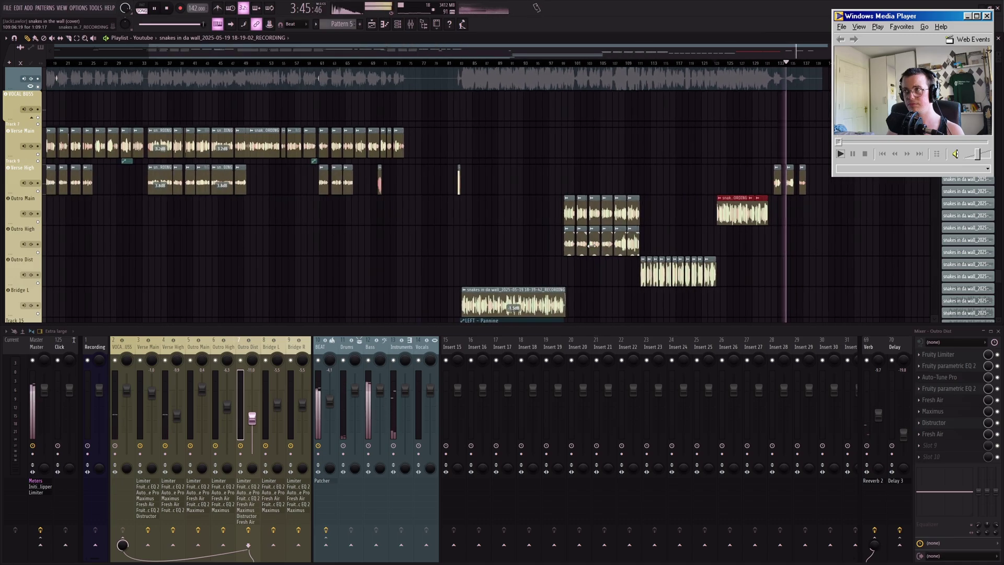
pyautogui.scroll(-3, 635, 158)
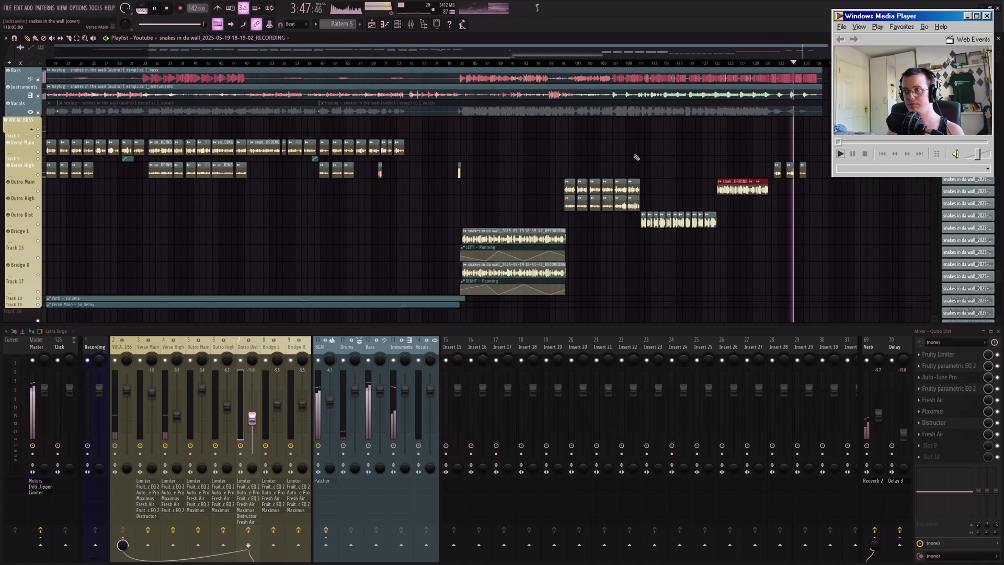
pyautogui.scroll(4, 633, 195)
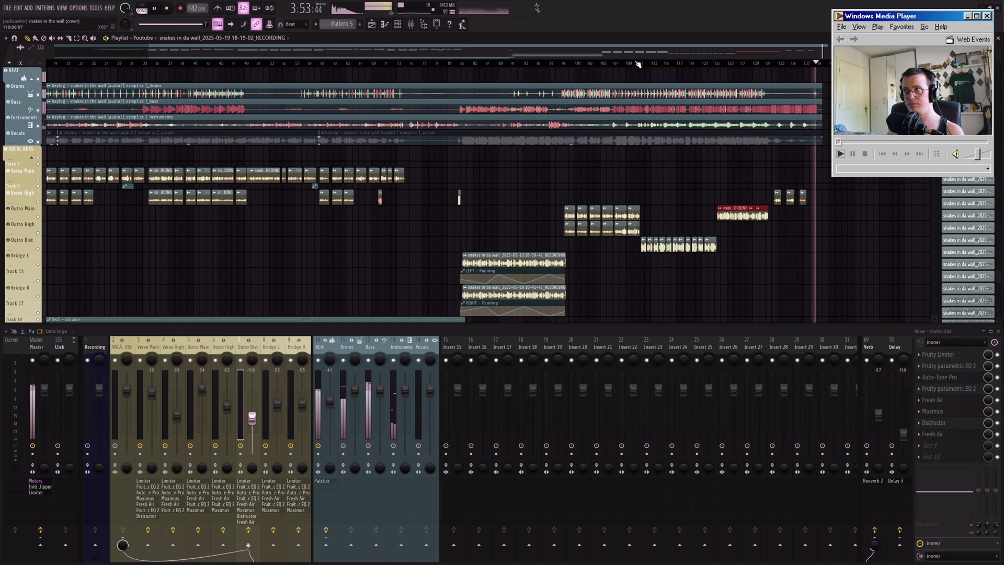
# - Inspect the VOCAL BUSS and BEAT bus inserts, examining both the Map and the Surface of the Youlean Multiband Sidechain in Patcher
pyautogui.click(130, 350)
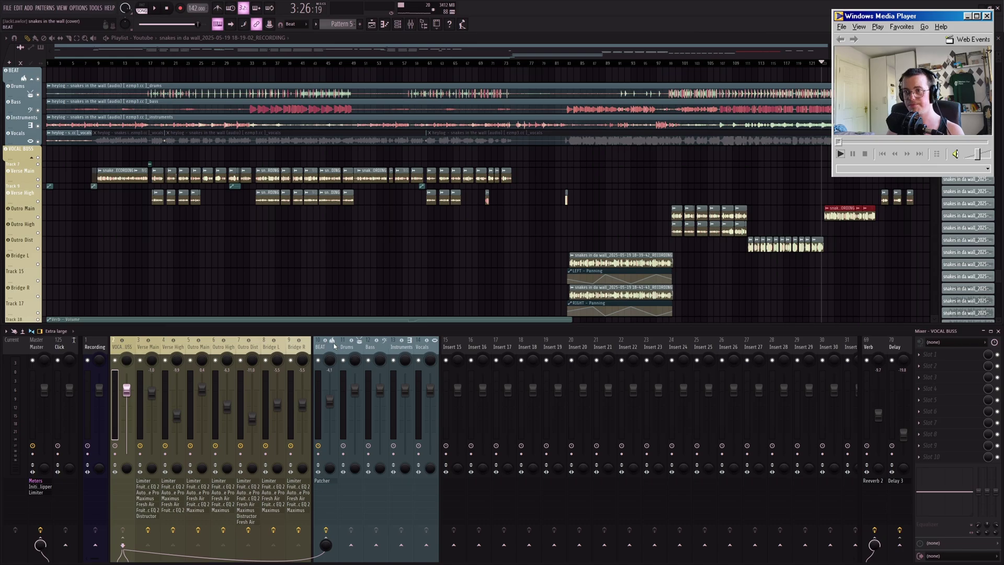
pyautogui.click(323, 354)
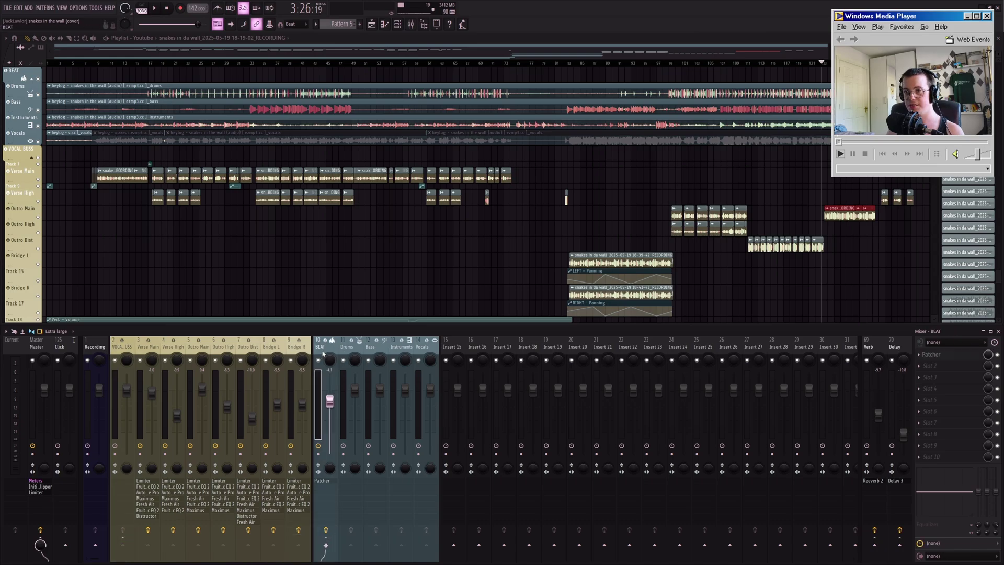
pyautogui.click(930, 354)
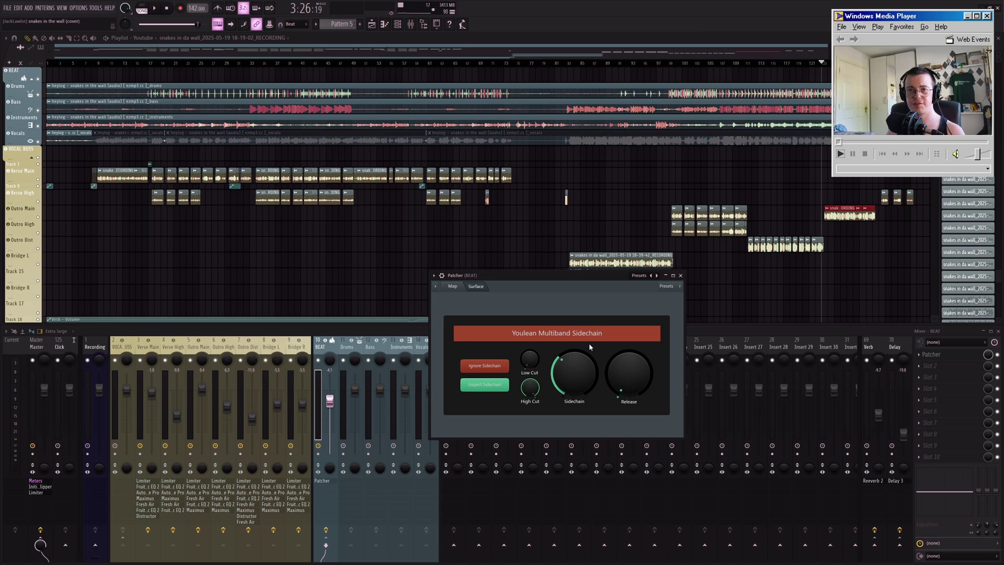
pyautogui.click(453, 286)
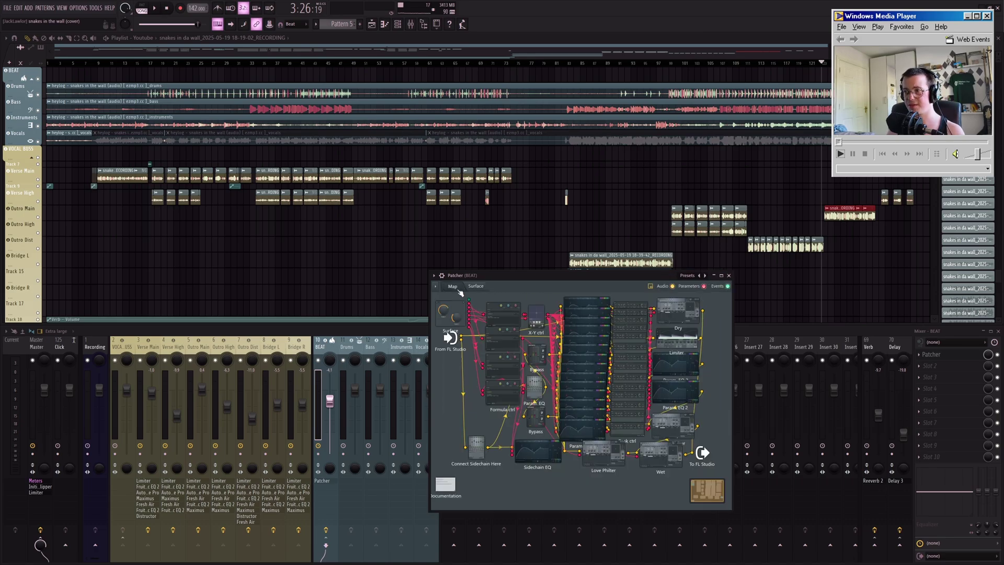
pyautogui.click(476, 288)
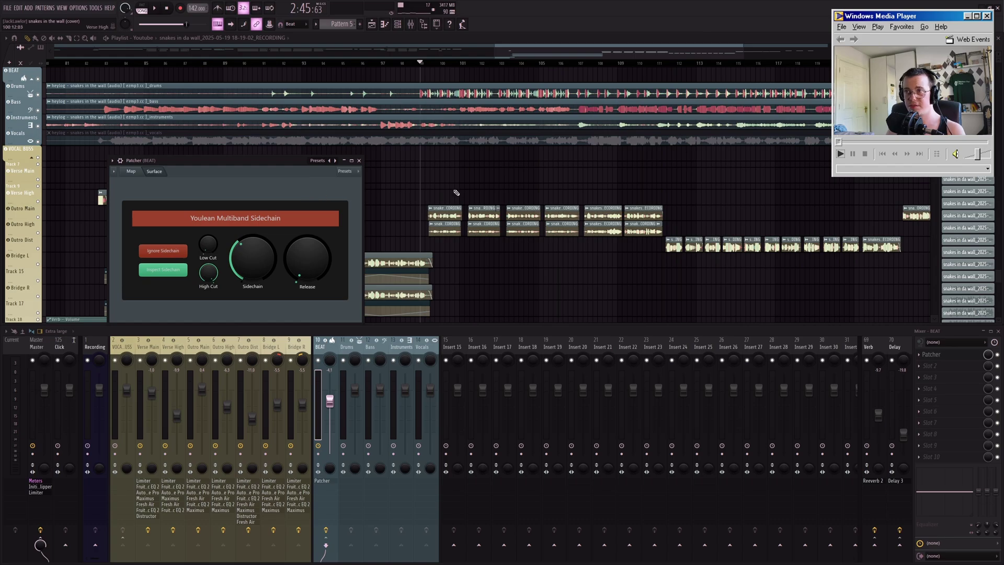
# - Select the first group of Outro Main clips and play the ending from about bar 123 with the BEAT insert's Patcher sidechain open
pyautogui.scroll(-2, 481, 160)
pyautogui.moveTo(429, 184); pyautogui.dragTo(590, 213)
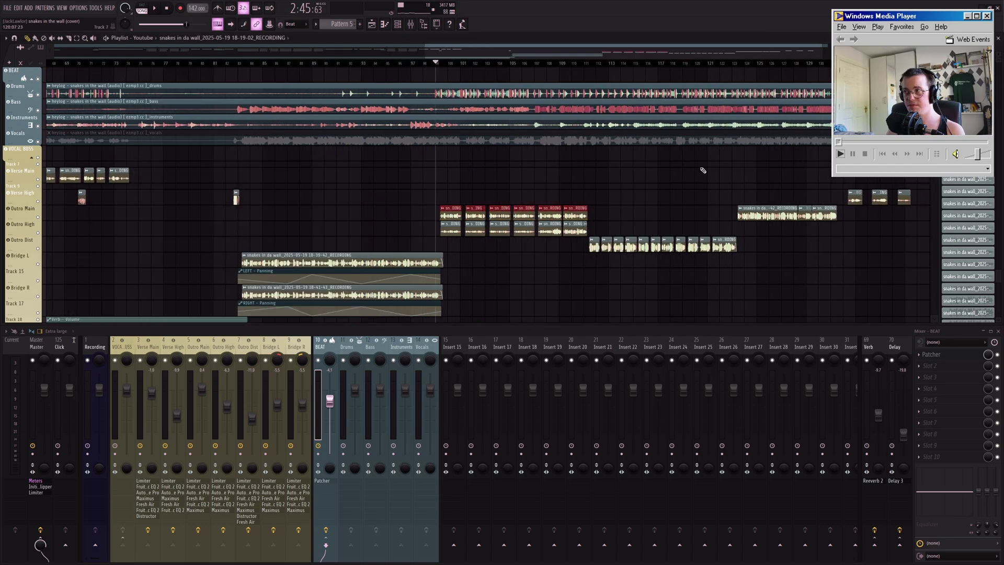
pyautogui.scroll(4, 742, 63)
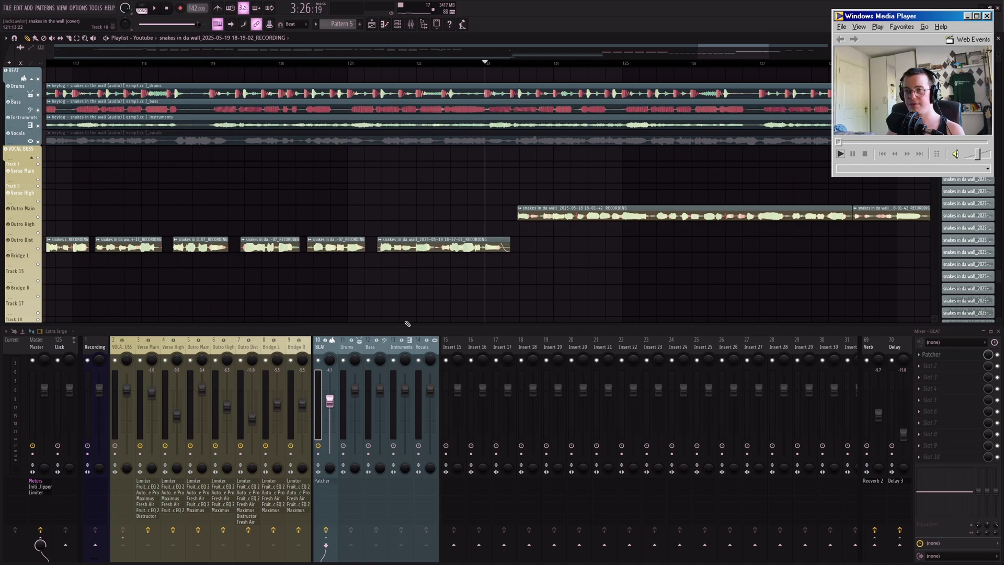
pyautogui.click(936, 355)
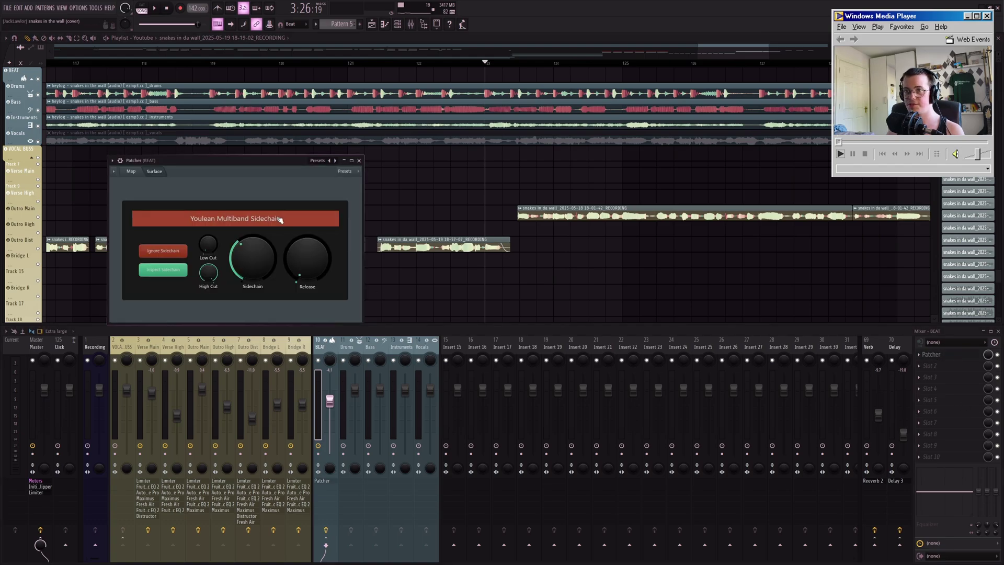
pyautogui.press('space')
pyautogui.scroll(-2, 434, 202)
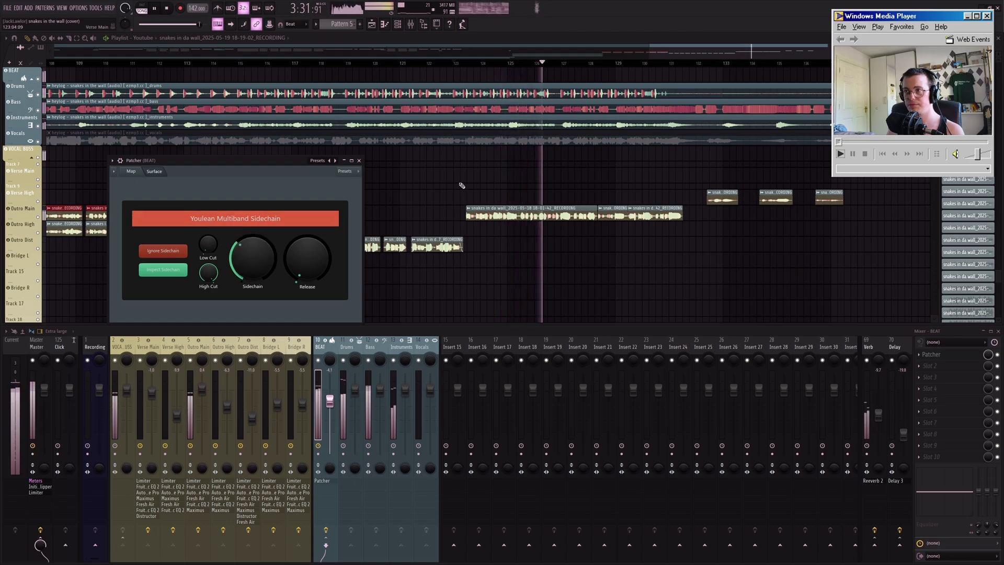
pyautogui.press('Escape')
pyautogui.press('space')
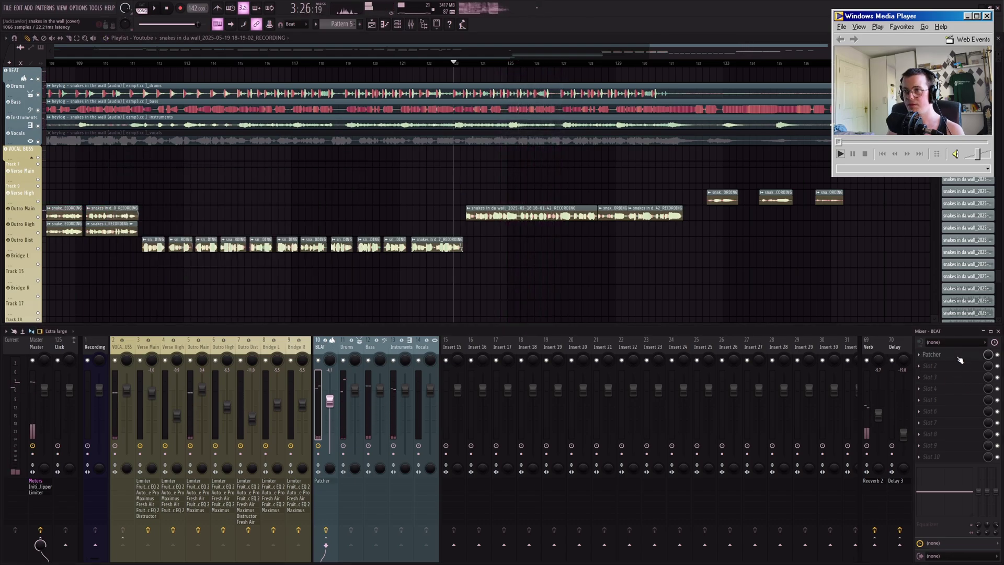
# - Play the ending from about bar 123 again while watching the Youlean Multiband Sidechain, and close the Patcher window
pyautogui.click(960, 357)
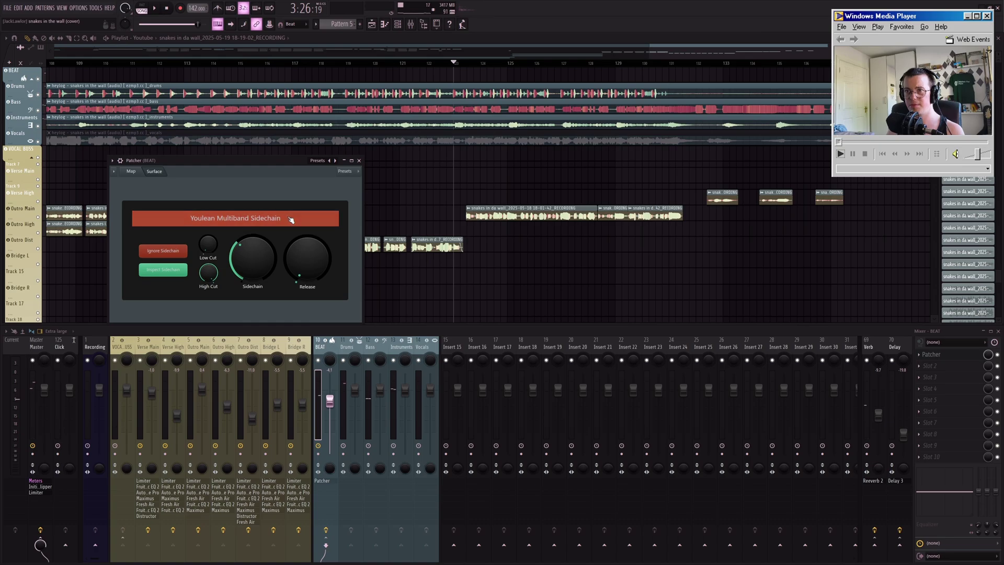
pyautogui.press('space')
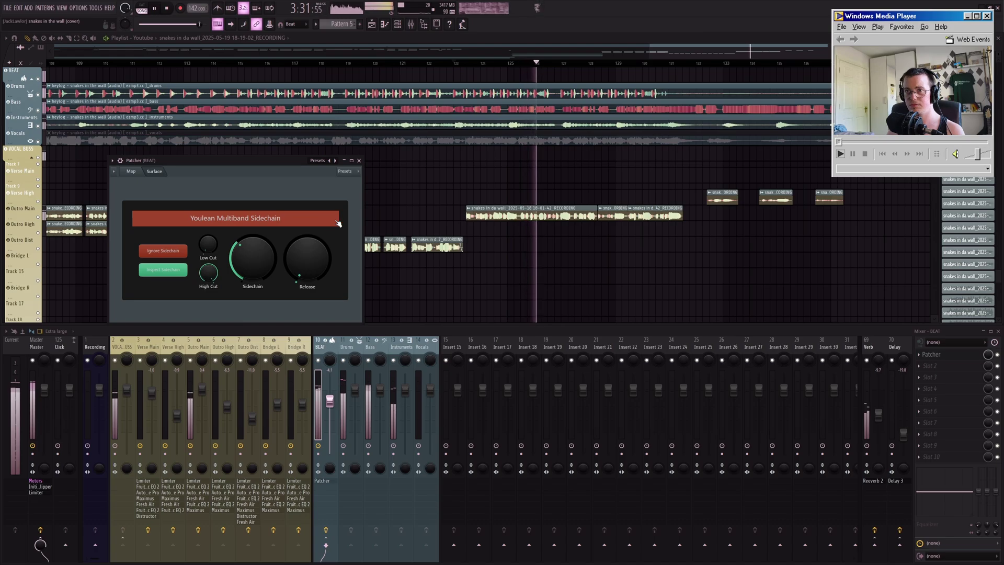
pyautogui.press('Escape')
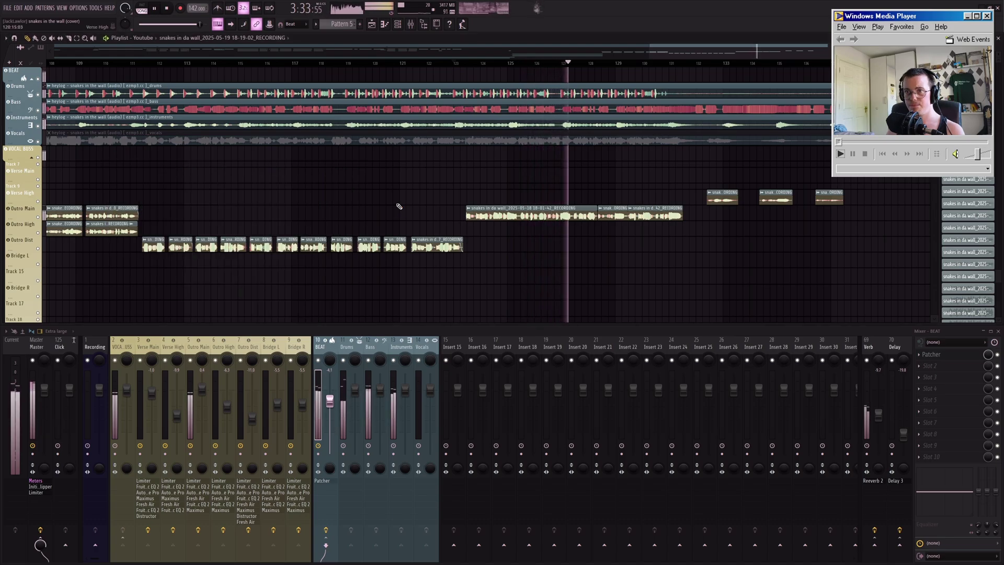
pyautogui.press('space')
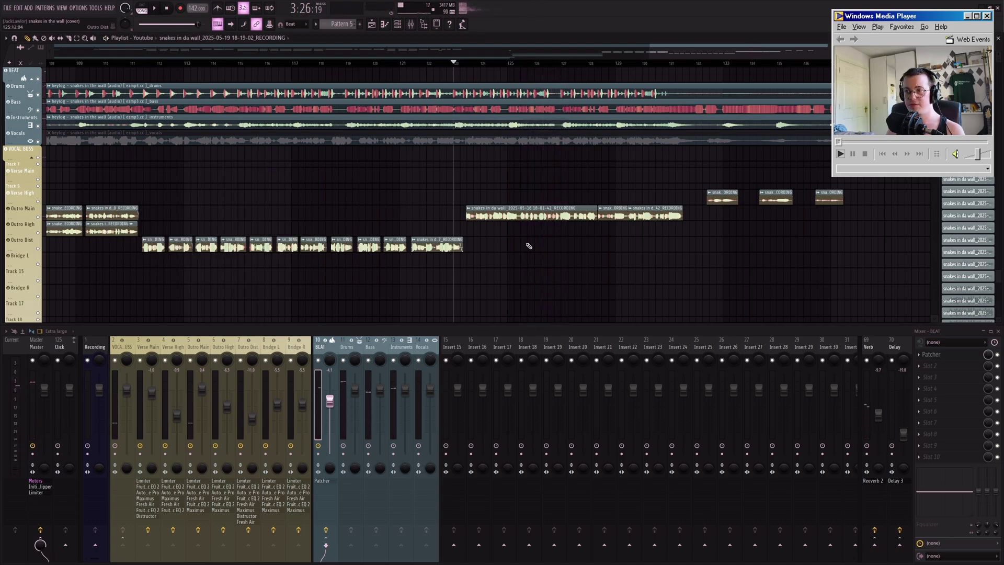
pyautogui.click(932, 354)
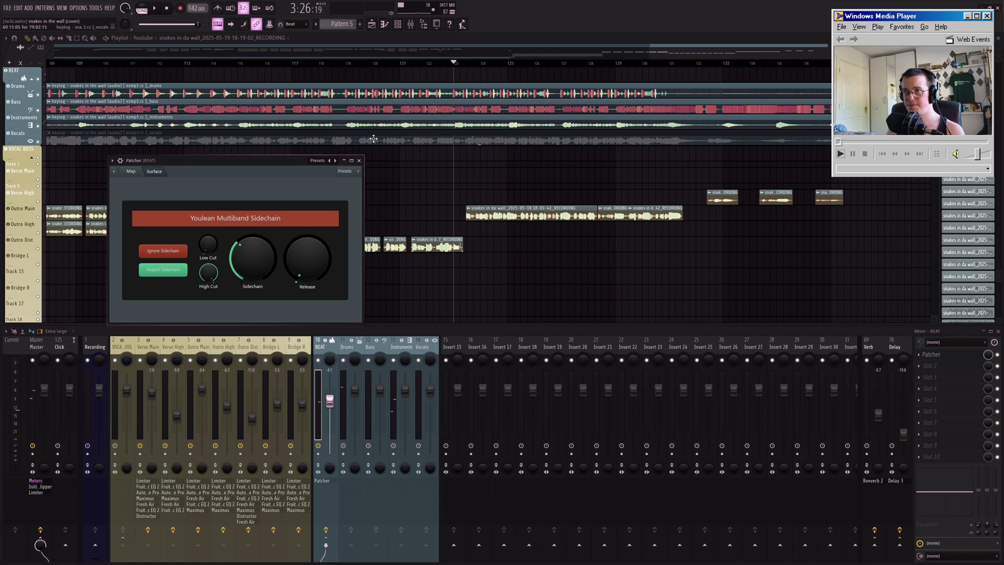
pyautogui.click(359, 160)
# - Open the stem extraction options for the Drums clip and close them without extracting
pyautogui.scroll(-3, 482, 183)
pyautogui.moveTo(521, 179); pyautogui.dragTo(539, 72)
pyautogui.keyDown('ctrl'); pyautogui.click(729, 190); pyautogui.keyUp('ctrl')
pyautogui.scroll(-3, 724, 202)
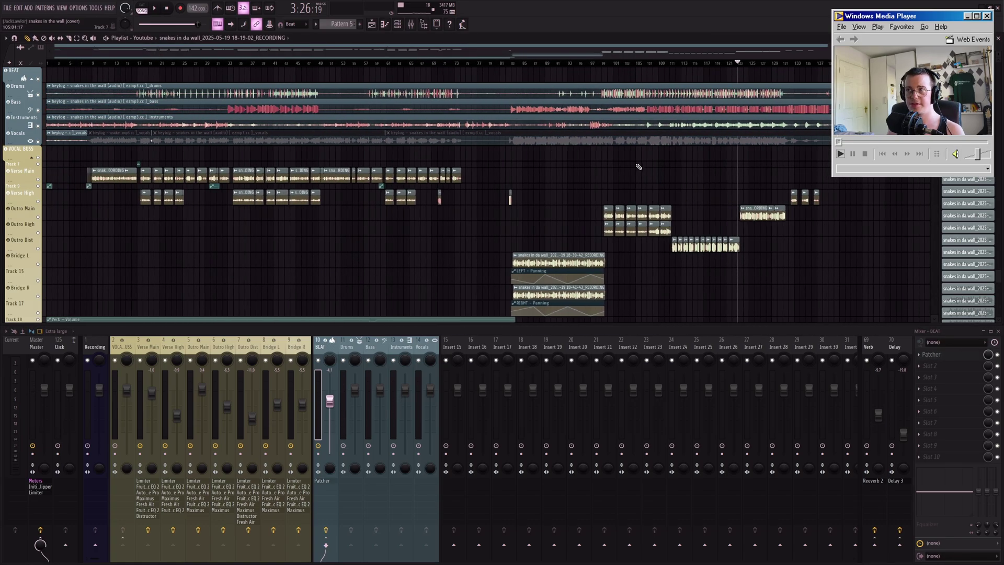
pyautogui.moveTo(639, 164); pyautogui.dragTo(612, 82)
pyautogui.keyDown('ctrl'); pyautogui.click(593, 163); pyautogui.keyUp('ctrl')
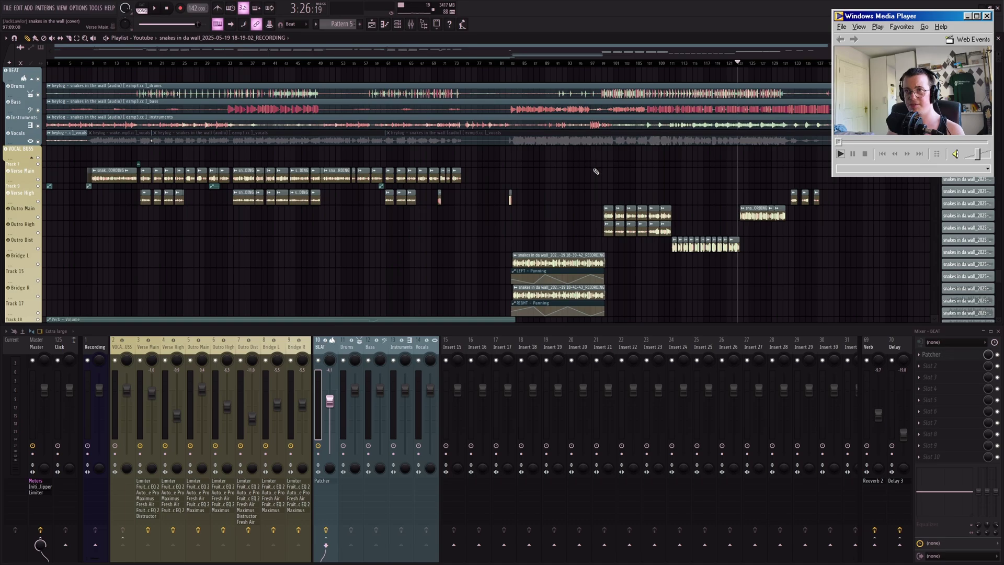
pyautogui.click(59, 85)
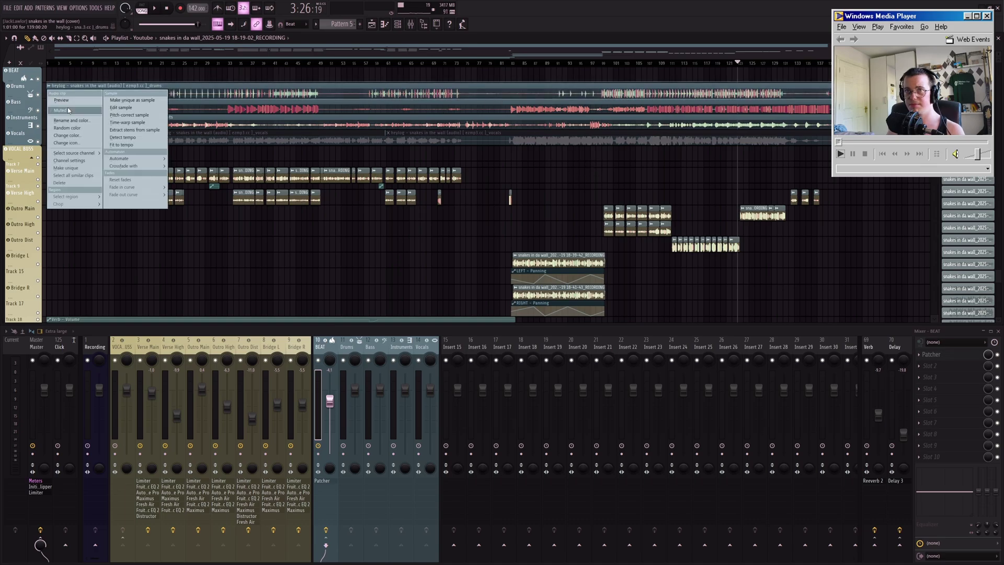
pyautogui.click(78, 156)
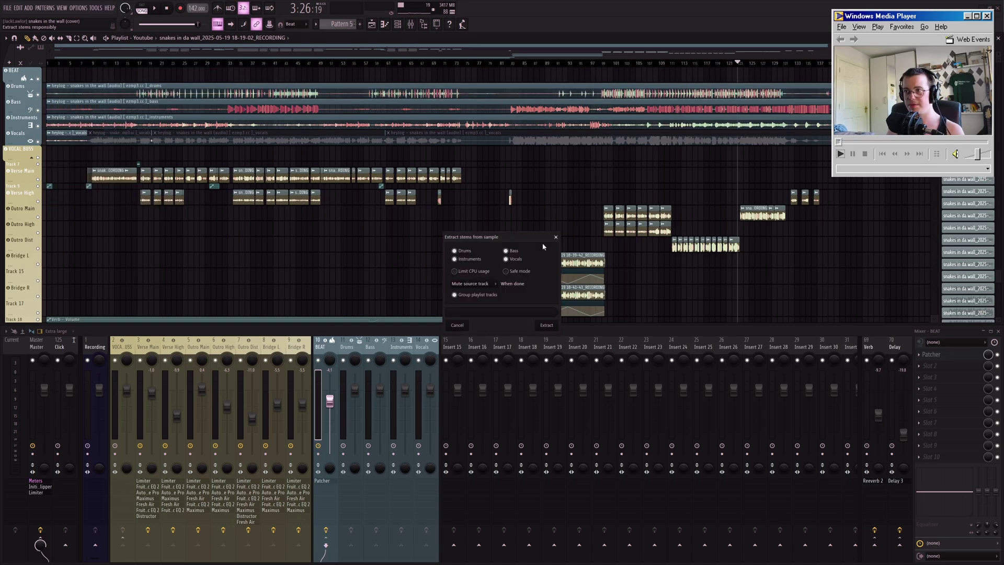
pyautogui.click(555, 237)
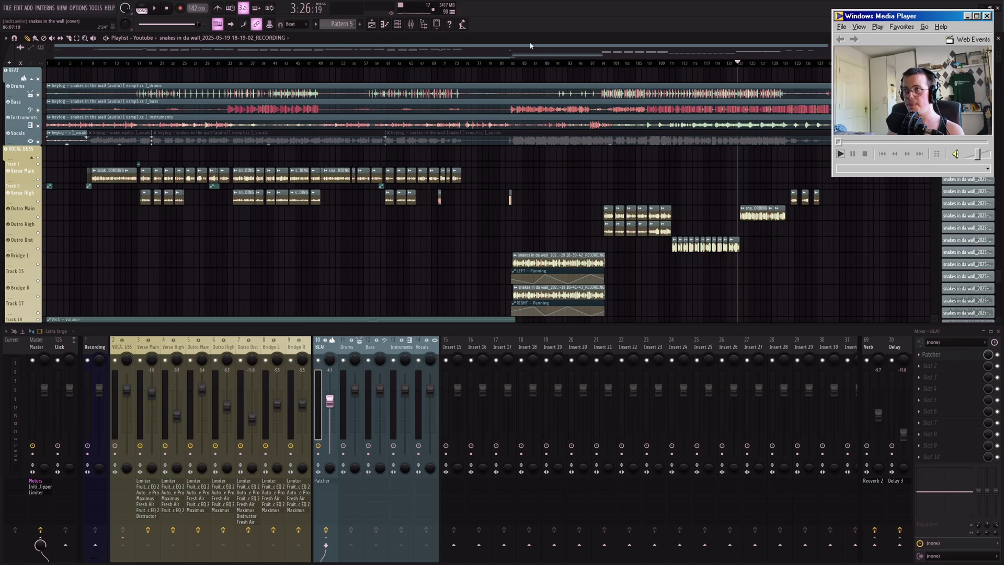
# - Review the effect chains on the Verse High and Verse Main inserts alongside the full arrangement
pyautogui.scroll(1, 530, 46)
pyautogui.click(167, 341)
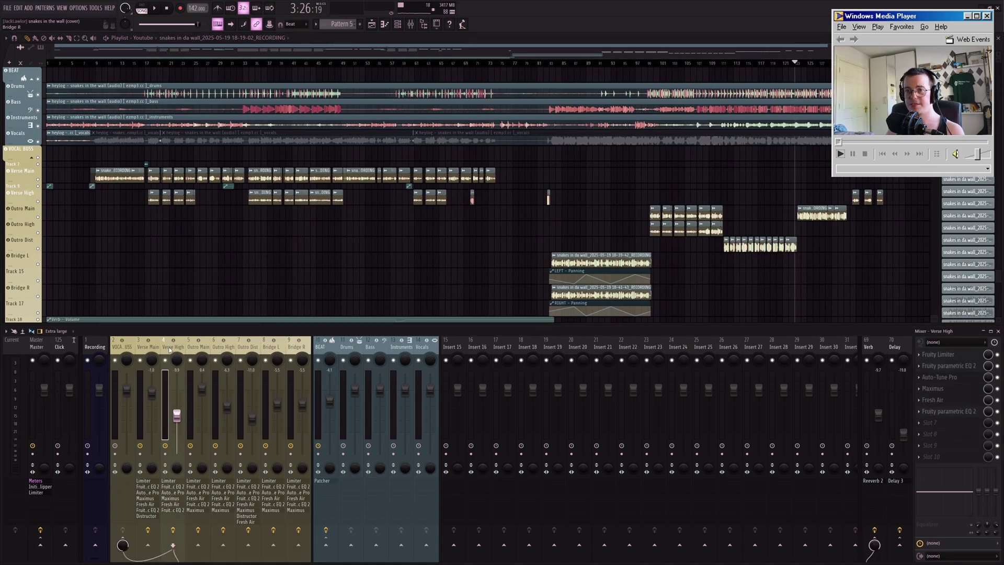
pyautogui.click(160, 340)
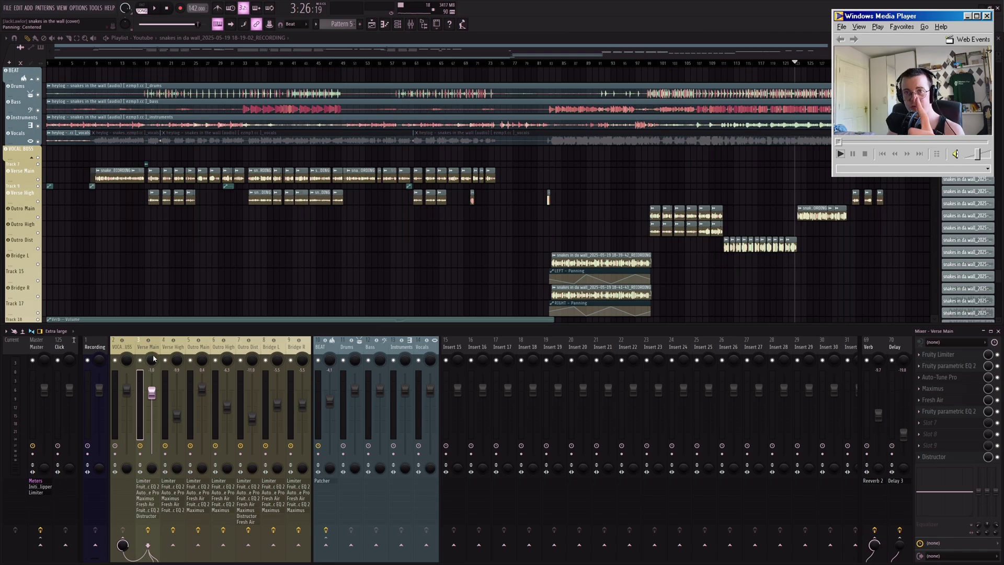
pyautogui.scroll(-2, 339, 263)
pyautogui.scroll(2, 339, 264)
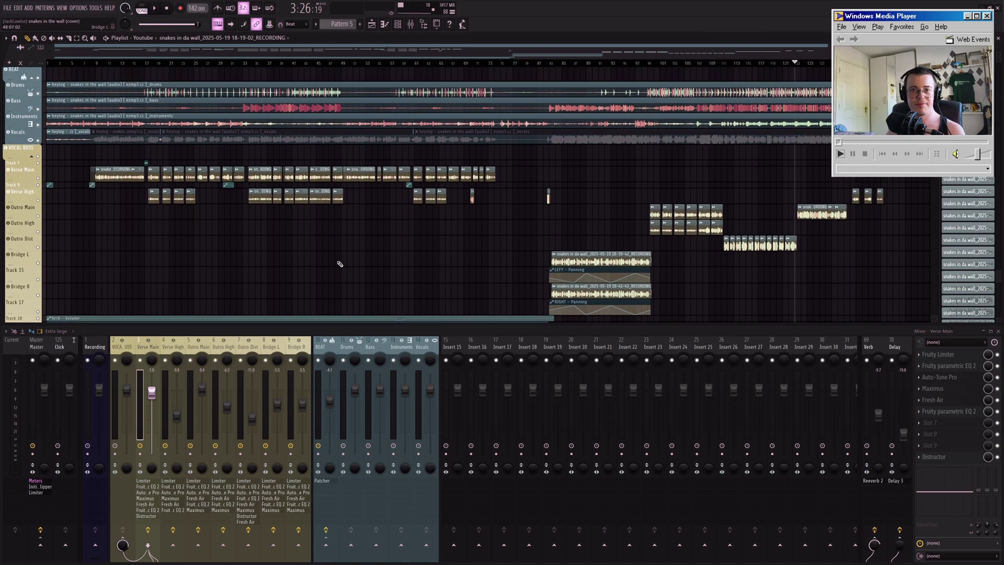
pyautogui.scroll(-1, 340, 275)
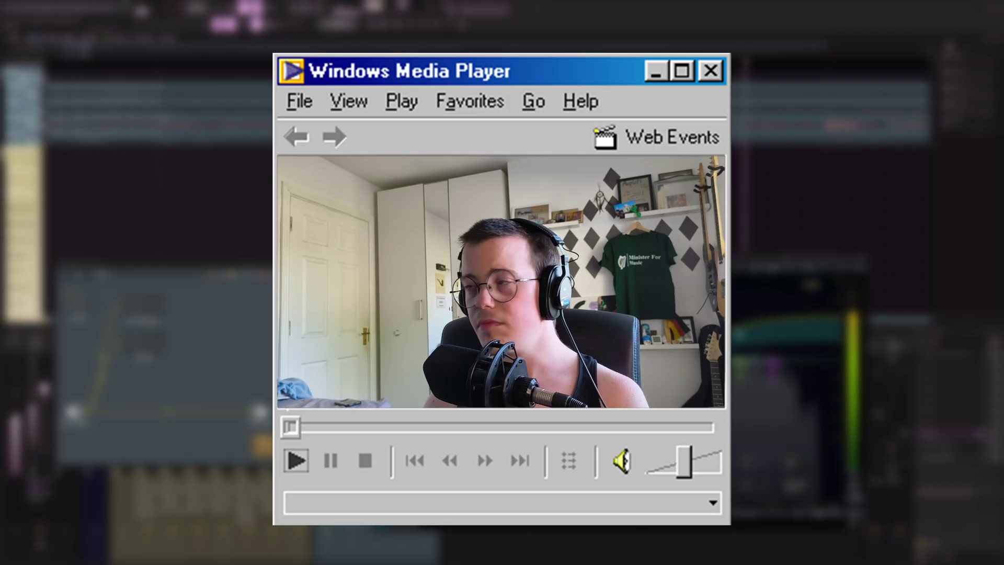